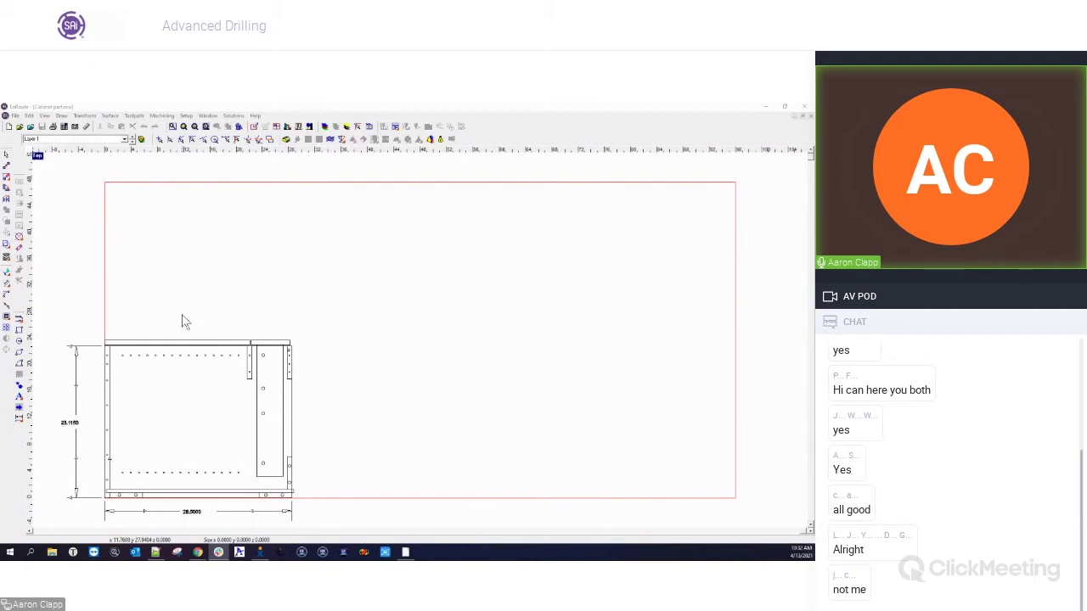
Tear the Drill flyout off into a floating Drill palette and place it above the drawing
{"action": "left_click", "coordinate": [20, 242]}
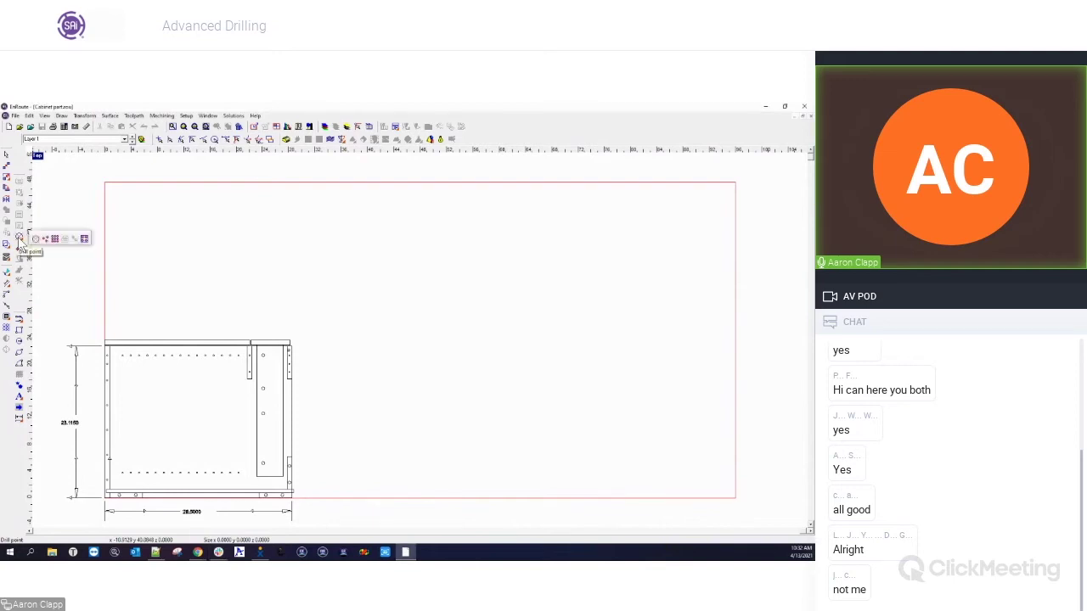
{"action": "left_click_drag", "start_coordinate": [37, 242], "coordinate": [168, 207]}
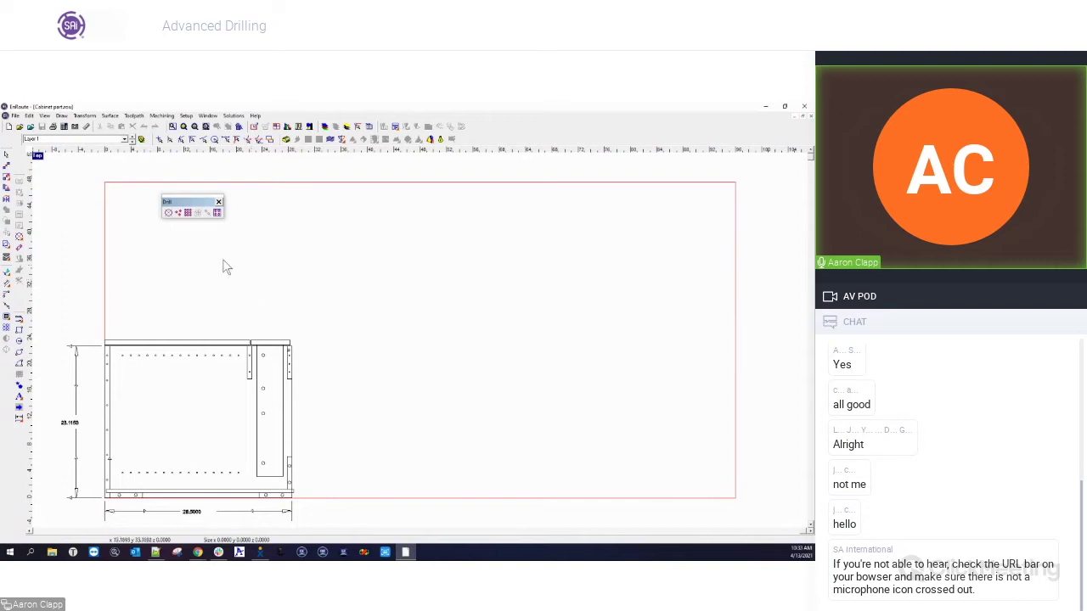
{"action": "left_click_drag", "start_coordinate": [295, 198], "coordinate": [295, 198]}
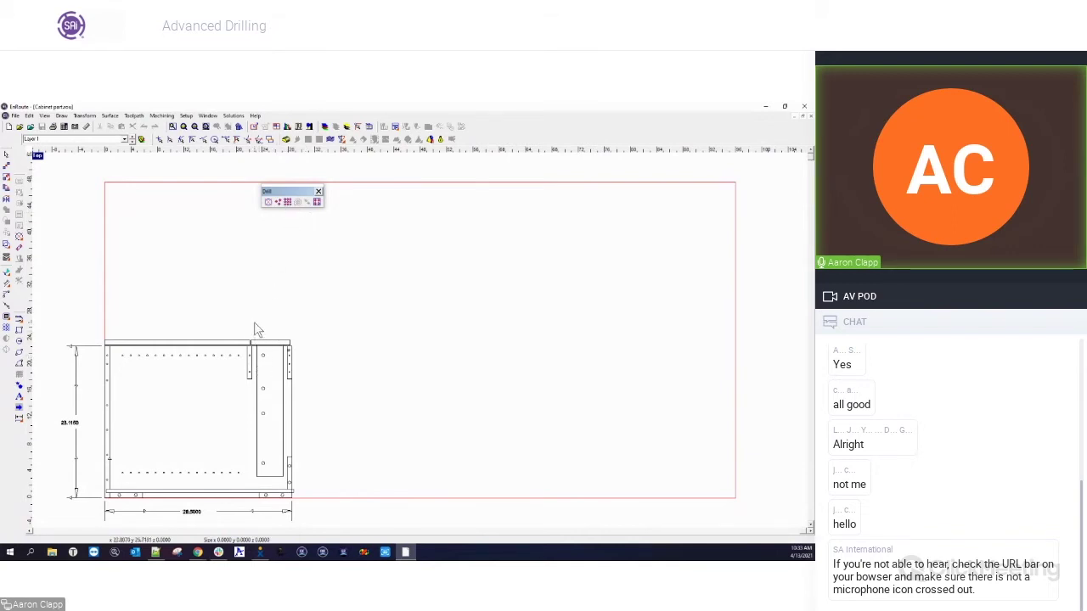
{"action": "left_click", "coordinate": [262, 412]}
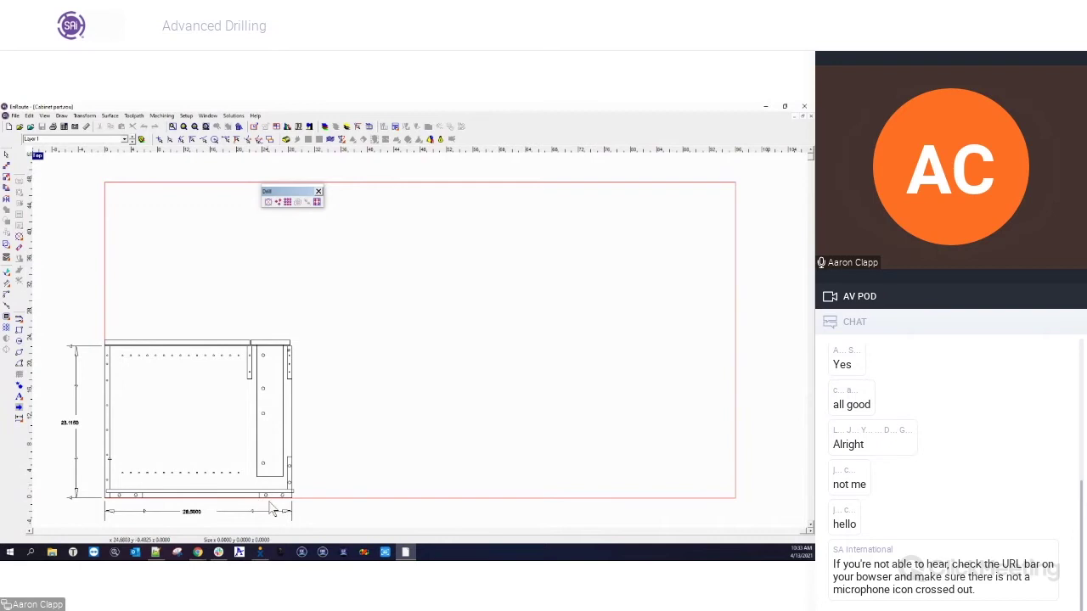
Zoom into the cabinet drawing and box-select the top row of drill points
{"action": "scroll", "coordinate": [314, 479], "scroll_direction": "down", "scroll_amount": 1}
{"action": "scroll", "coordinate": [201, 522], "scroll_direction": "up", "scroll_amount": 2}
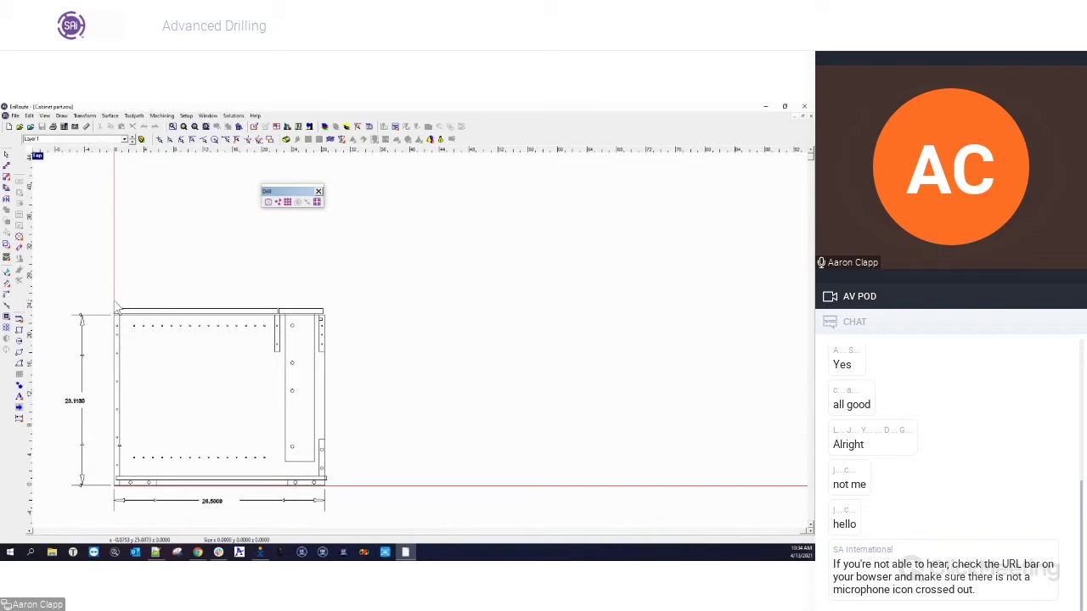
{"action": "scroll", "coordinate": [118, 308], "scroll_direction": "down", "scroll_amount": 1}
{"action": "scroll", "coordinate": [131, 502], "scroll_direction": "up", "scroll_amount": 1}
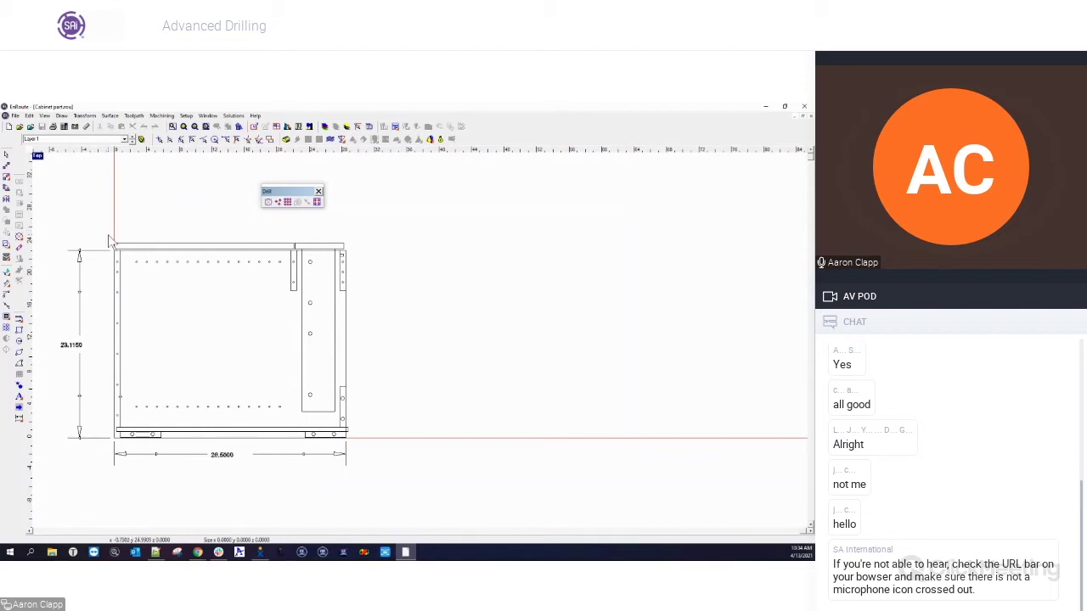
{"action": "left_click_drag", "start_coordinate": [130, 255], "coordinate": [287, 278]}
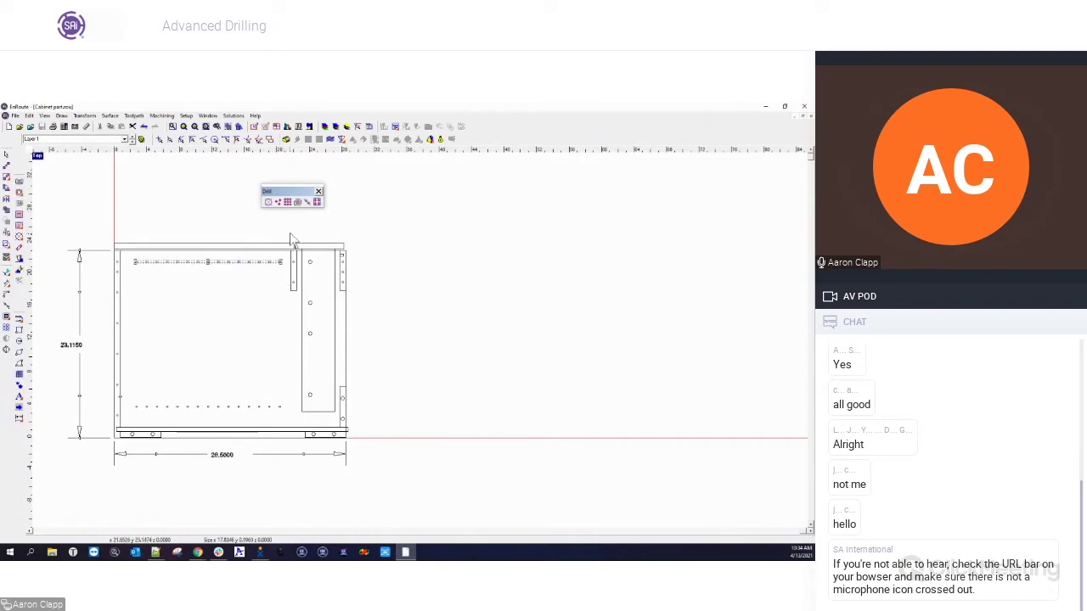
Add drill points at the centres of all contours in the selected top row
{"action": "left_click", "coordinate": [297, 204]}
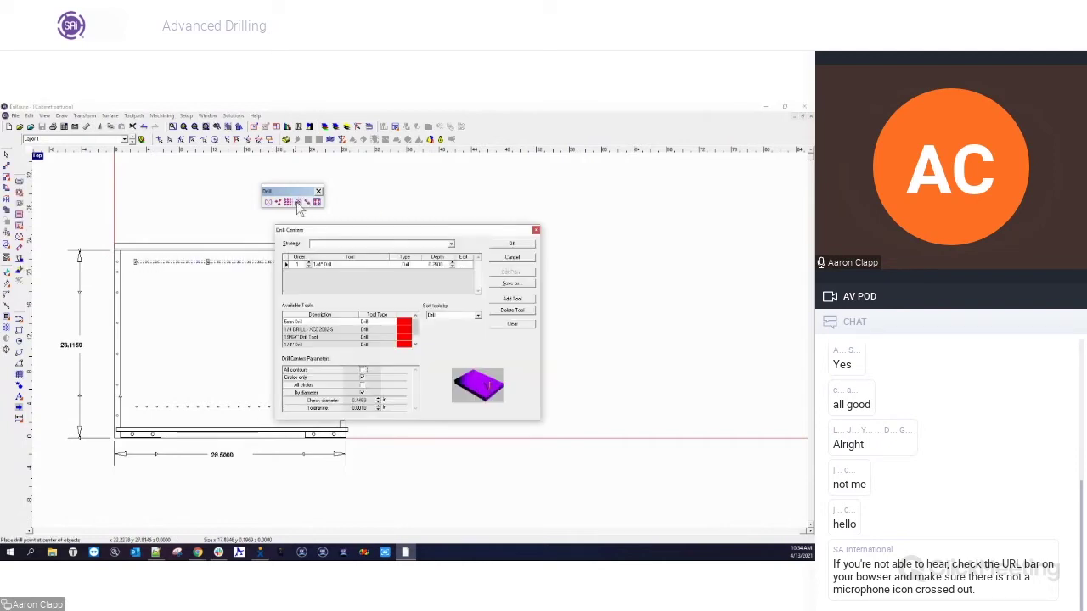
{"action": "left_click", "coordinate": [363, 385]}
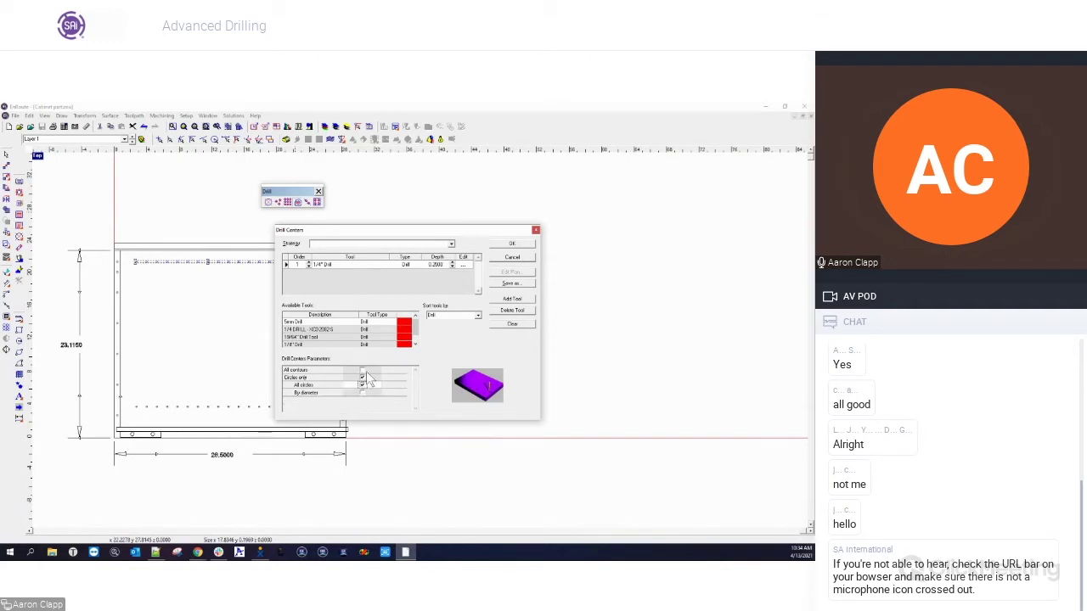
{"action": "left_click", "coordinate": [362, 371]}
{"action": "left_click", "coordinate": [510, 244]}
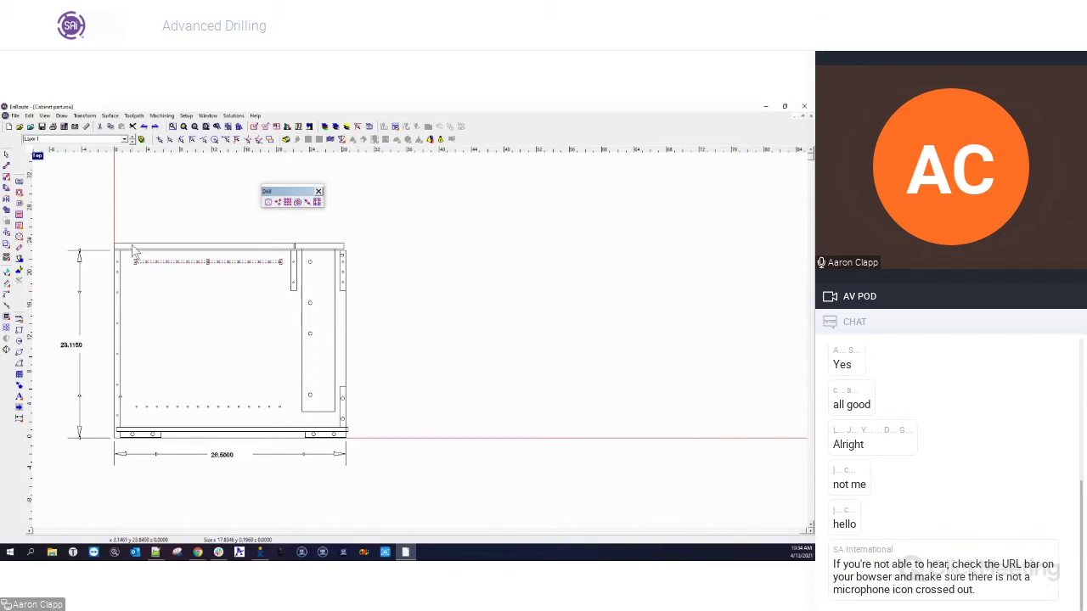
Apply Drill Centers to the whole selected cabinet panel, then deselect it
{"action": "left_click_drag", "start_coordinate": [102, 210], "coordinate": [394, 492]}
{"action": "left_click", "coordinate": [297, 206]}
{"action": "left_click", "coordinate": [511, 246]}
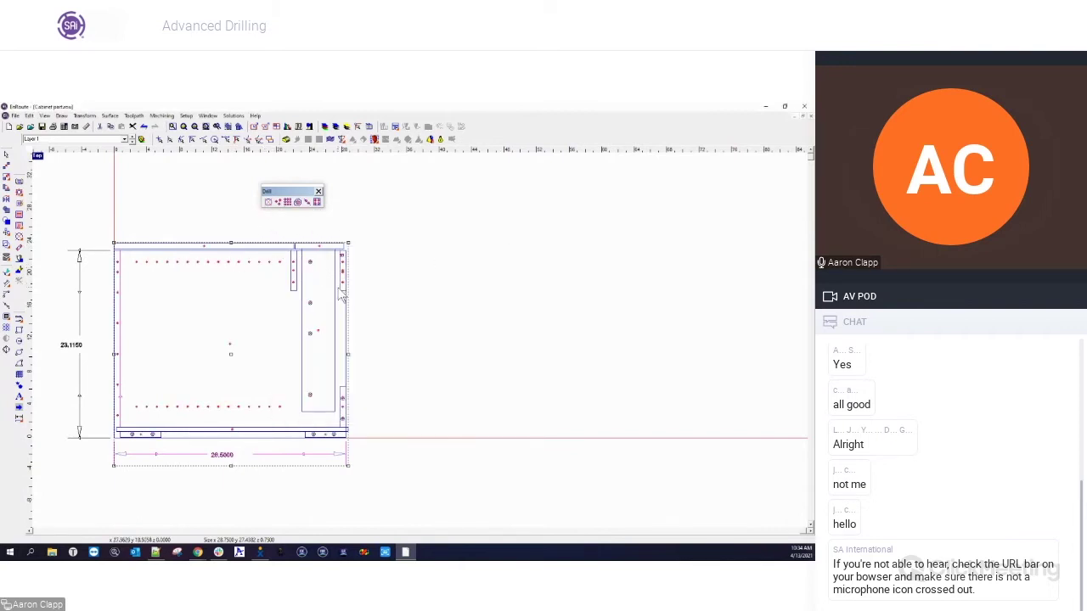
{"action": "left_click", "coordinate": [359, 335]}
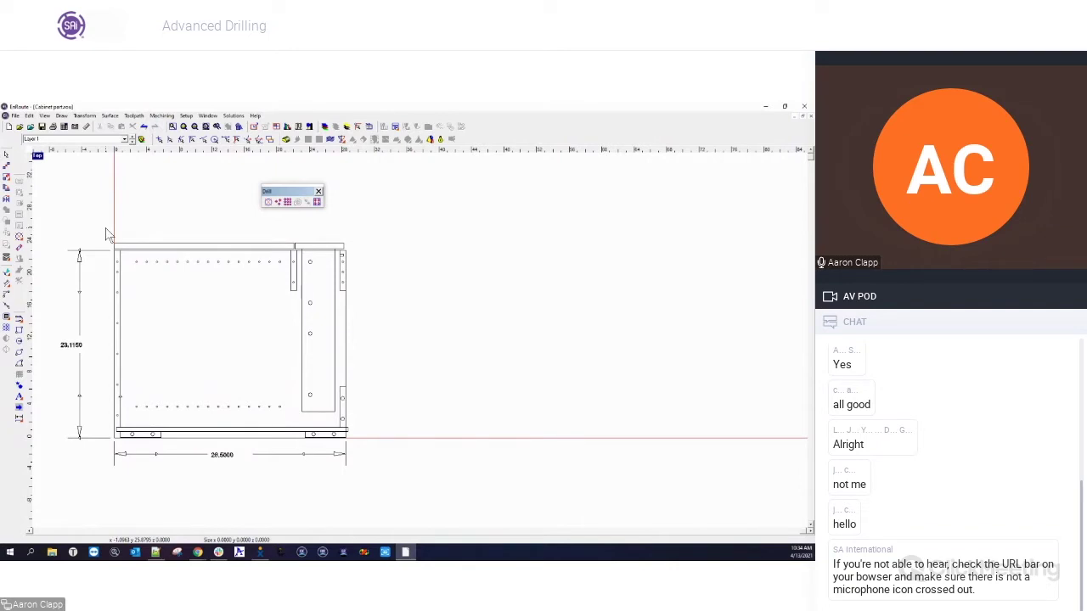
Isolate another layer, return to Layer 1 with all layers shown, and select the whole cabinet
{"action": "left_click", "coordinate": [125, 139]}
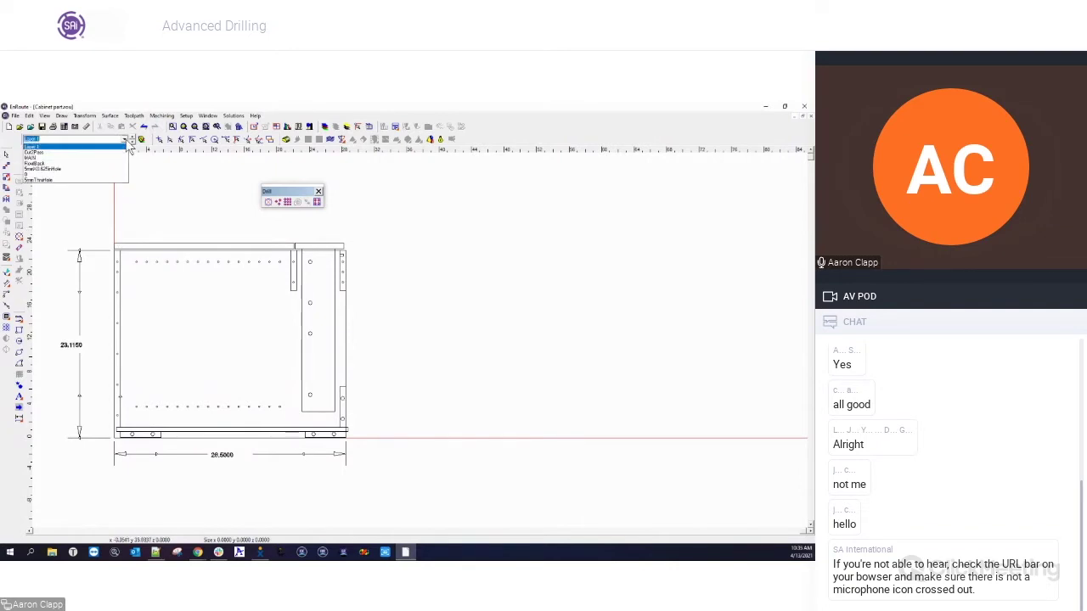
{"action": "left_click", "coordinate": [81, 170]}
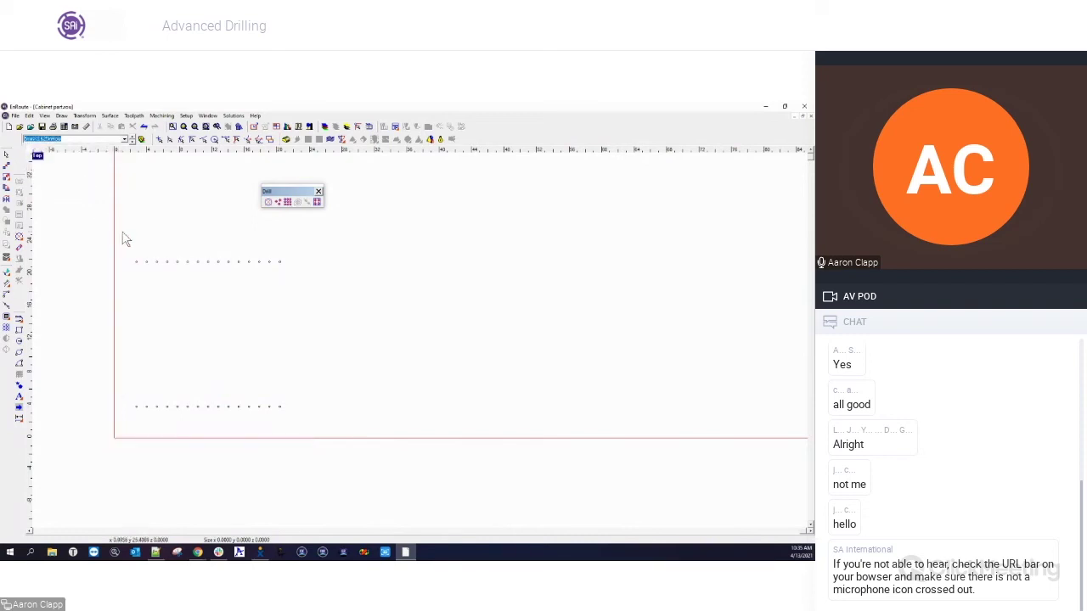
{"action": "left_click", "coordinate": [124, 139]}
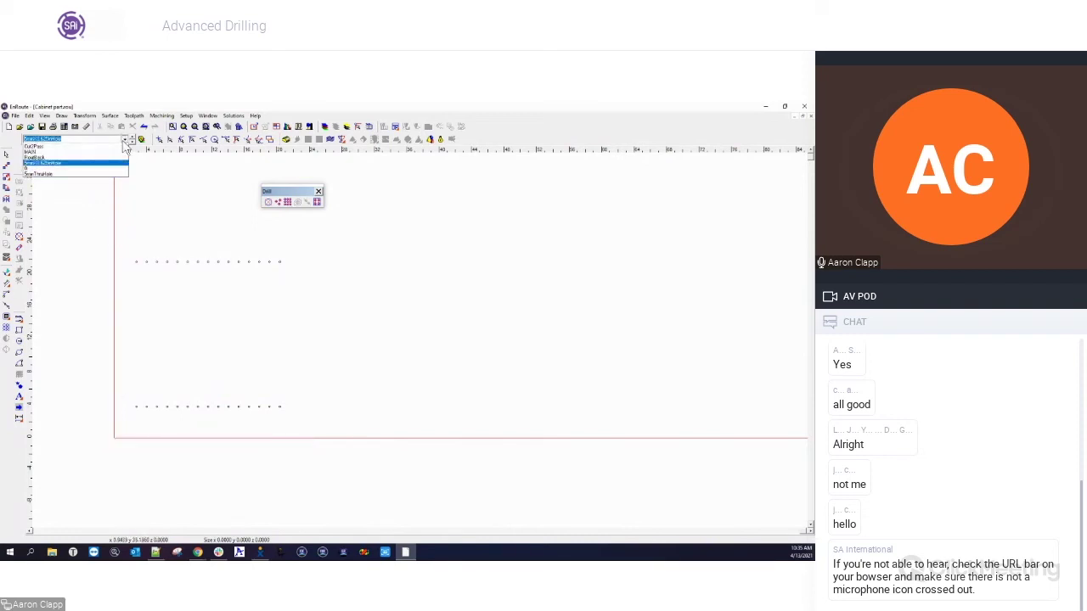
{"action": "left_click", "coordinate": [96, 148]}
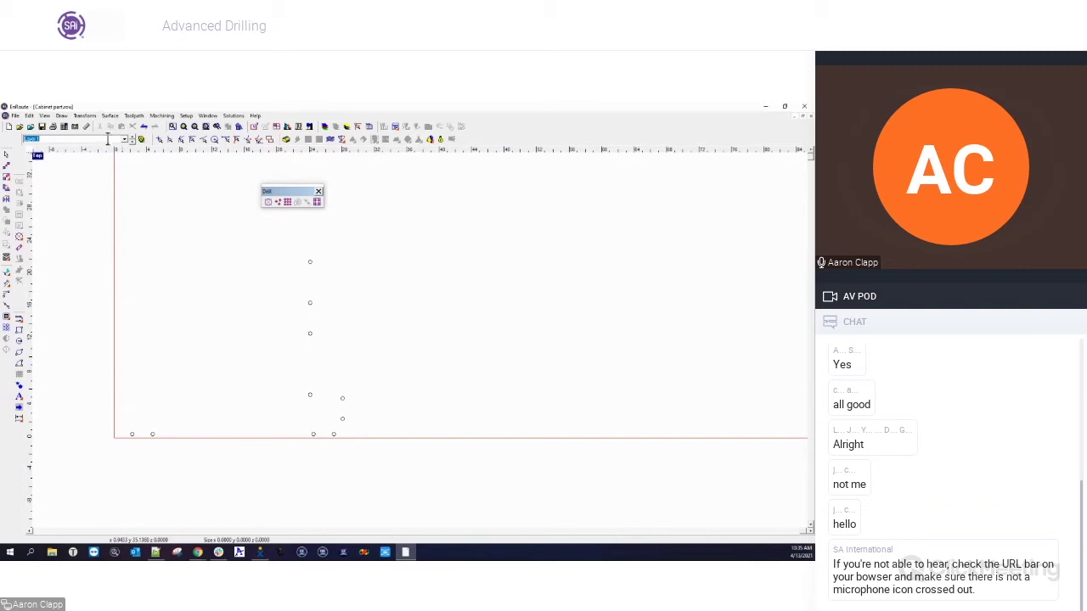
{"action": "left_click", "coordinate": [141, 140]}
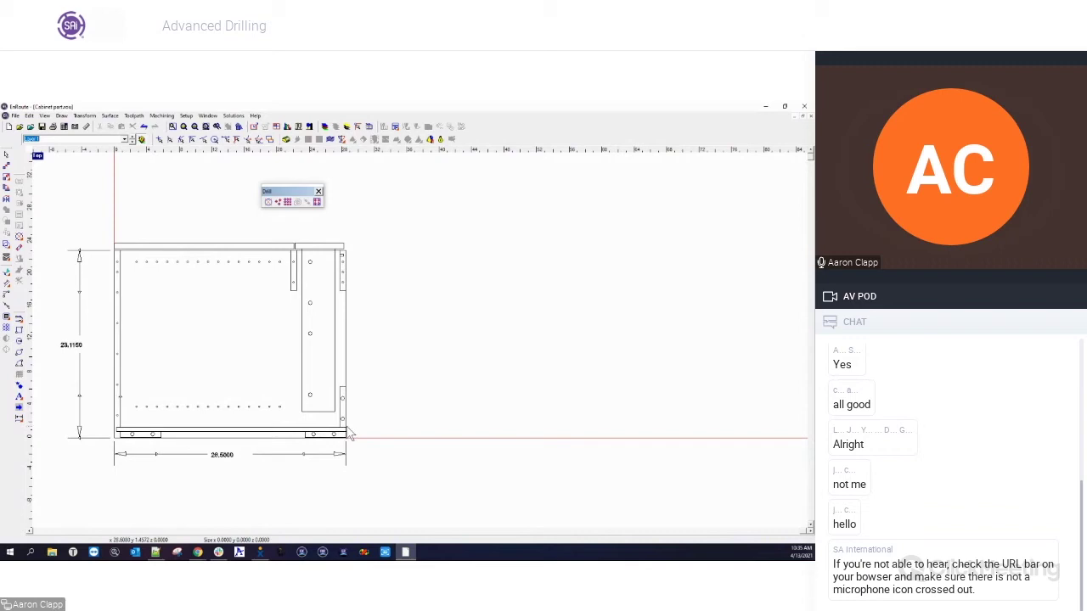
{"action": "left_click_drag", "start_coordinate": [106, 222], "coordinate": [363, 455]}
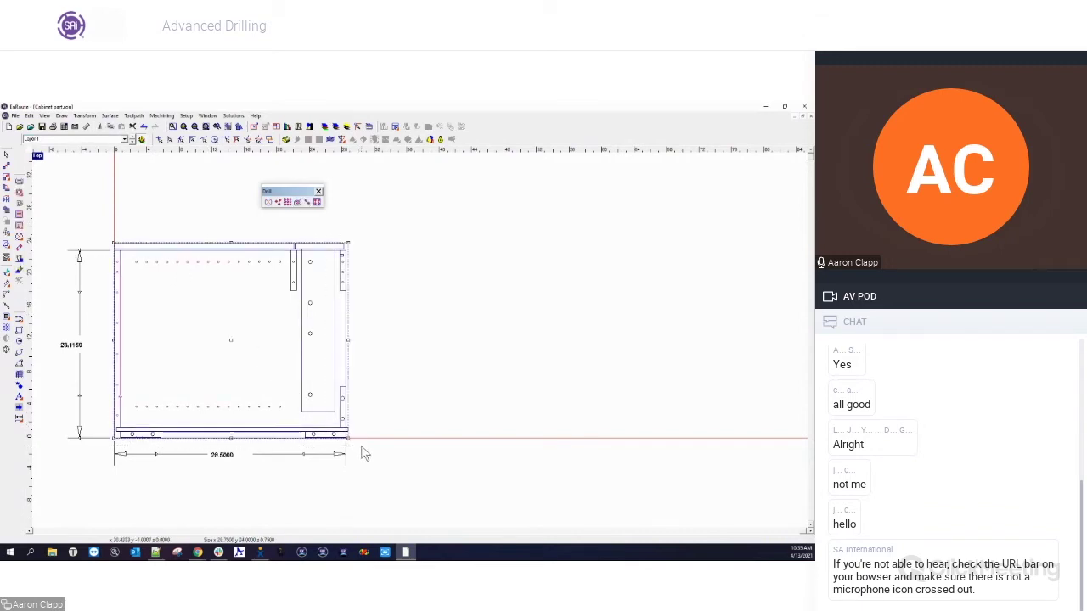
Drill the cabinet's hole centres with only the 5mm Drill at 0.2500 depth, then pick a top-row hole
{"action": "left_click", "coordinate": [302, 207]}
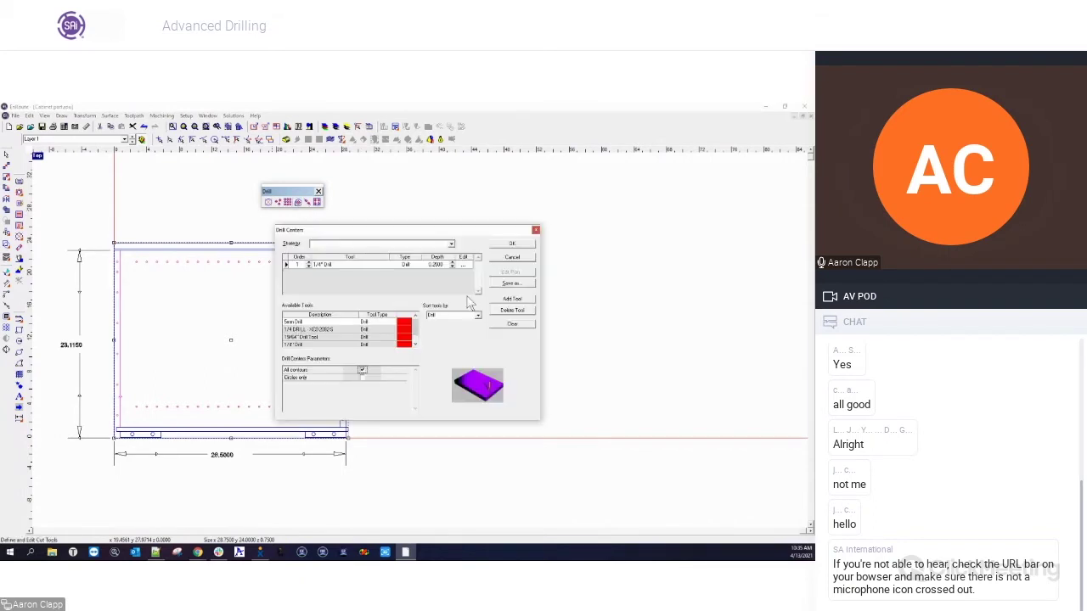
{"action": "left_click", "coordinate": [511, 325]}
{"action": "double_click", "coordinate": [314, 323]}
{"action": "type", "text": ".25"}
{"action": "key", "text": "Return"}
{"action": "left_click", "coordinate": [536, 231]}
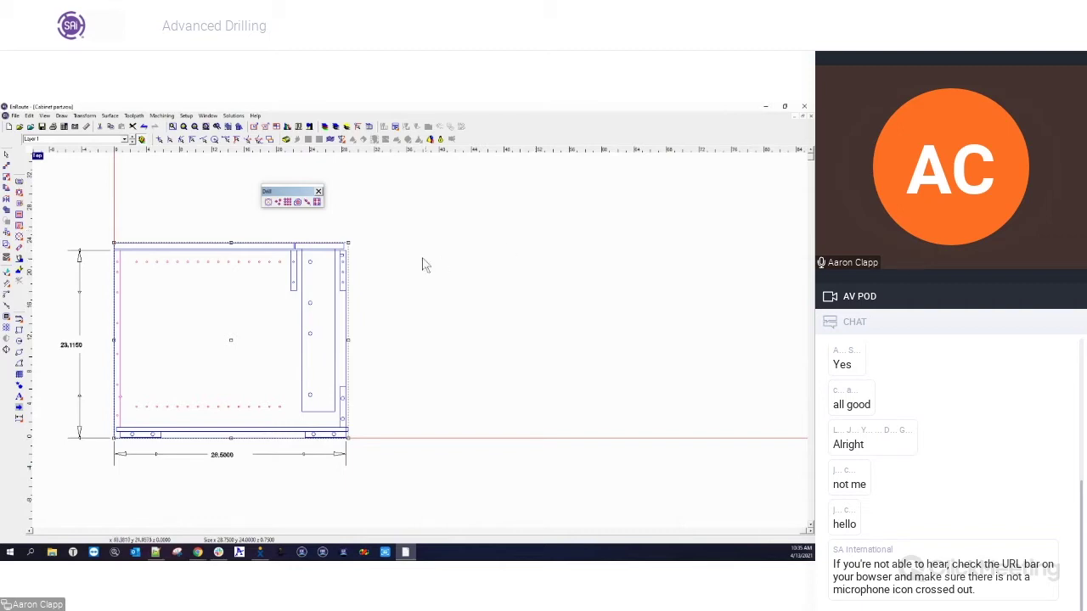
{"action": "left_click", "coordinate": [365, 269]}
{"action": "left_click", "coordinate": [249, 262]}
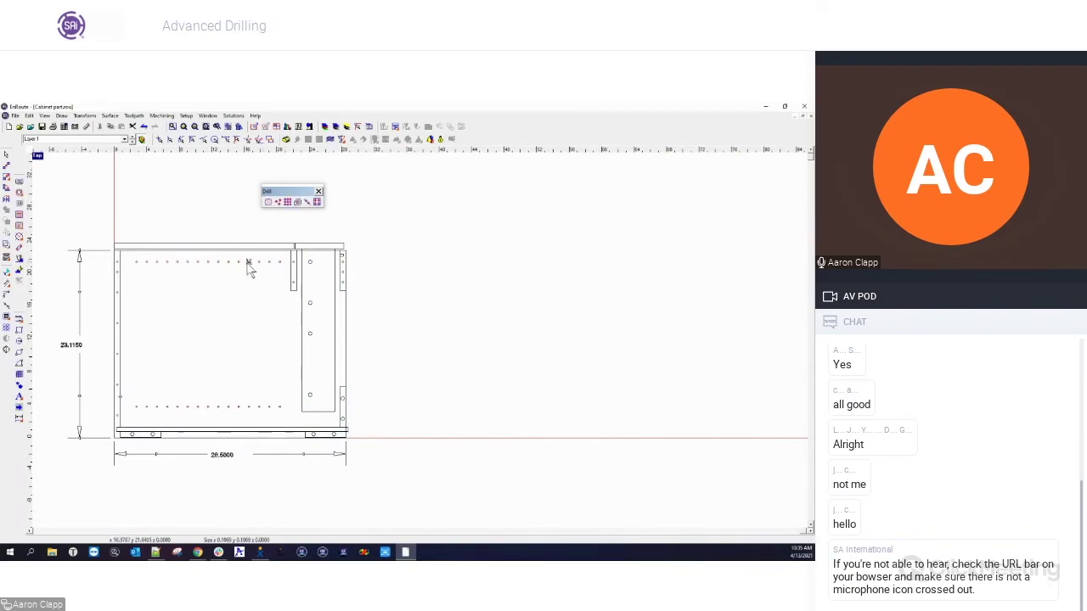
Open Precision Input Center, read a small hole's 0.4469 width, then select the whole cabinet
{"action": "double_click", "coordinate": [289, 293]}
{"action": "left_click_drag", "start_coordinate": [597, 186], "coordinate": [450, 180]}
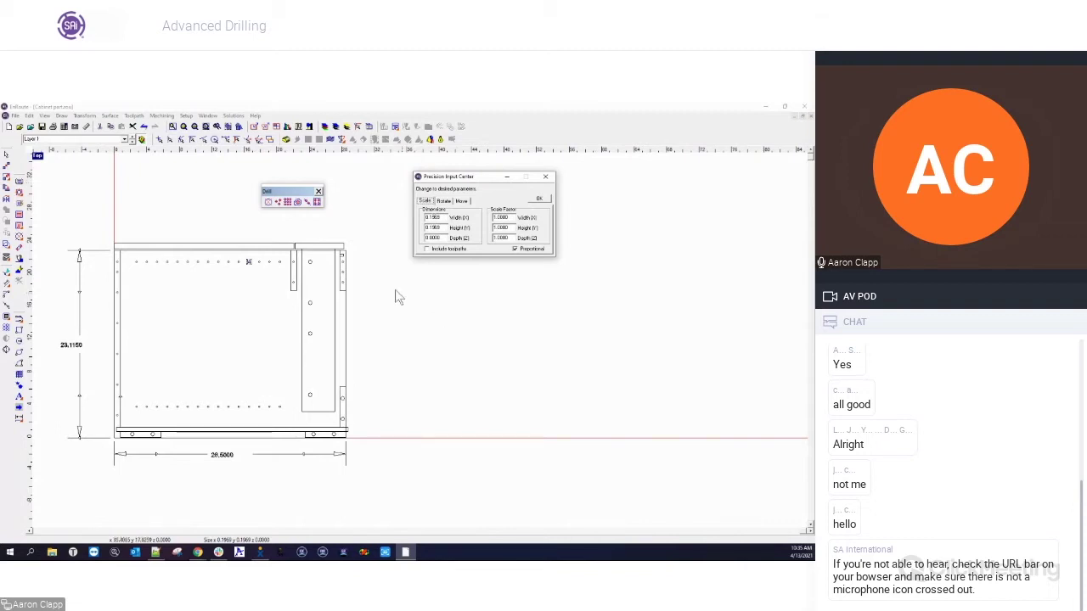
{"action": "left_click", "coordinate": [311, 264]}
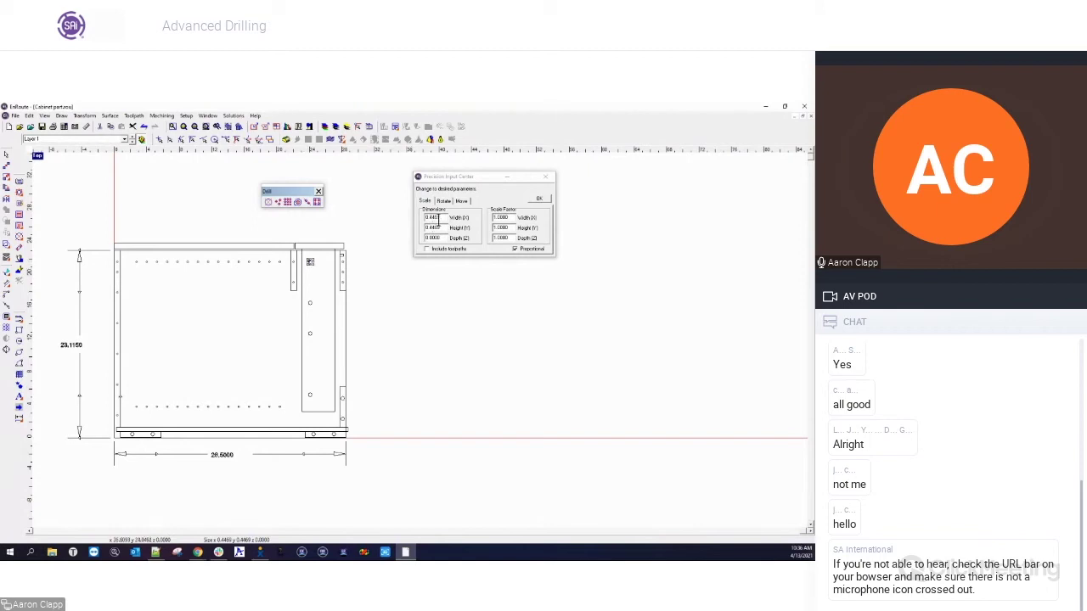
{"action": "left_click", "coordinate": [381, 330]}
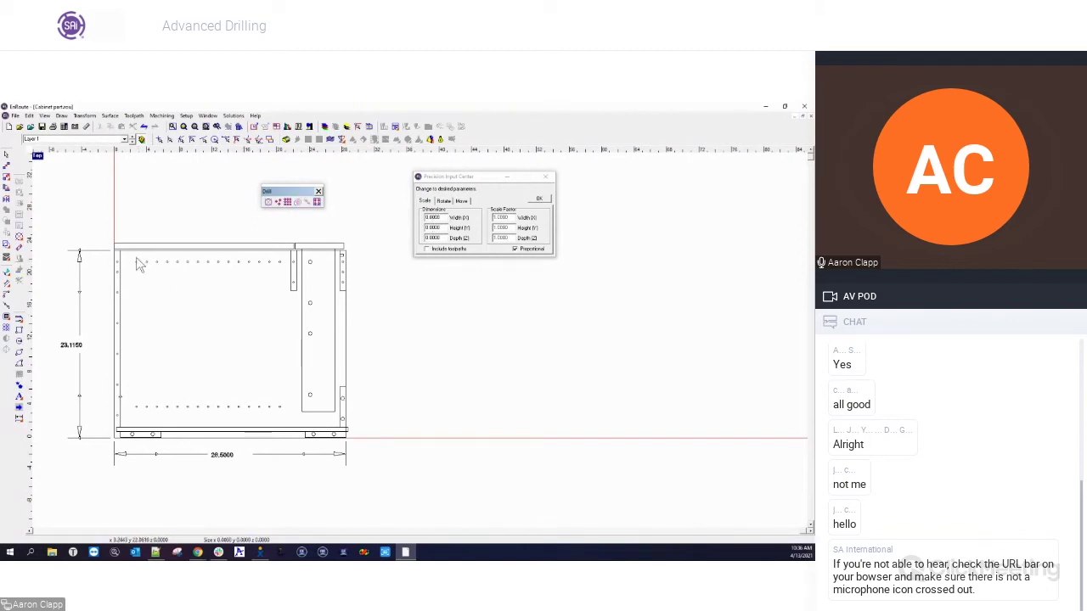
{"action": "left_click_drag", "start_coordinate": [96, 228], "coordinate": [383, 482]}
{"action": "left_click_drag", "start_coordinate": [67, 219], "coordinate": [379, 494]}
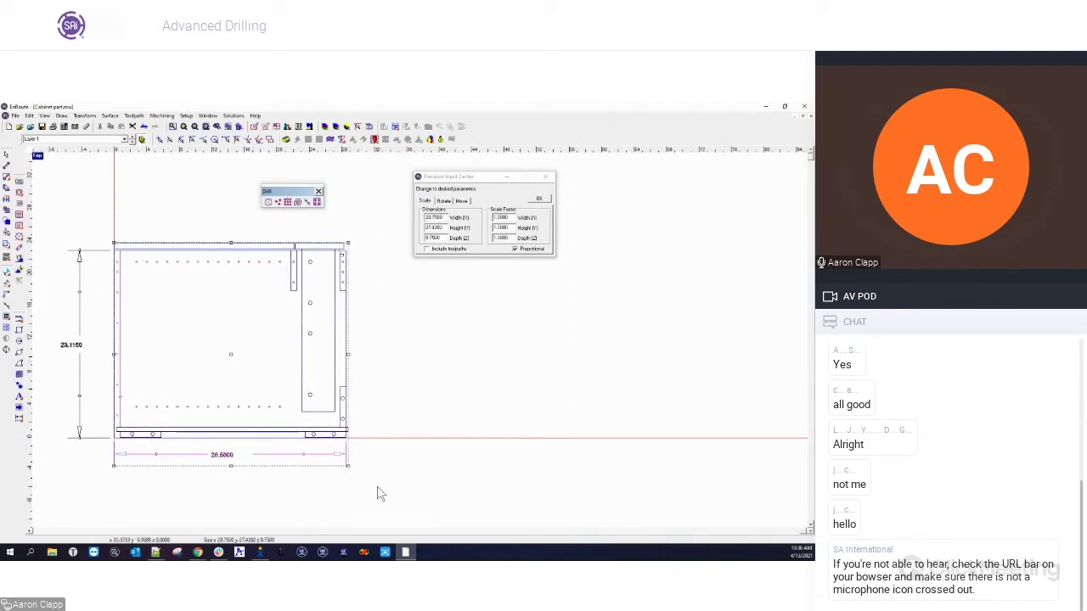
Switch Drill Centers to circles of one diameter, using only the 5mm Drill at 0.2500 depth
{"action": "left_click", "coordinate": [297, 202]}
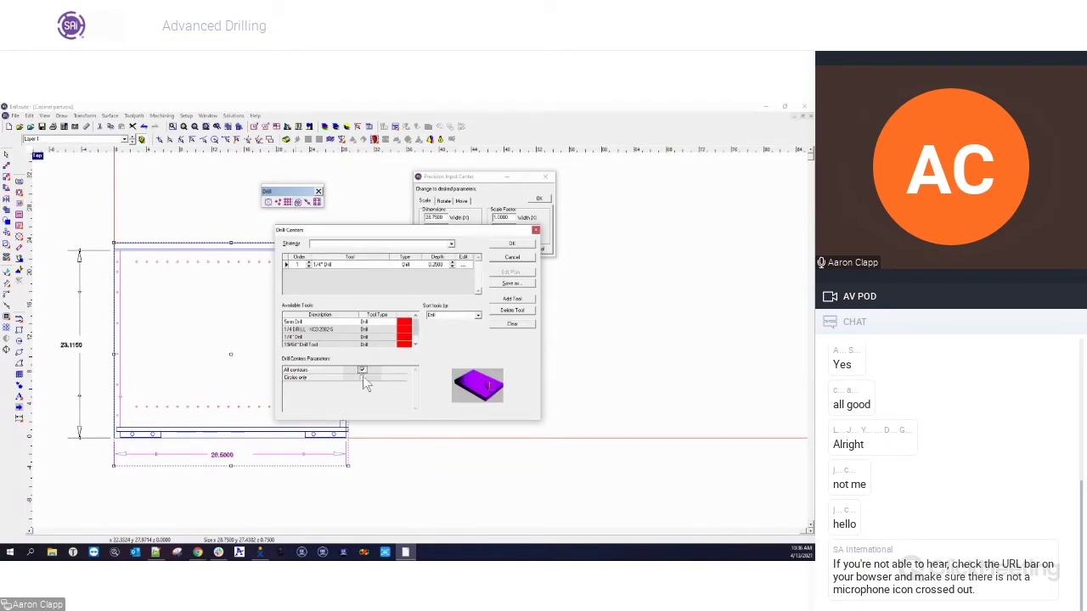
{"action": "left_click", "coordinate": [363, 378]}
{"action": "left_click", "coordinate": [363, 393]}
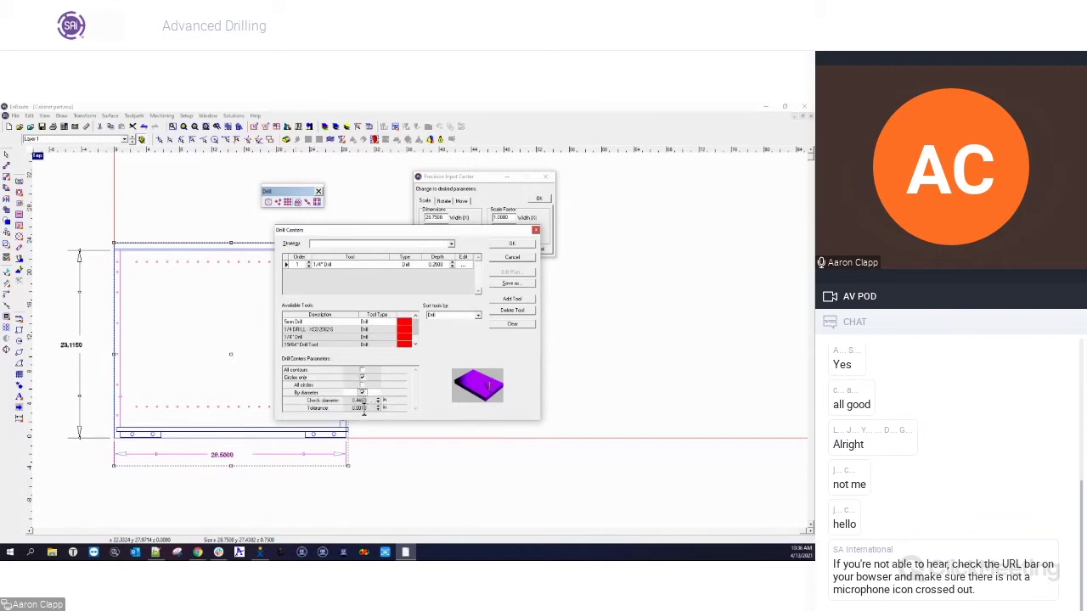
{"action": "left_click", "coordinate": [510, 323]}
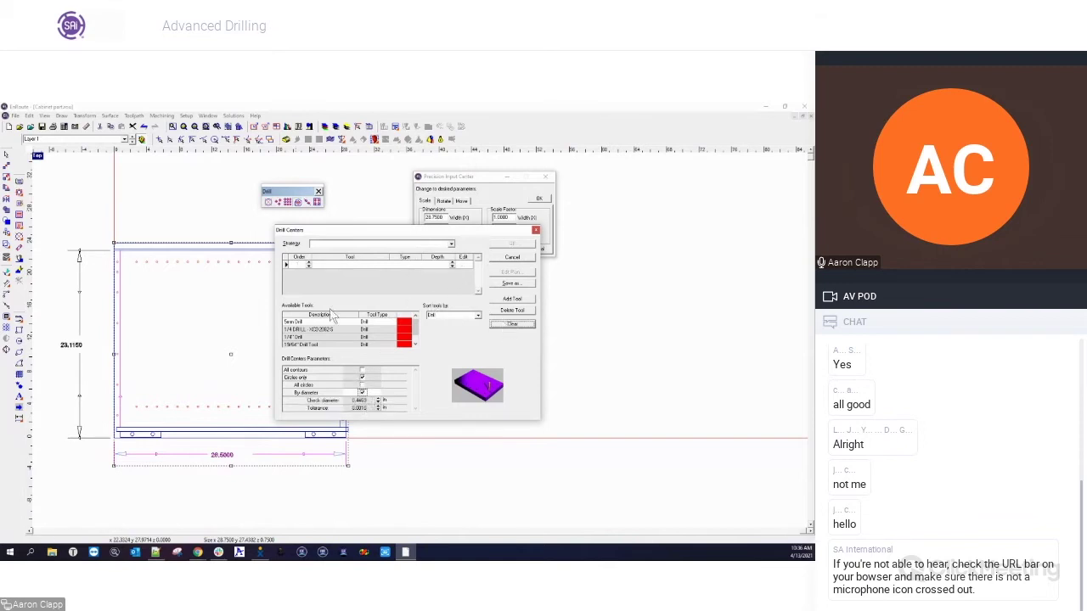
{"action": "double_click", "coordinate": [306, 322]}
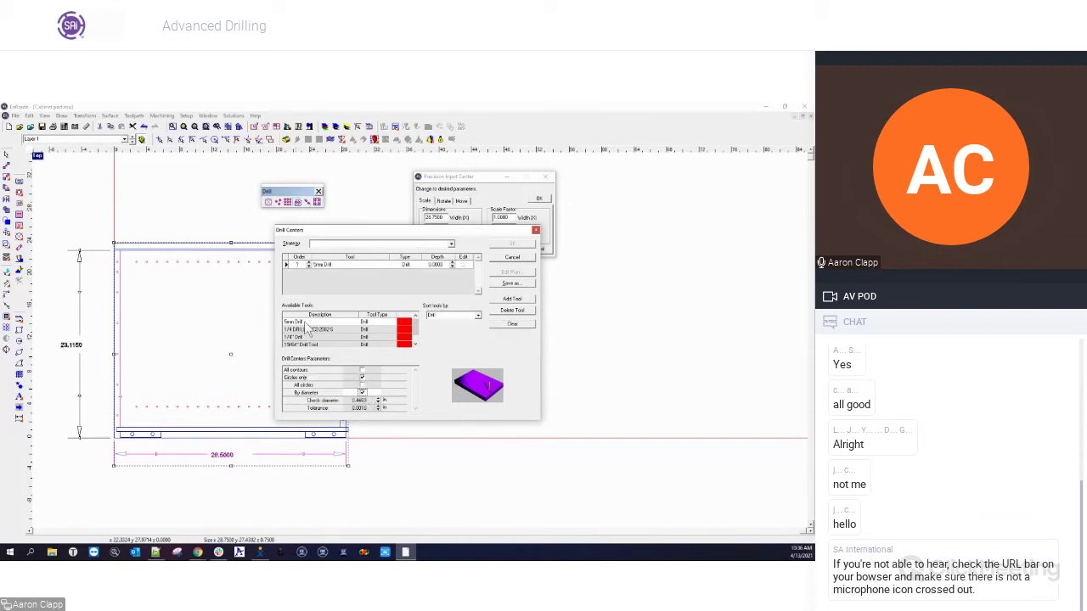
{"action": "left_click", "coordinate": [418, 268]}
Set check diameter 0.1960 with 0.0100 tolerance, apply it, and deselect the panel
{"action": "left_click_drag", "start_coordinate": [368, 401], "coordinate": [346, 403]}
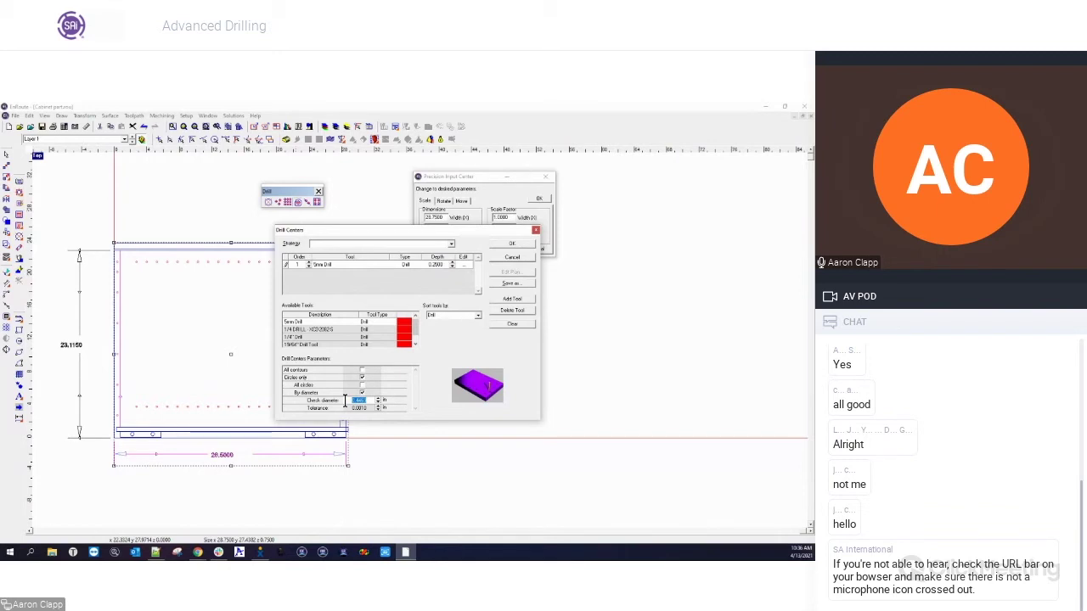
{"action": "left_click_drag", "start_coordinate": [411, 236], "coordinate": [510, 296]}
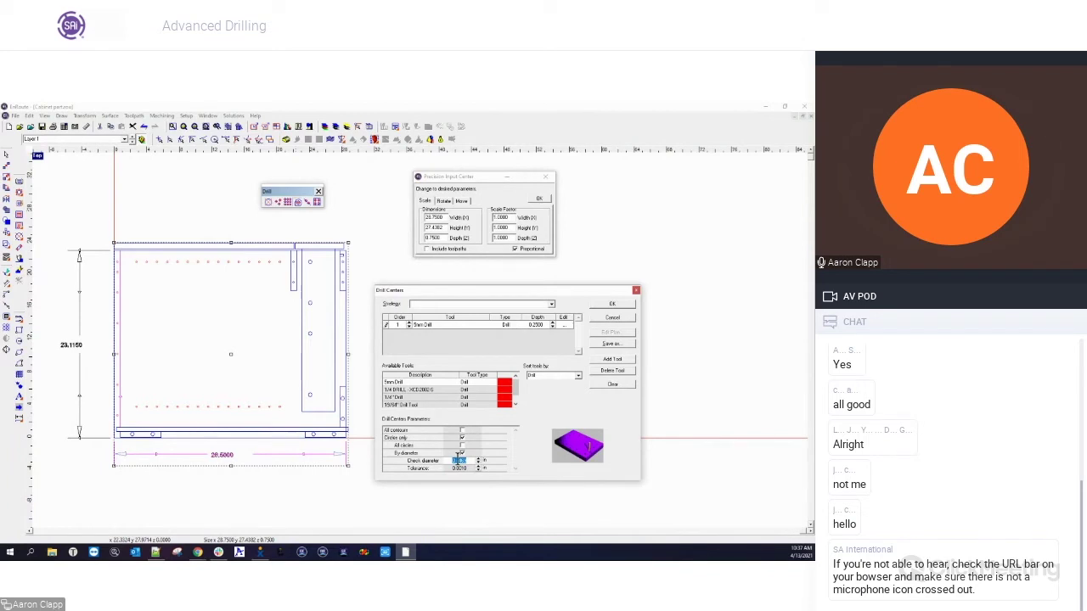
{"action": "left_click_drag", "start_coordinate": [500, 299], "coordinate": [490, 278]}
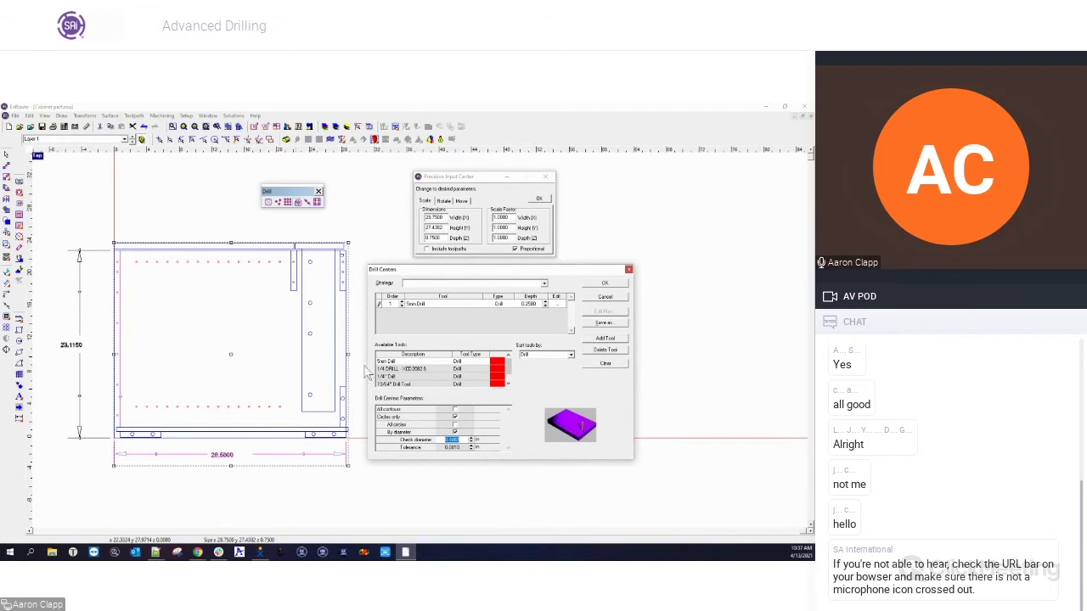
{"action": "key", "text": "BackSpace"}
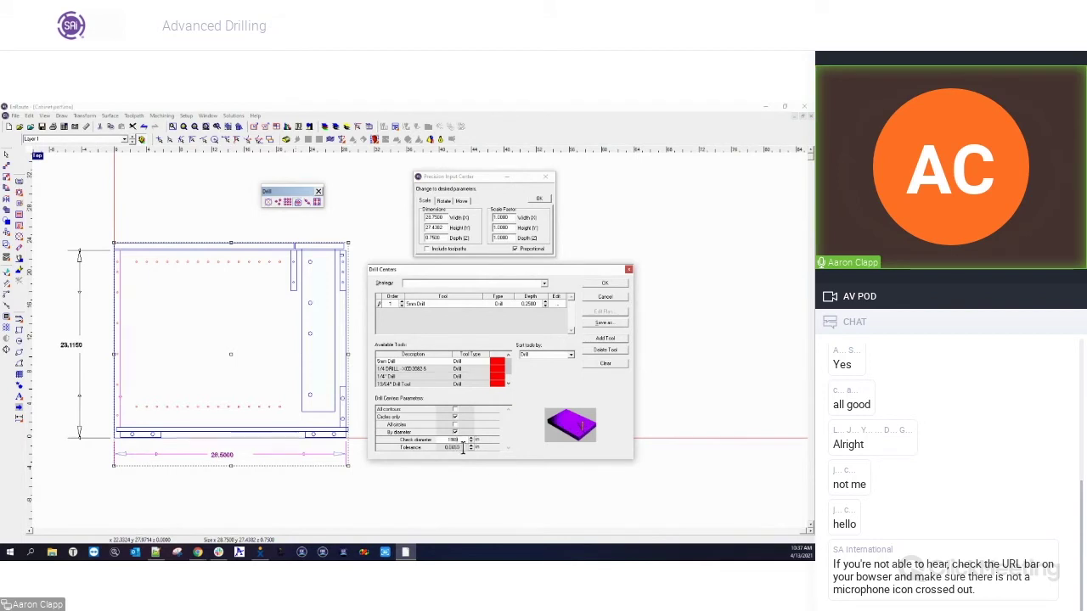
{"action": "key", "text": "Tab"}
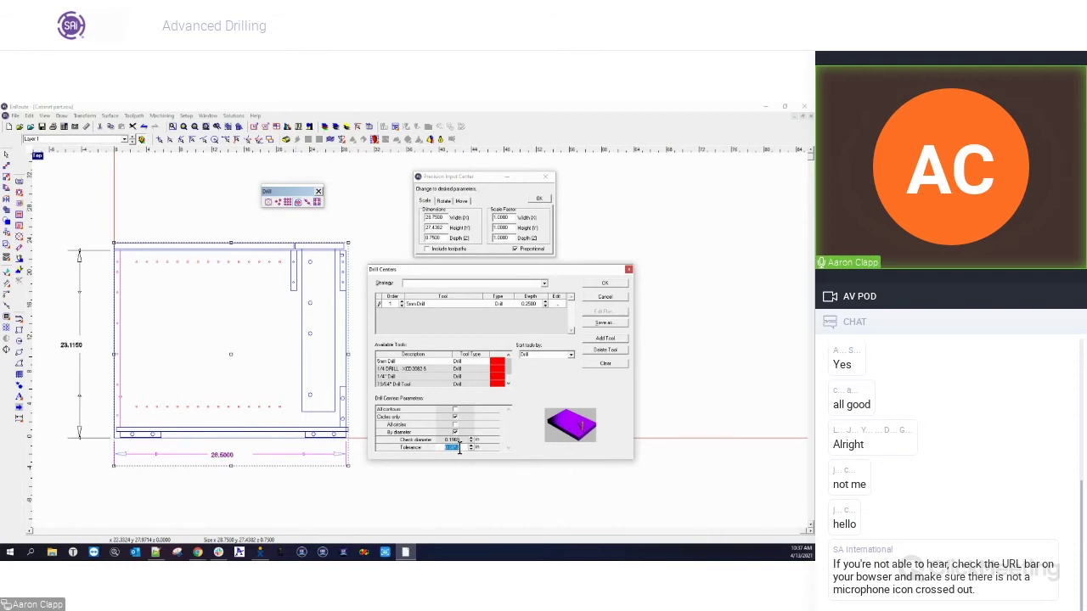
{"action": "type", "text": ".01"}
{"action": "key", "text": "Tab"}
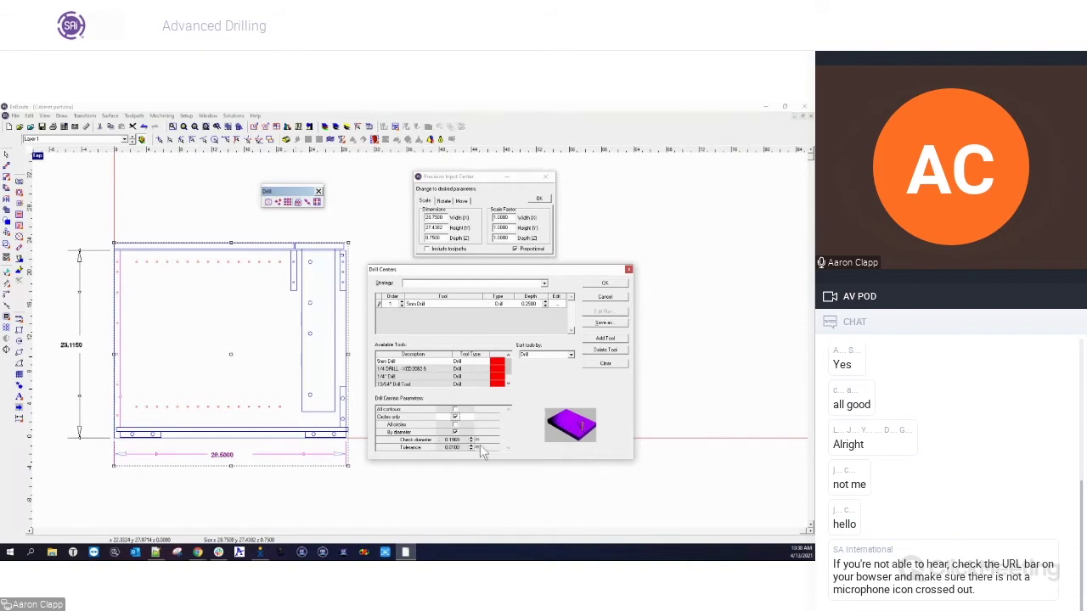
{"action": "left_click", "coordinate": [606, 285]}
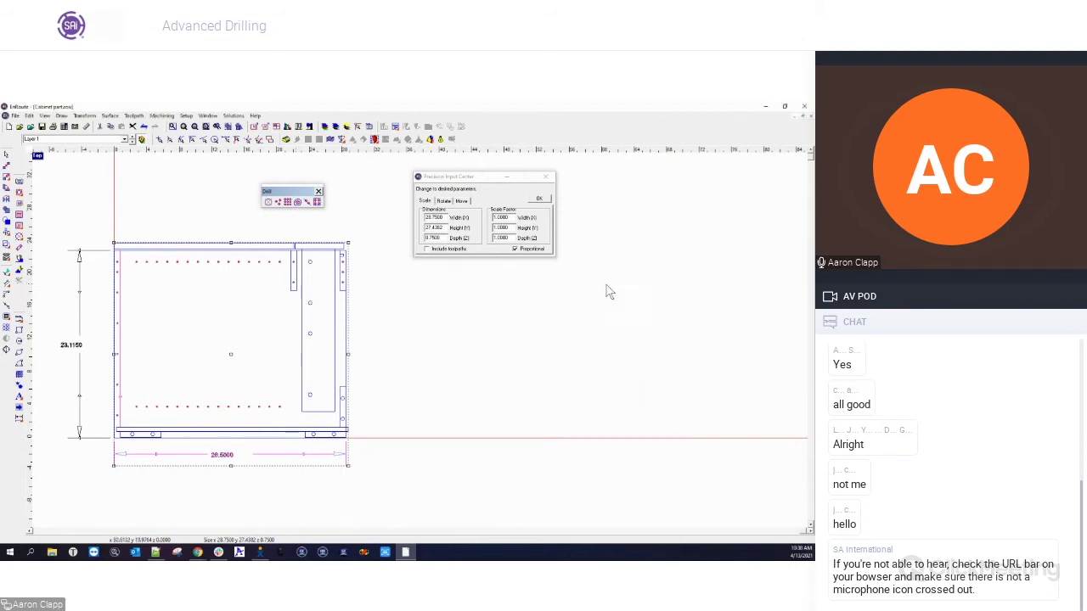
{"action": "left_click", "coordinate": [532, 411]}
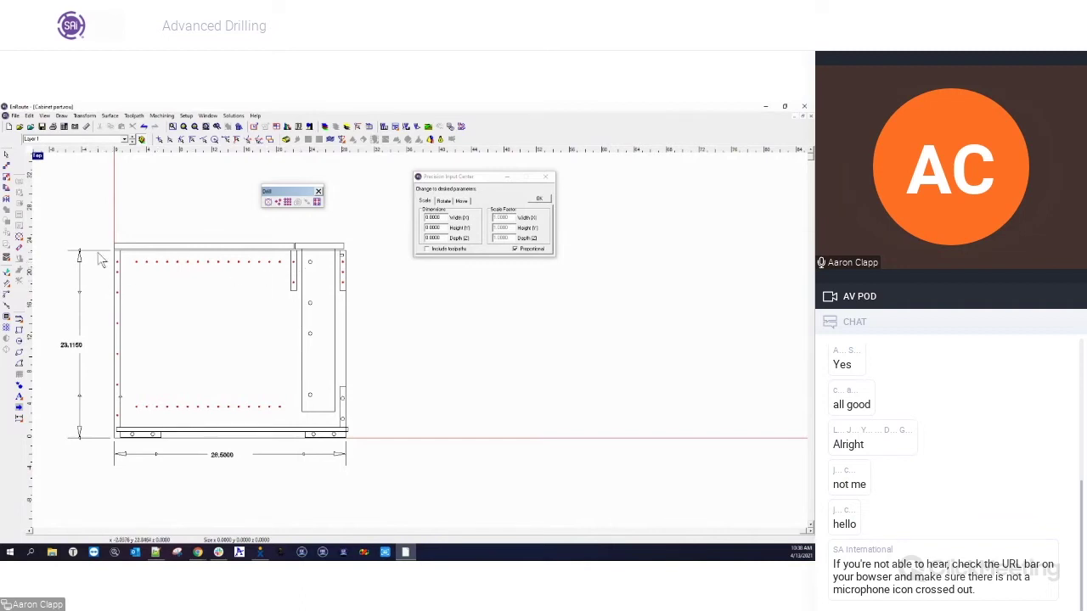
Try box-selecting the left edge and hole rows, clear the selection, then box-select the whole panel
{"action": "left_click_drag", "start_coordinate": [101, 255], "coordinate": [126, 433]}
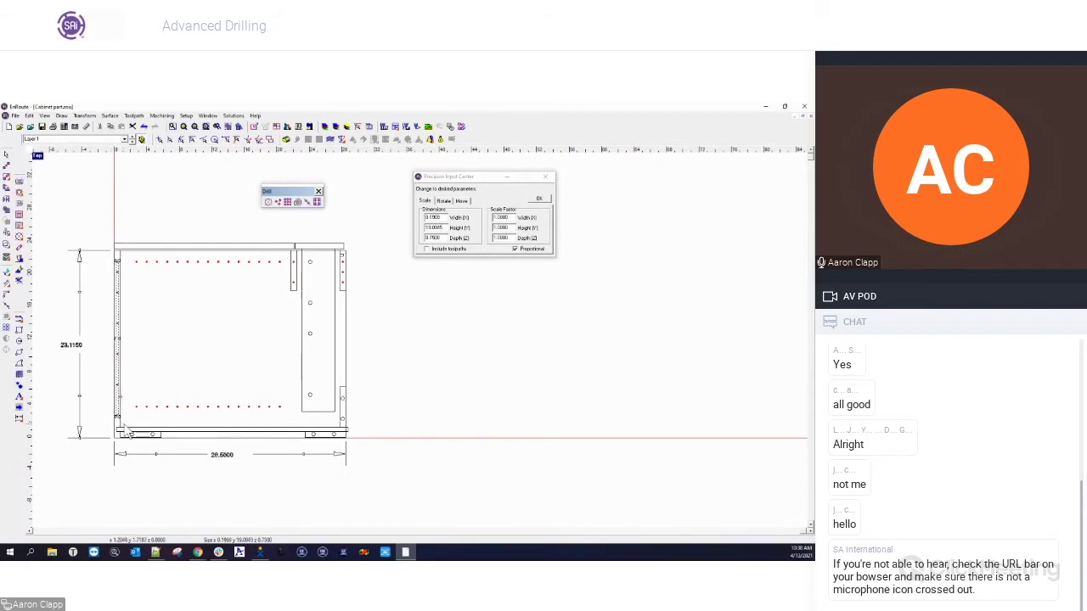
{"action": "left_click_drag", "start_coordinate": [125, 390], "coordinate": [286, 416]}
{"action": "left_click_drag", "start_coordinate": [131, 264], "coordinate": [316, 289]}
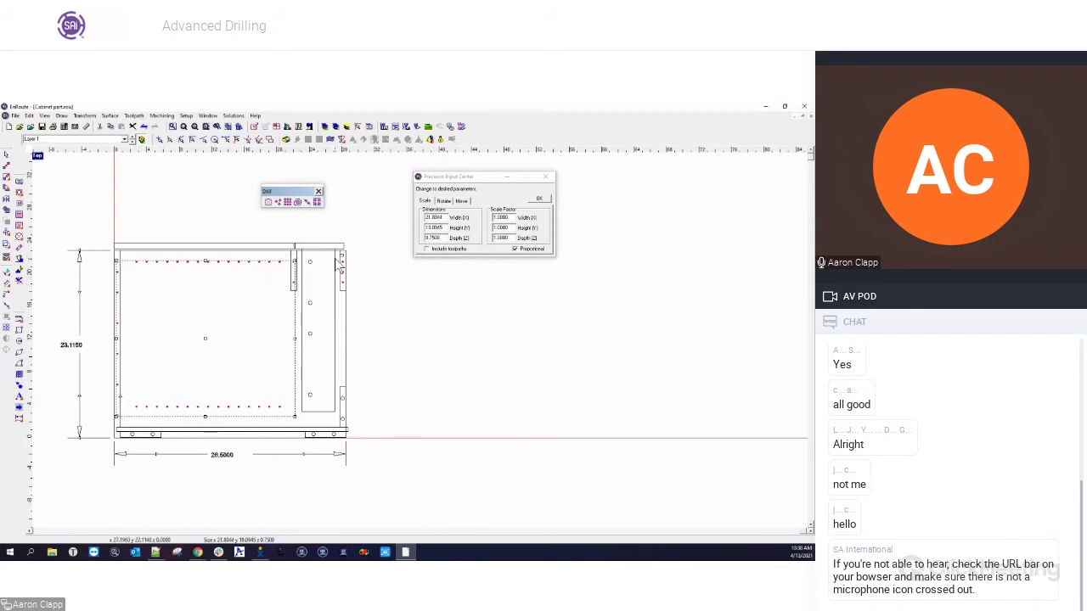
{"action": "left_click_drag", "start_coordinate": [356, 257], "coordinate": [343, 289]}
{"action": "left_click", "coordinate": [396, 327]}
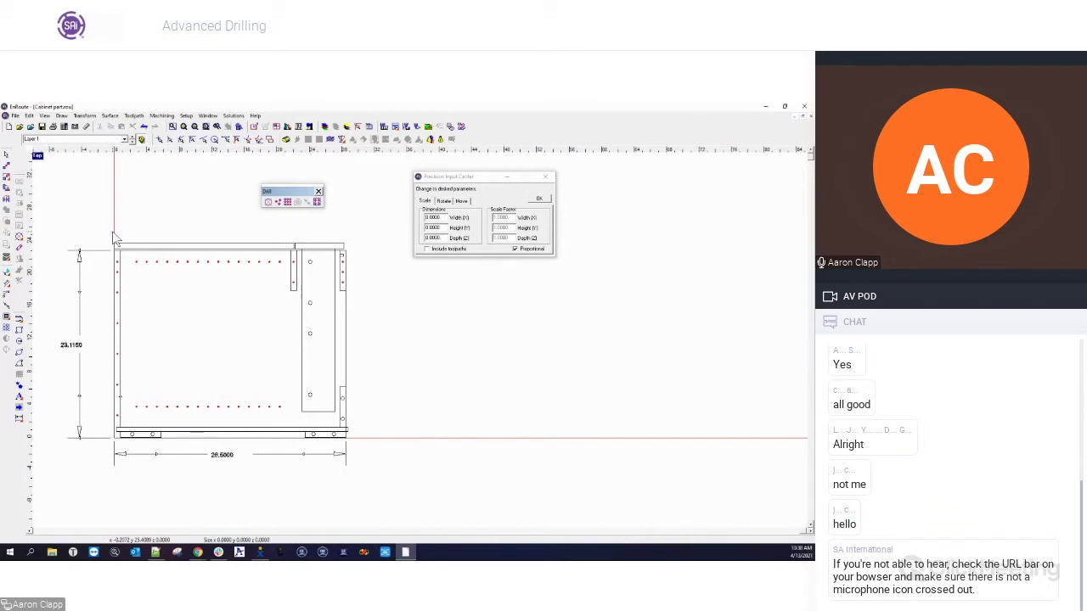
{"action": "left_click_drag", "start_coordinate": [106, 228], "coordinate": [369, 469]}
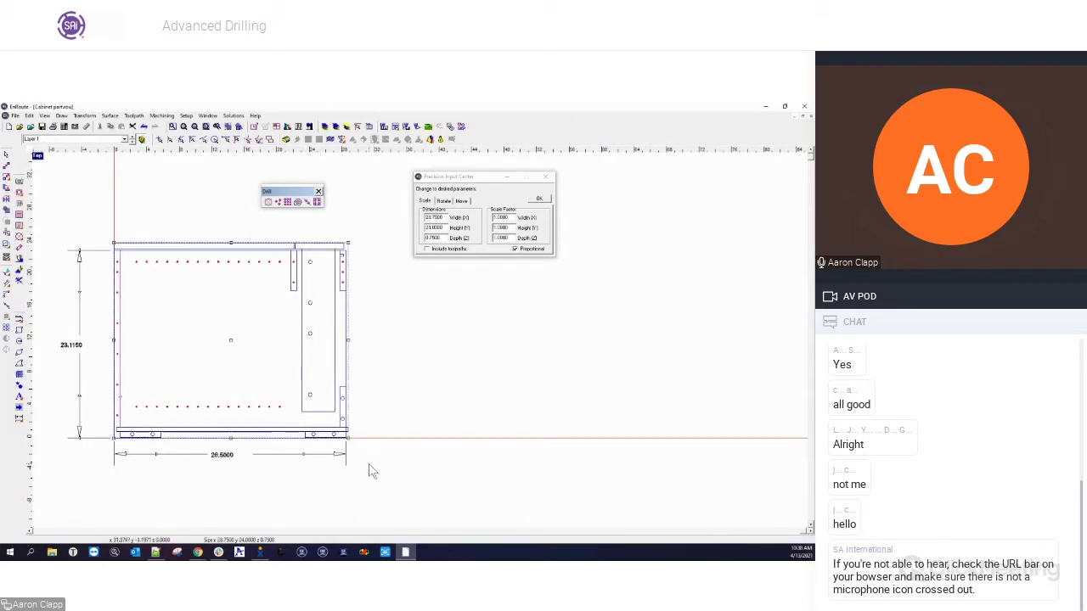
Run Drill Centers on the panel with check diameter 0.4400 and tolerance 0.0010
{"action": "left_click", "coordinate": [297, 202]}
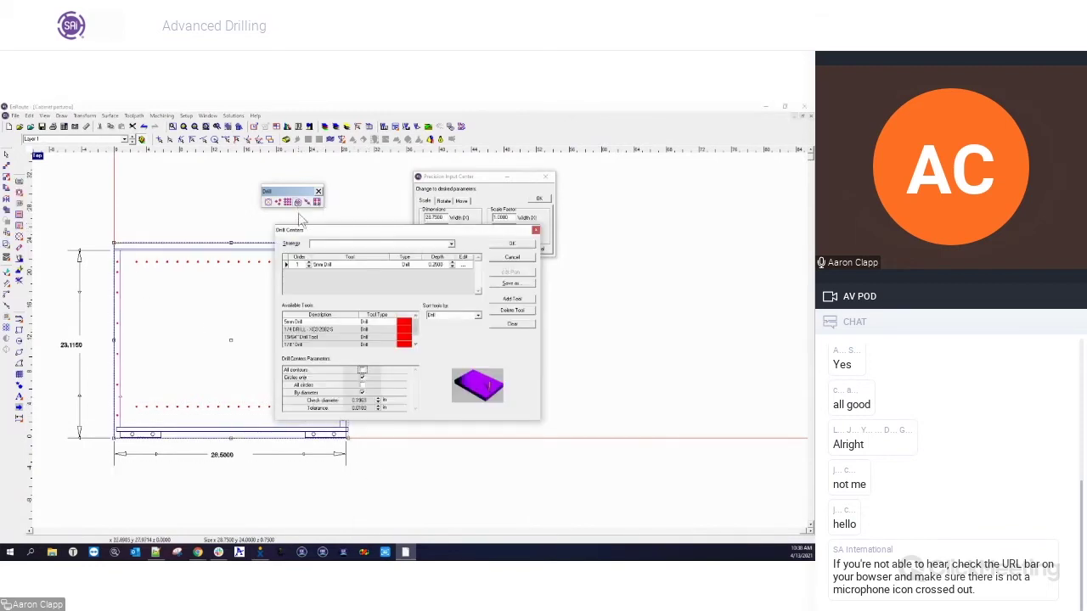
{"action": "double_click", "coordinate": [371, 399]}
{"action": "key", "text": "BackSpace"}
{"action": "key", "text": "Tab"}
{"action": "type", "text": "0"}
{"action": "key", "text": "Tab"}
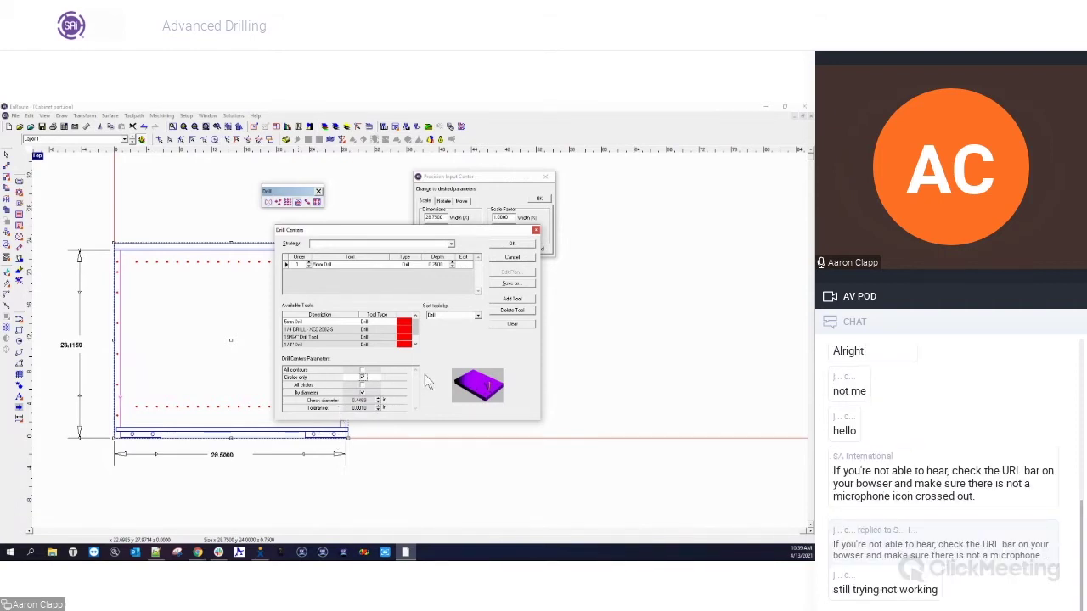
{"action": "left_click", "coordinate": [511, 244]}
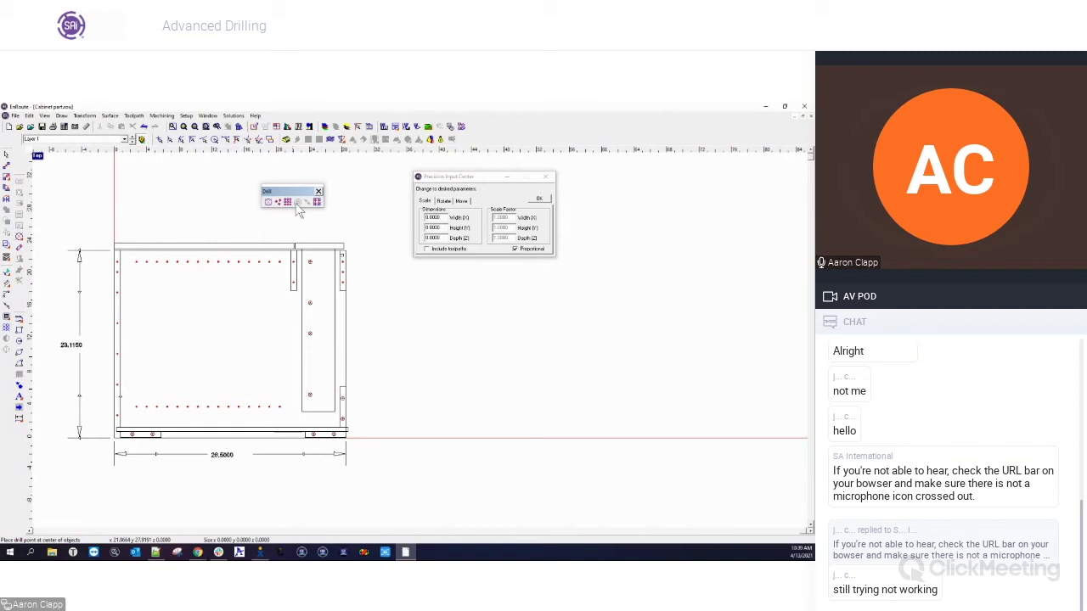
Zoom out, select the cabinet drawing, open Drill Centers and close it without applying
{"action": "scroll", "coordinate": [208, 390], "scroll_direction": "down", "scroll_amount": 3}
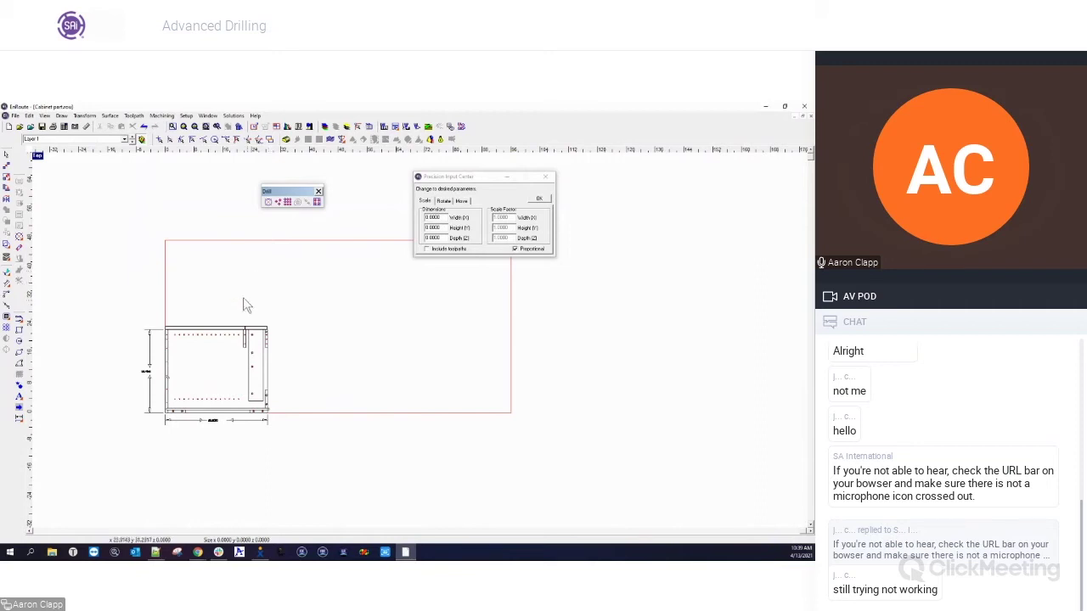
{"action": "left_click_drag", "start_coordinate": [493, 178], "coordinate": [625, 223]}
{"action": "left_click_drag", "start_coordinate": [125, 312], "coordinate": [286, 450]}
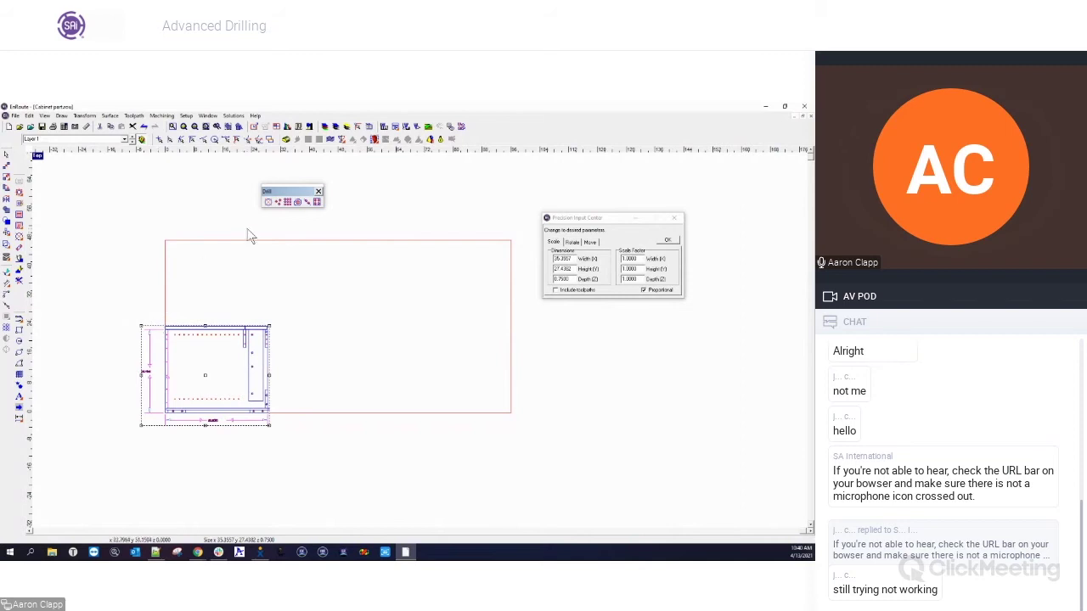
{"action": "left_click", "coordinate": [297, 203]}
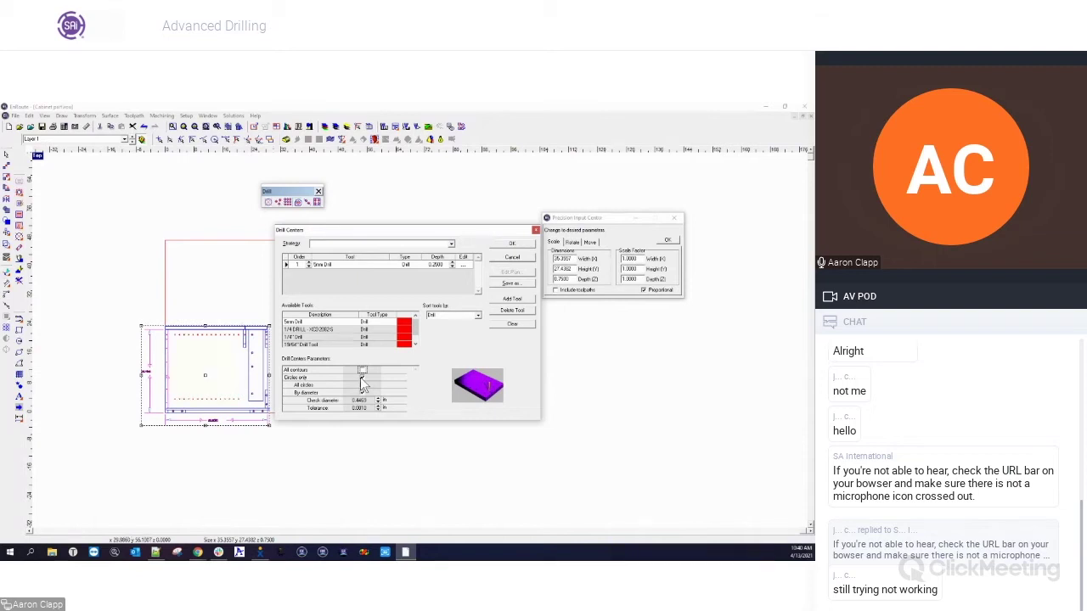
{"action": "left_click", "coordinate": [536, 230]}
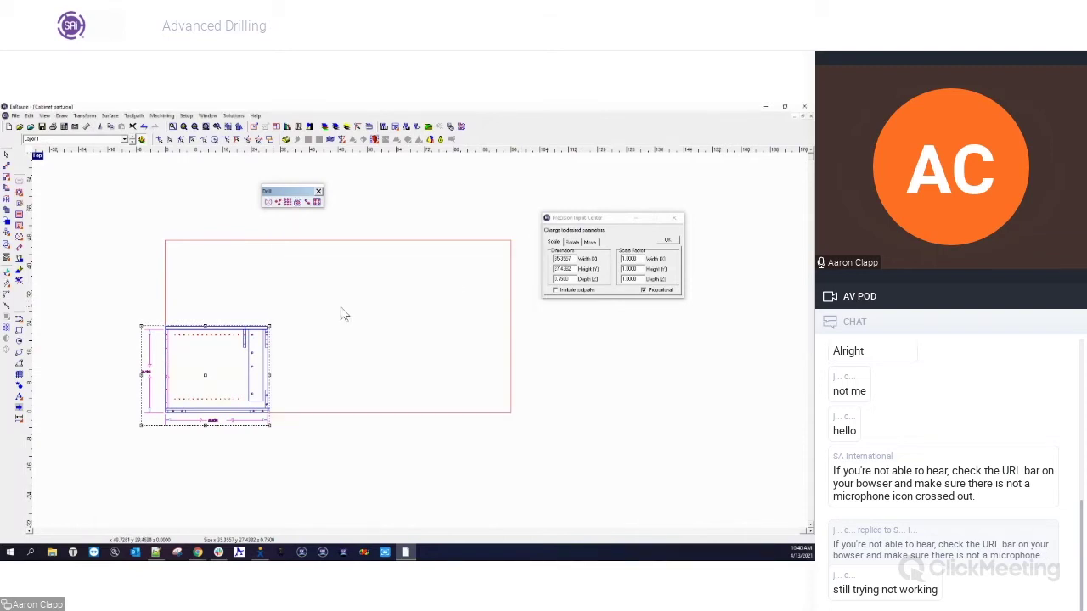
{"action": "left_click", "coordinate": [341, 314]}
Show only the drill-point layer and box-select its drill points
{"action": "left_click", "coordinate": [125, 139]}
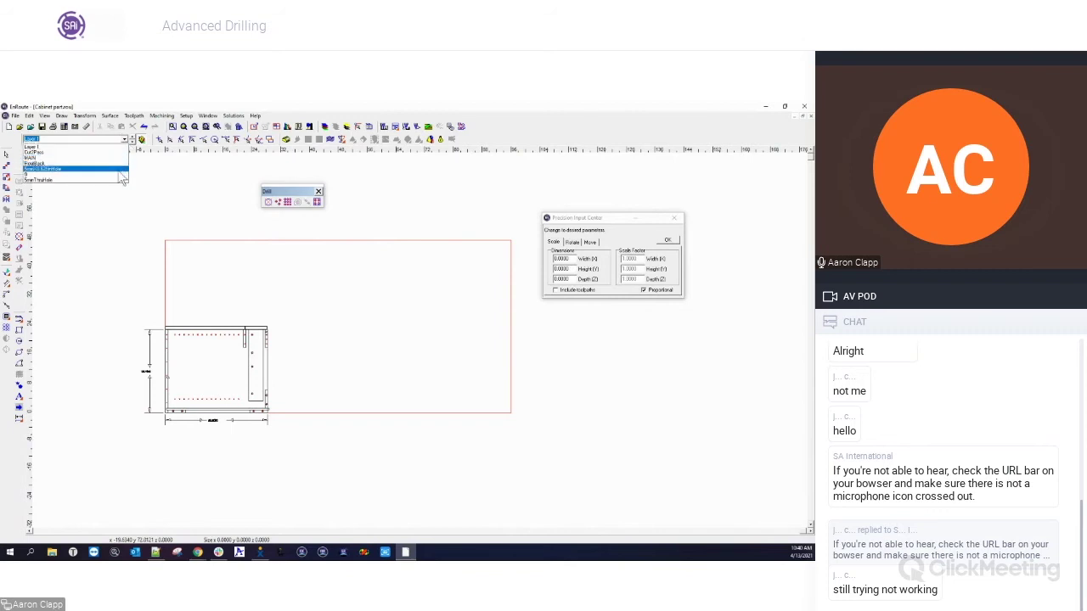
{"action": "left_click", "coordinate": [120, 171]}
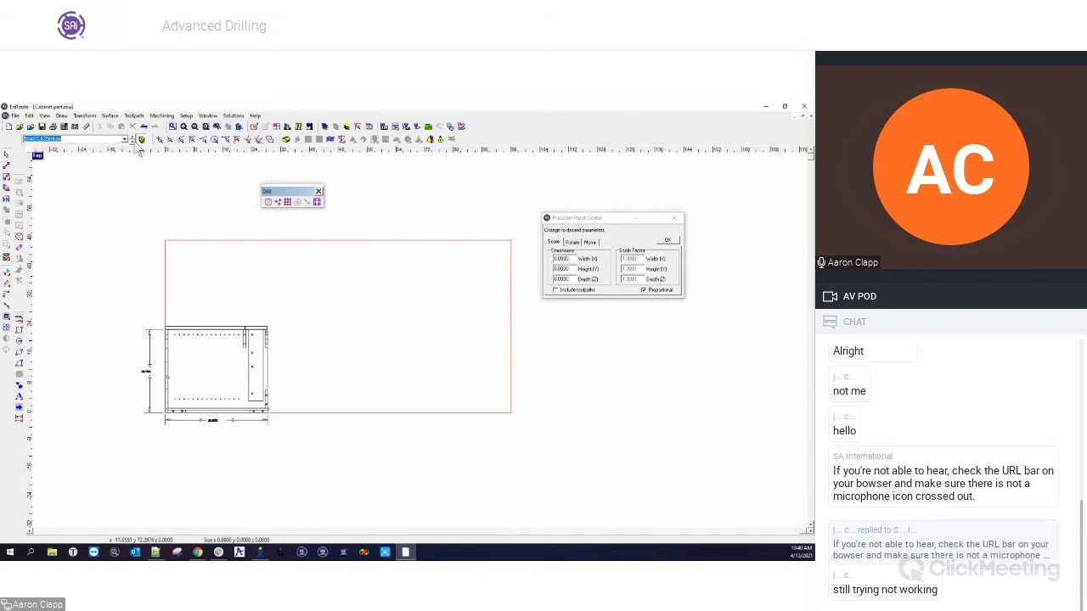
{"action": "left_click", "coordinate": [141, 138]}
{"action": "left_click_drag", "start_coordinate": [159, 314], "coordinate": [318, 446]}
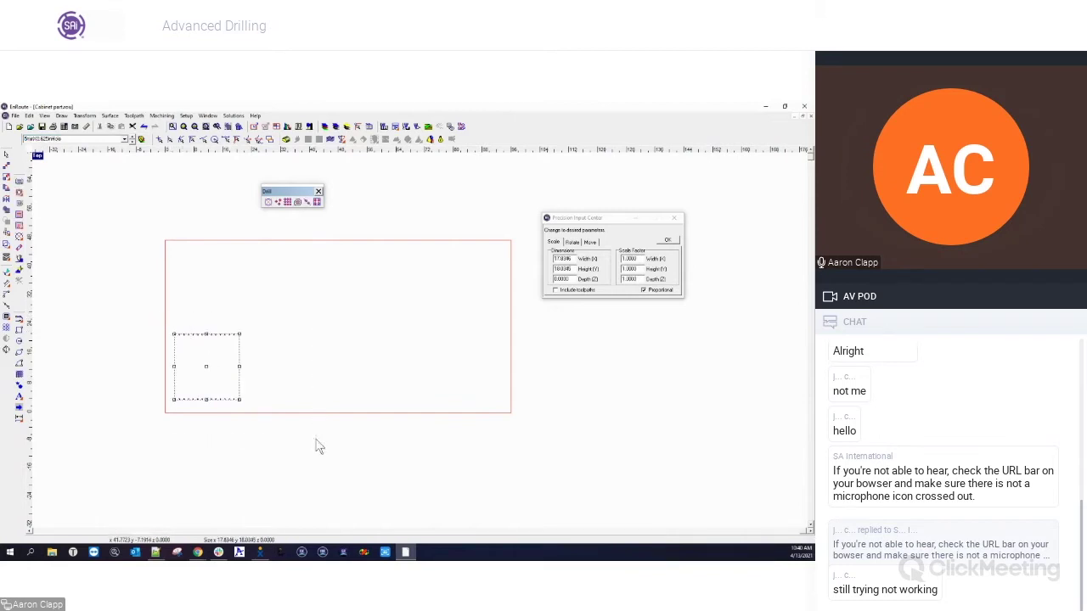
{"action": "left_click", "coordinate": [124, 140]}
{"action": "left_click", "coordinate": [205, 254]}
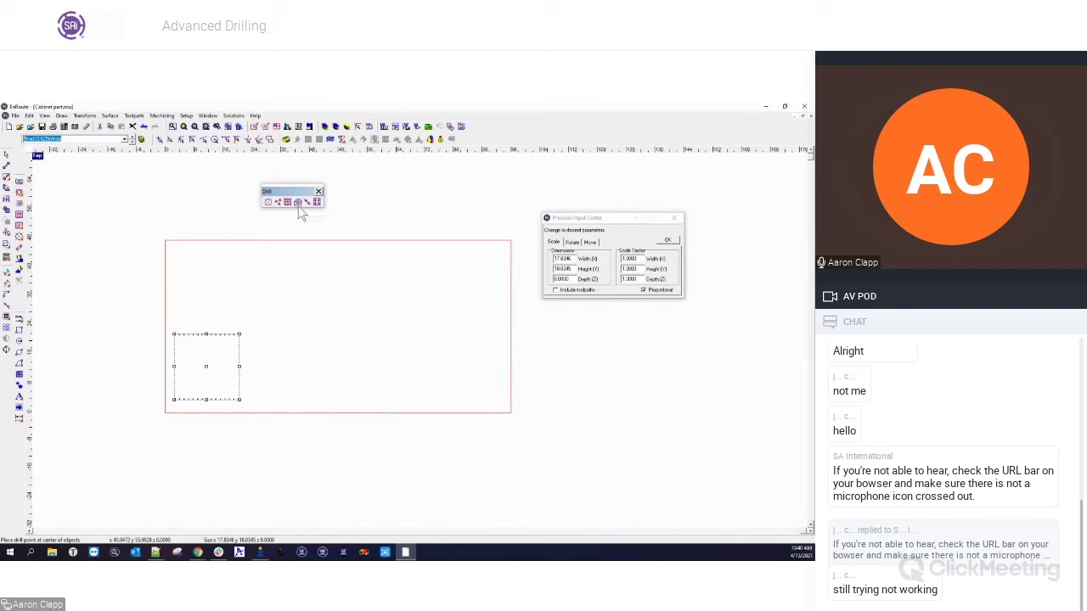
{"action": "left_click", "coordinate": [333, 367]}
{"action": "left_click_drag", "start_coordinate": [158, 304], "coordinate": [288, 430]}
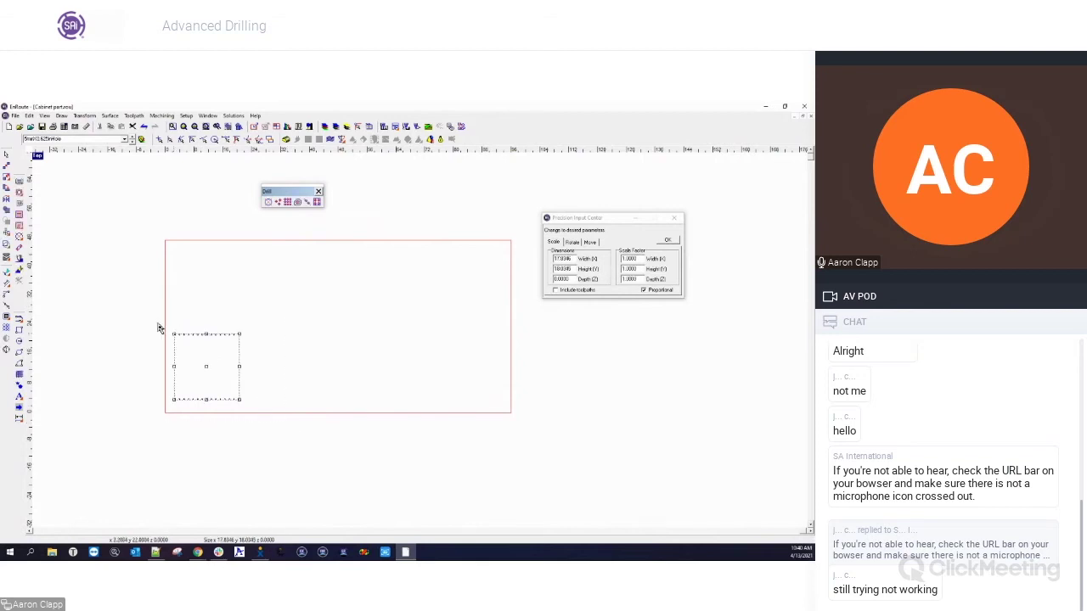
Start a new file with the default plate and create a lift-lug with the Liftup2 Wizard
{"action": "left_click", "coordinate": [9, 127]}
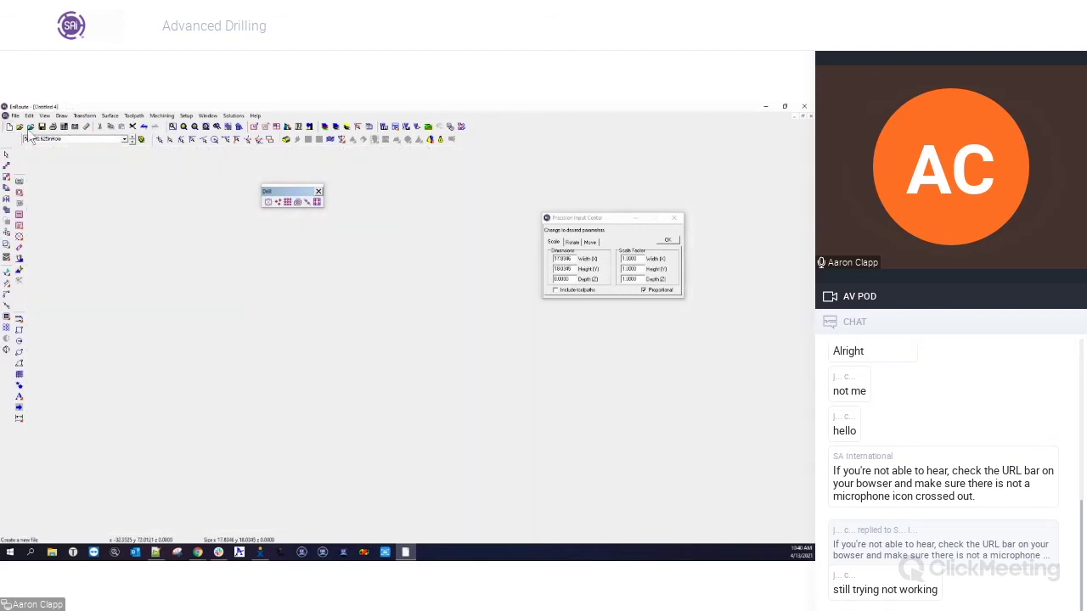
{"action": "left_click", "coordinate": [519, 265]}
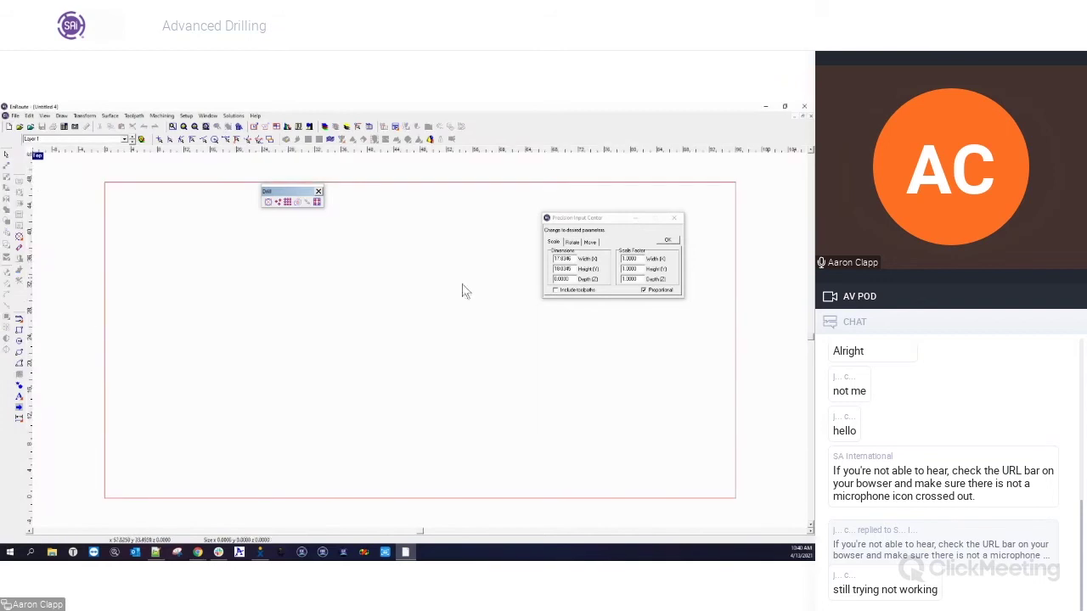
{"action": "left_click", "coordinate": [20, 399]}
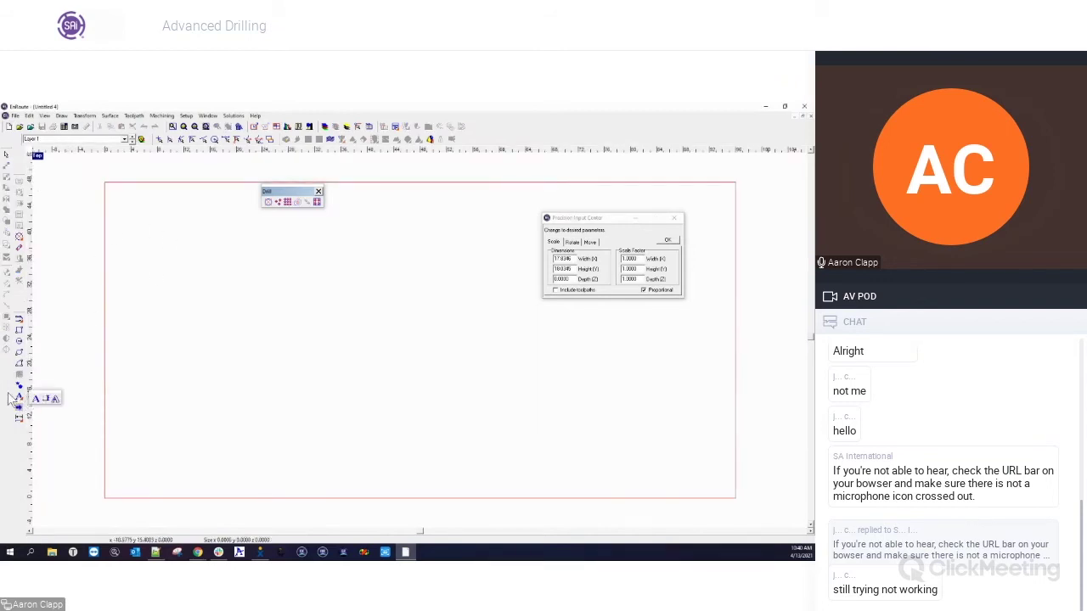
{"action": "left_click", "coordinate": [19, 411]}
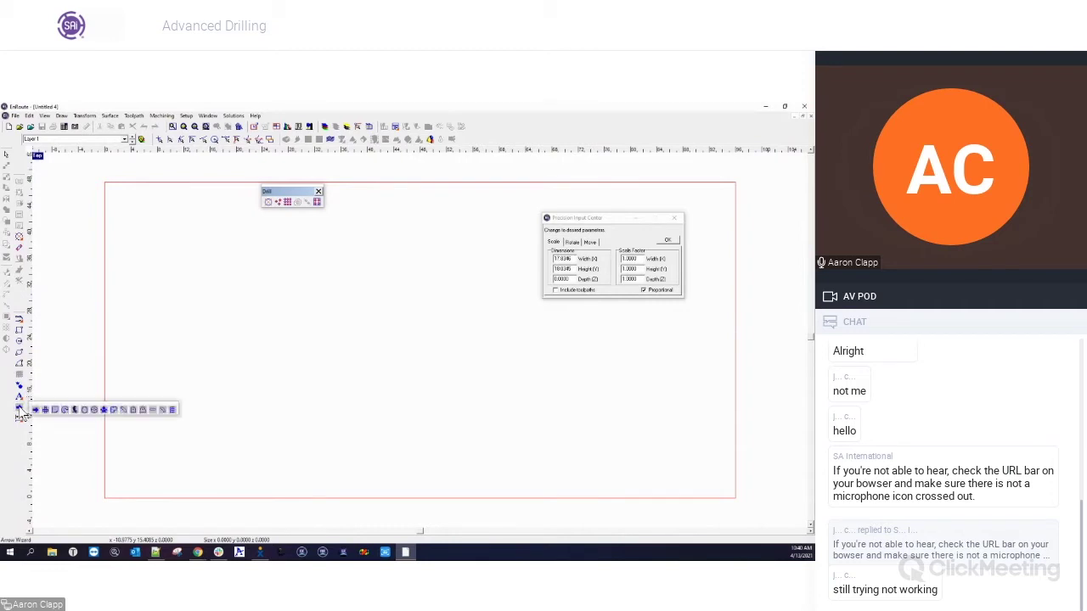
{"action": "left_click", "coordinate": [142, 411]}
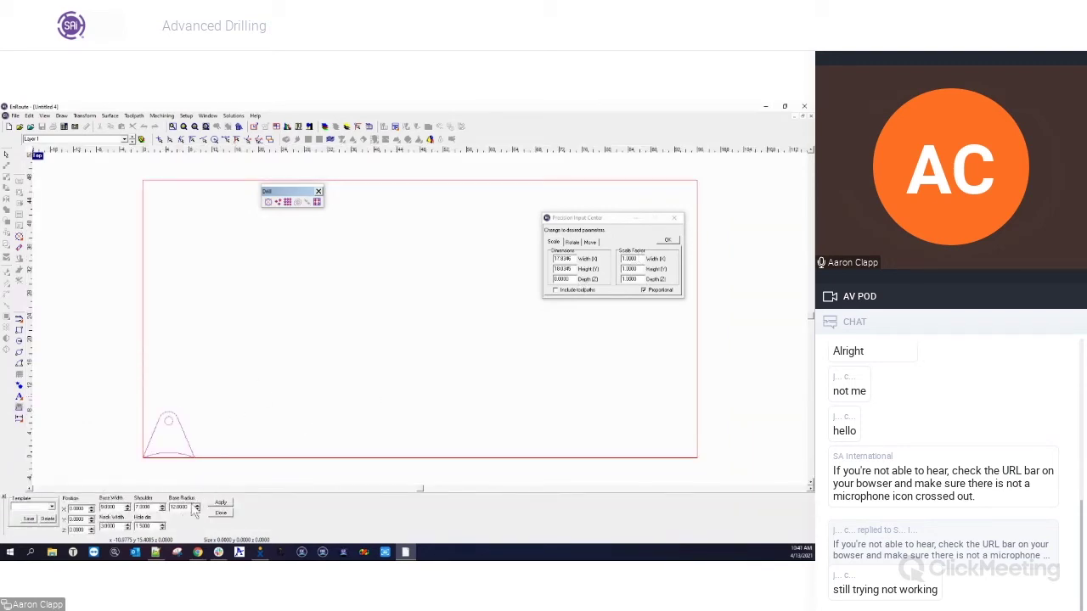
{"action": "left_click", "coordinate": [221, 502]}
{"action": "left_click", "coordinate": [221, 513]}
Move the lift-lug shape to the centre of the plate
{"action": "left_click_drag", "start_coordinate": [78, 427], "coordinate": [195, 527]}
{"action": "left_click_drag", "start_coordinate": [141, 475], "coordinate": [261, 372]}
{"action": "left_click", "coordinate": [367, 405]}
{"action": "scroll", "coordinate": [254, 361], "scroll_direction": "up", "scroll_amount": 5}
{"action": "scroll", "coordinate": [251, 362], "scroll_direction": "up", "scroll_amount": 1}
{"action": "scroll", "coordinate": [280, 416], "scroll_direction": "down", "scroll_amount": 2}
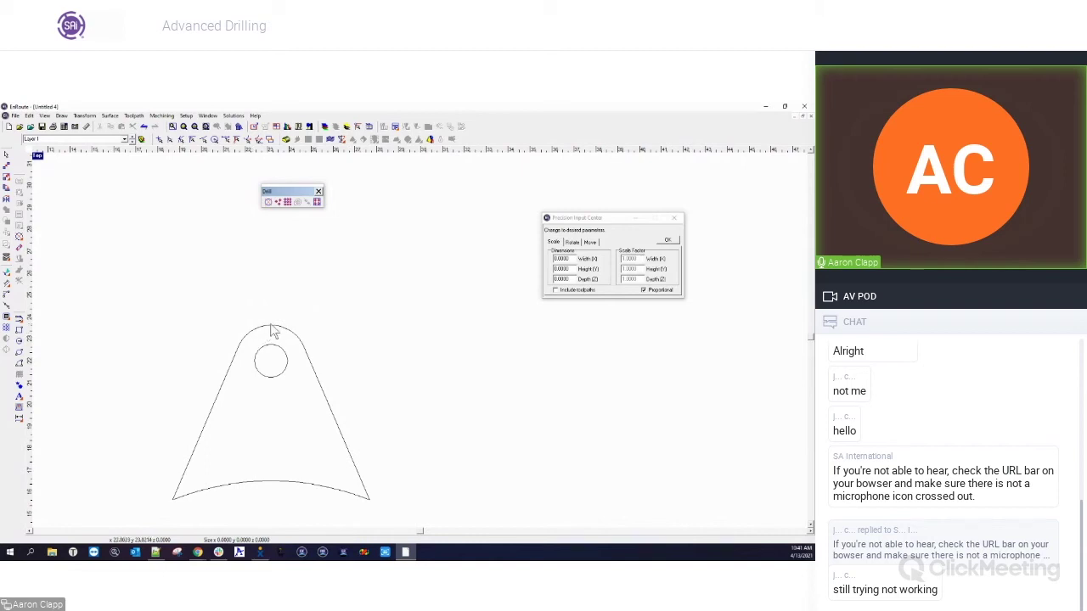
Select the lift-lug outline, leaving the Drill Contour settings unchanged
{"action": "left_click", "coordinate": [223, 495]}
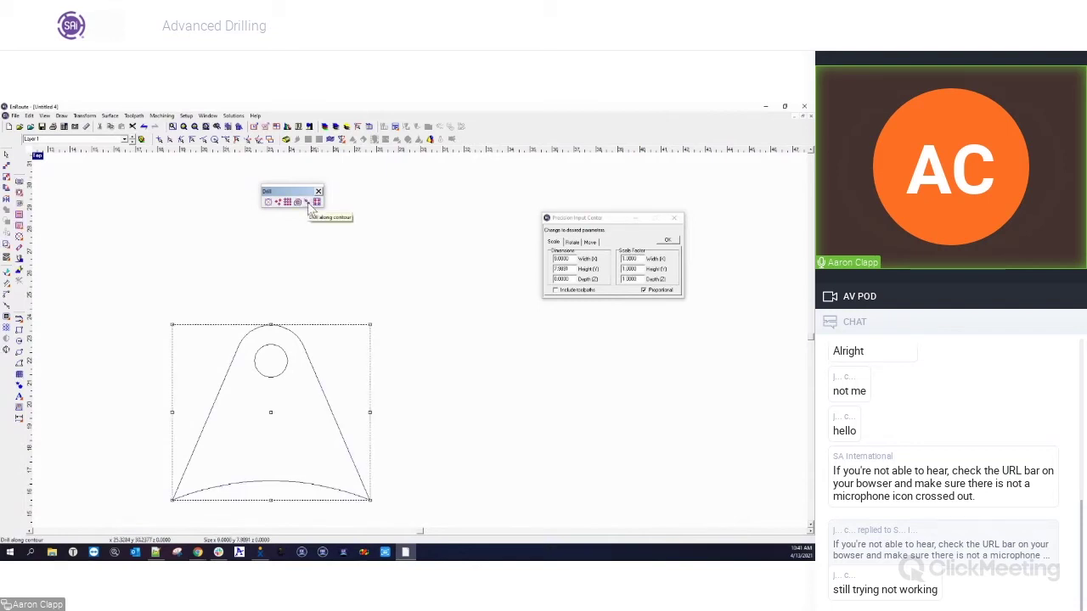
{"action": "left_click", "coordinate": [308, 202]}
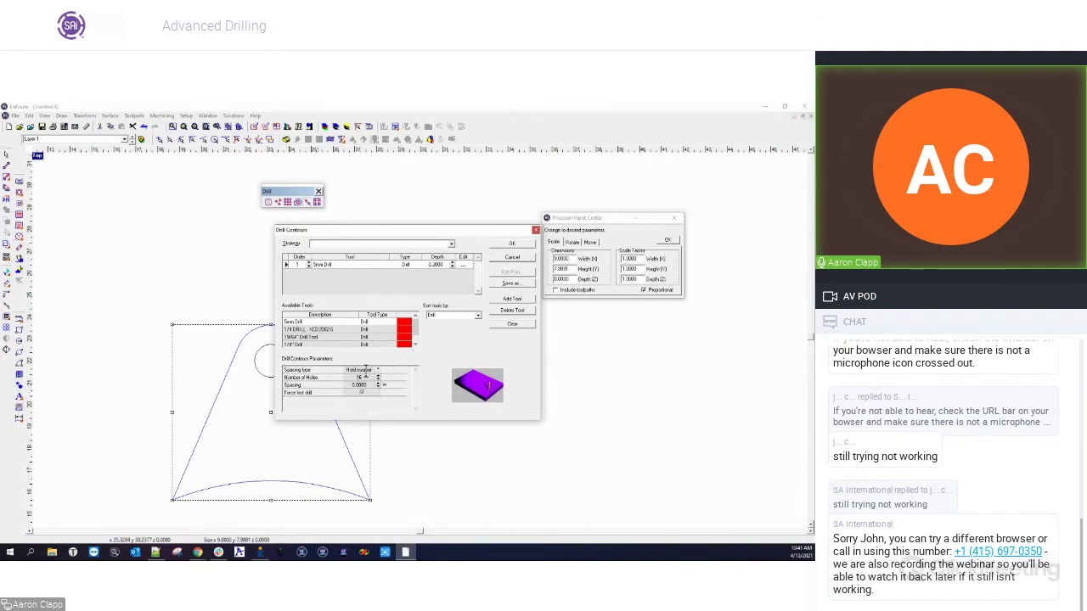
{"action": "left_click", "coordinate": [512, 258]}
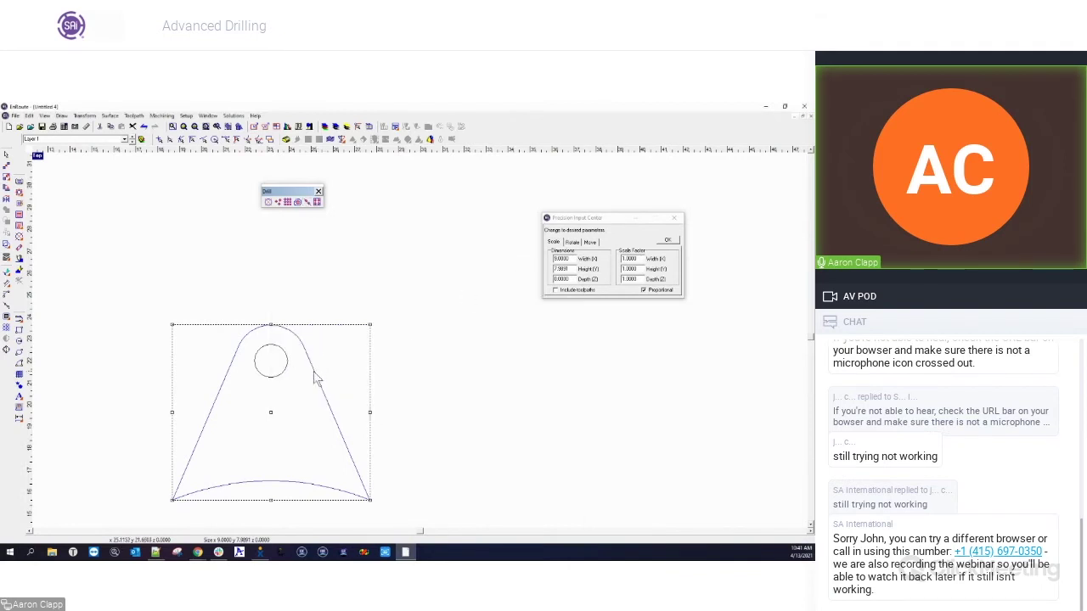
{"action": "left_click", "coordinate": [411, 387]}
{"action": "left_click", "coordinate": [327, 409]}
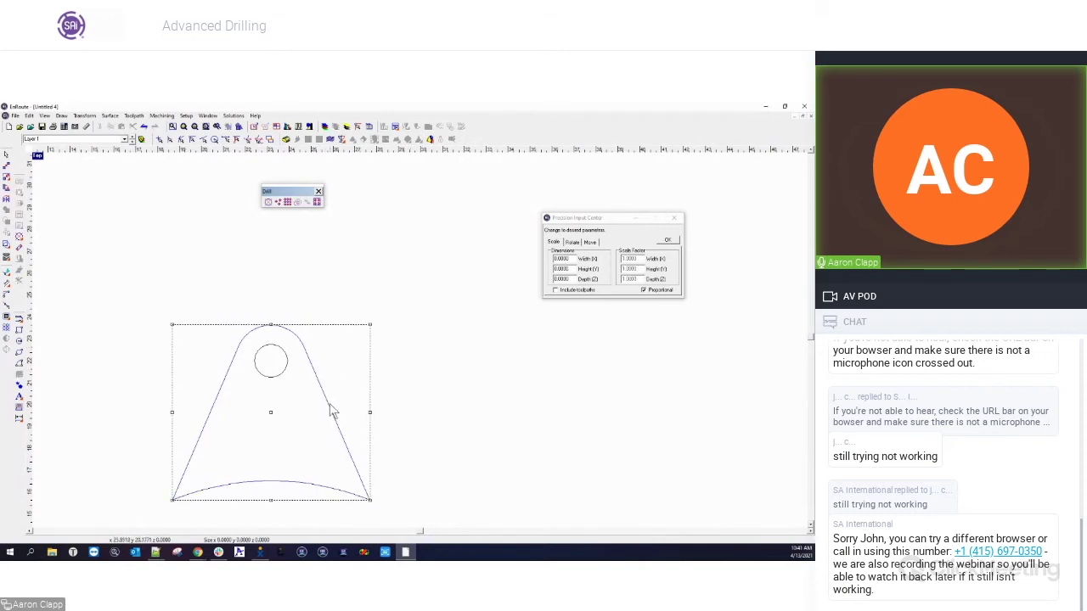
Offset the outline inward by 0.25 with square corners
{"action": "left_click", "coordinate": [7, 319]}
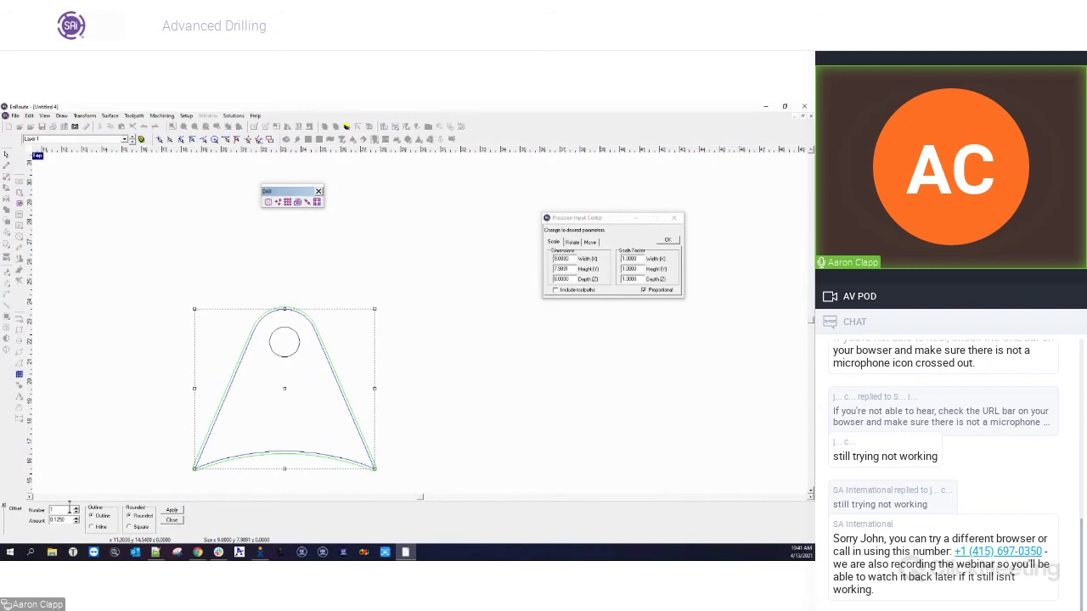
{"action": "left_click", "coordinate": [93, 527]}
{"action": "left_click", "coordinate": [132, 527]}
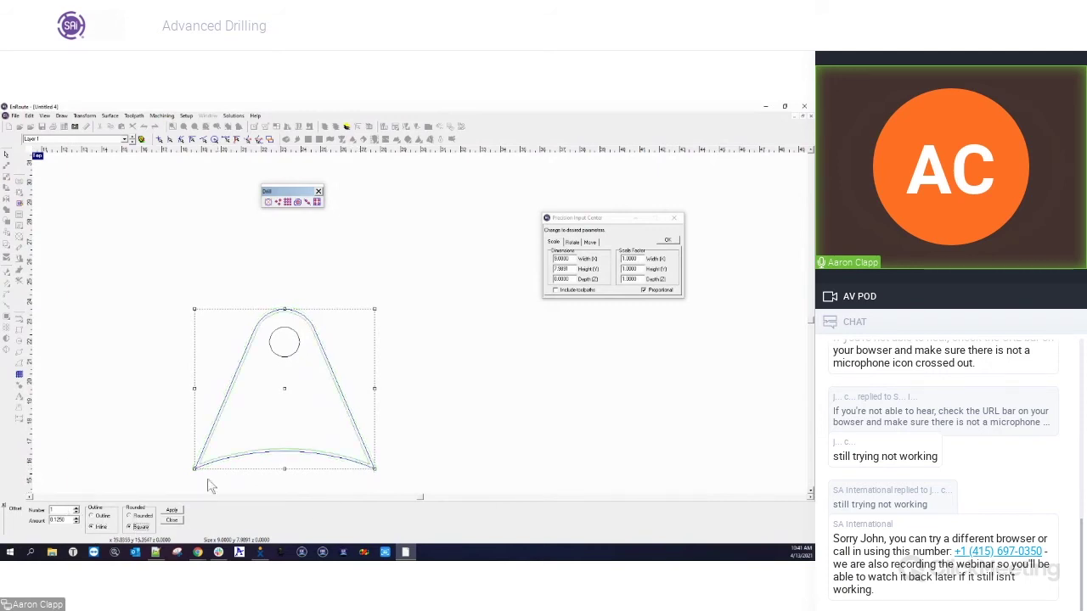
{"action": "left_click_drag", "start_coordinate": [63, 520], "coordinate": [49, 520]}
{"action": "type", "text": "0.25"}
{"action": "key", "text": "Tab"}
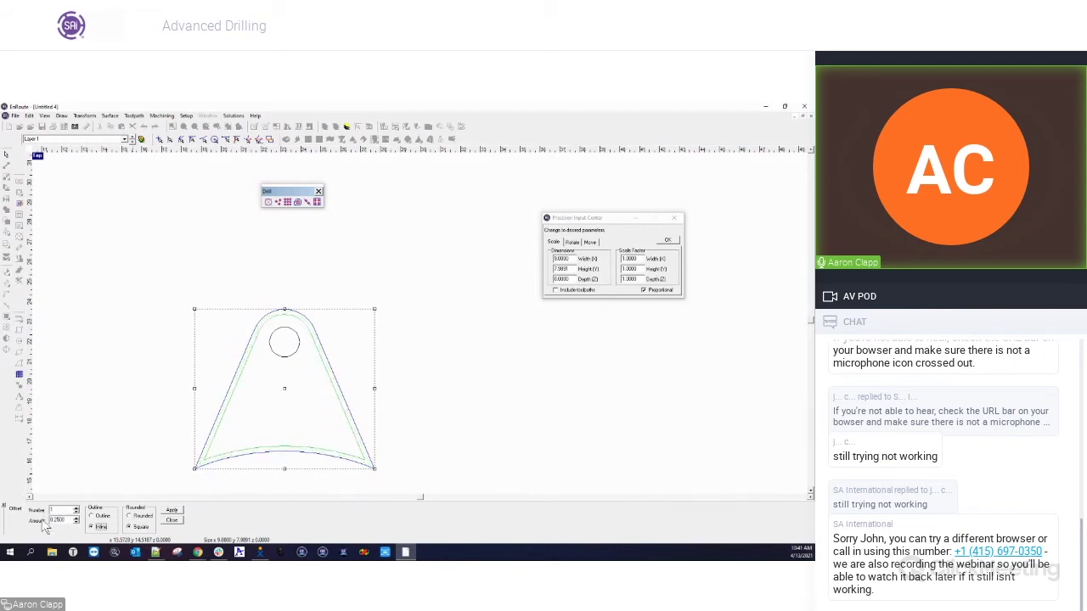
{"action": "left_click", "coordinate": [172, 512]}
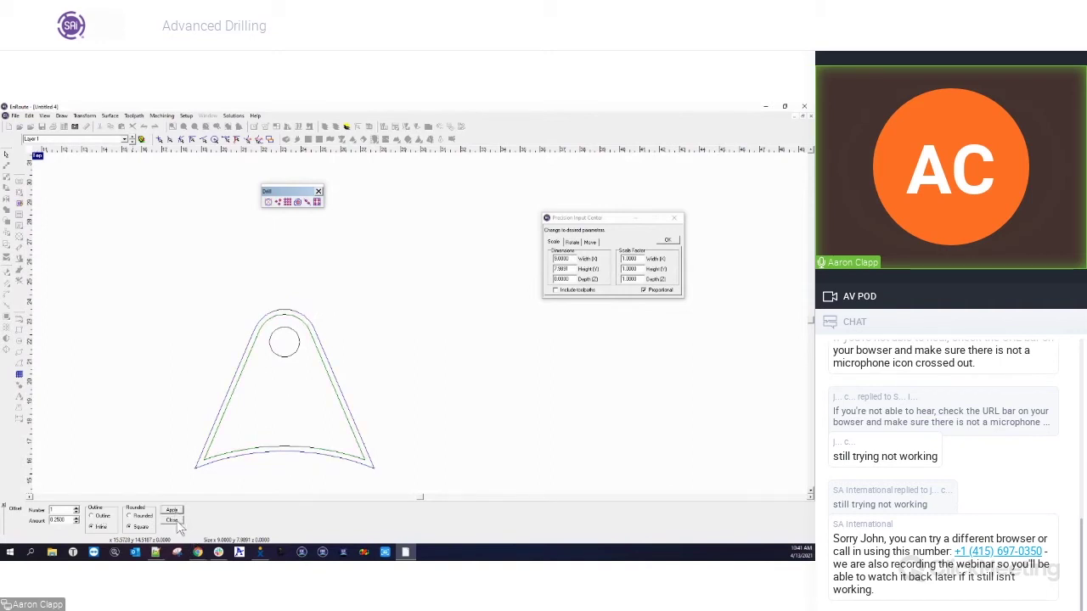
{"action": "left_click", "coordinate": [173, 520]}
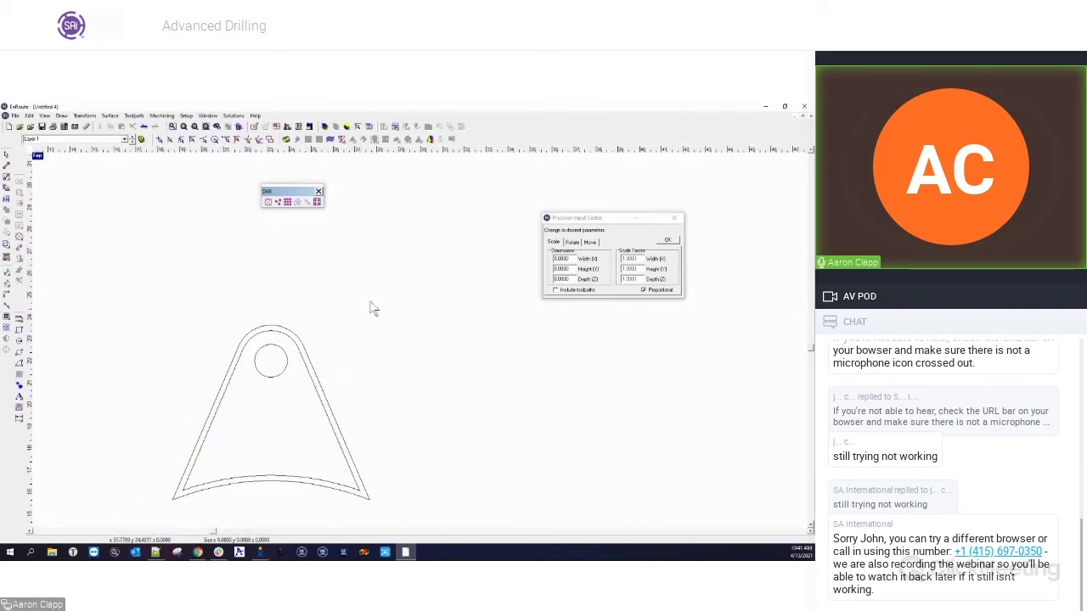
{"action": "left_click", "coordinate": [299, 350]}
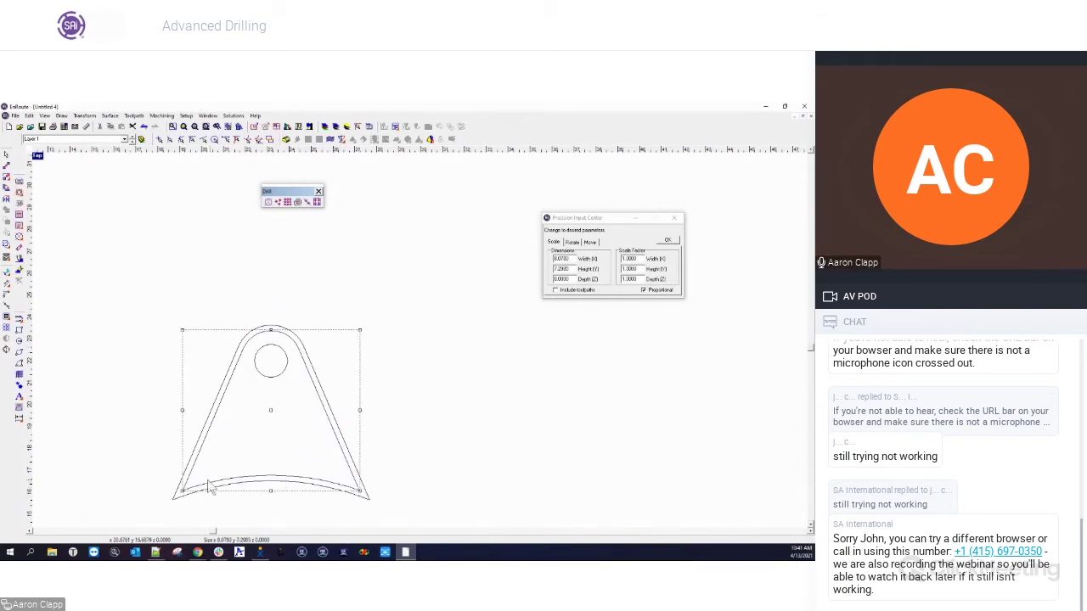
Drill along the inner contour using Hold number spacing with 16 holes
{"action": "left_click", "coordinate": [307, 203]}
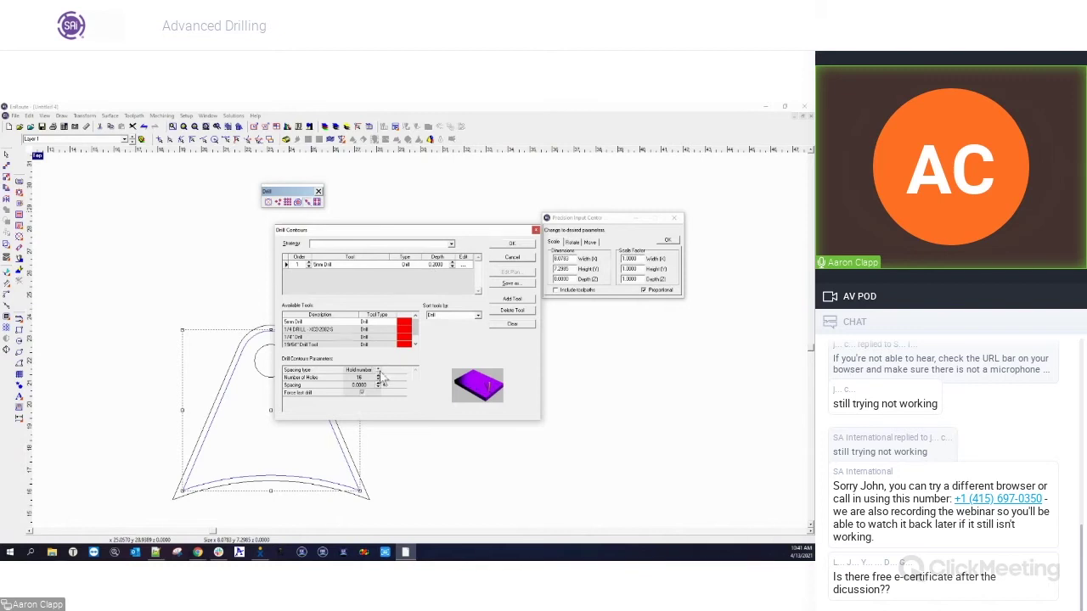
{"action": "left_click", "coordinate": [379, 371]}
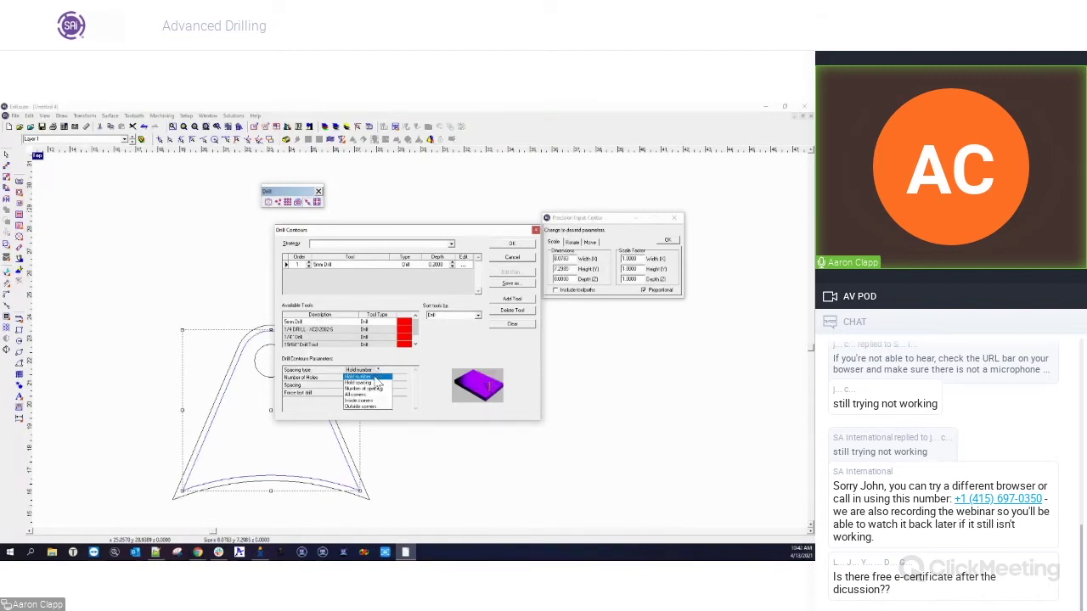
{"action": "left_click", "coordinate": [398, 371]}
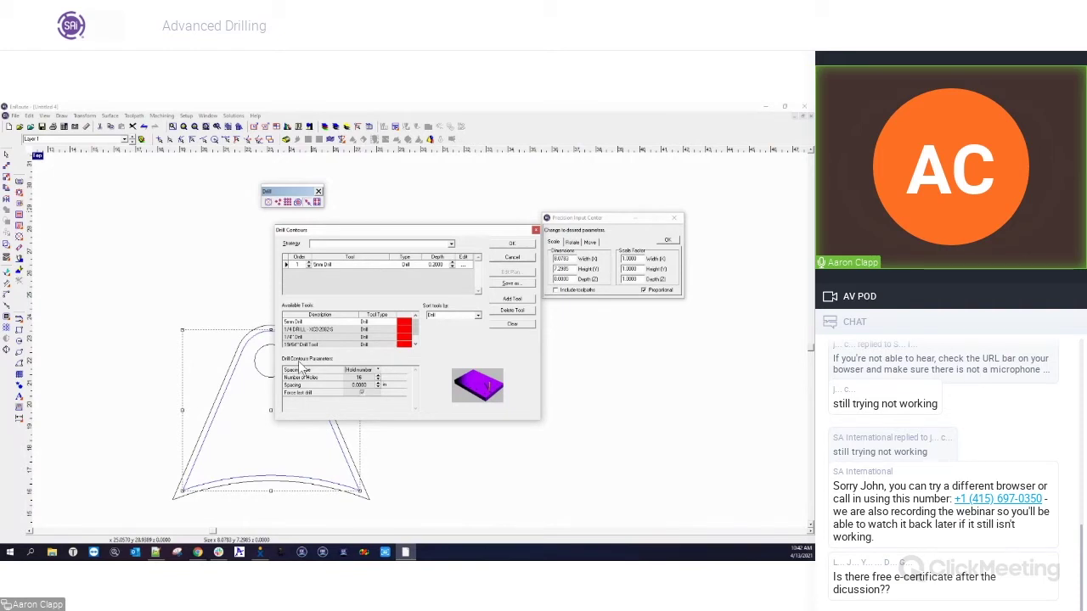
{"action": "left_click", "coordinate": [374, 371]}
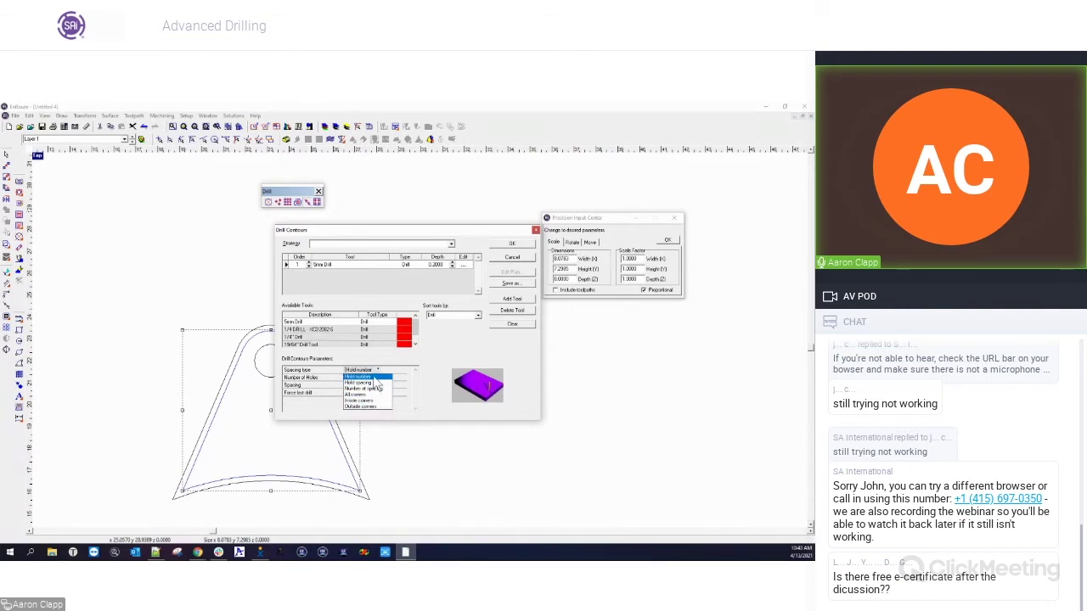
{"action": "left_click", "coordinate": [374, 377]}
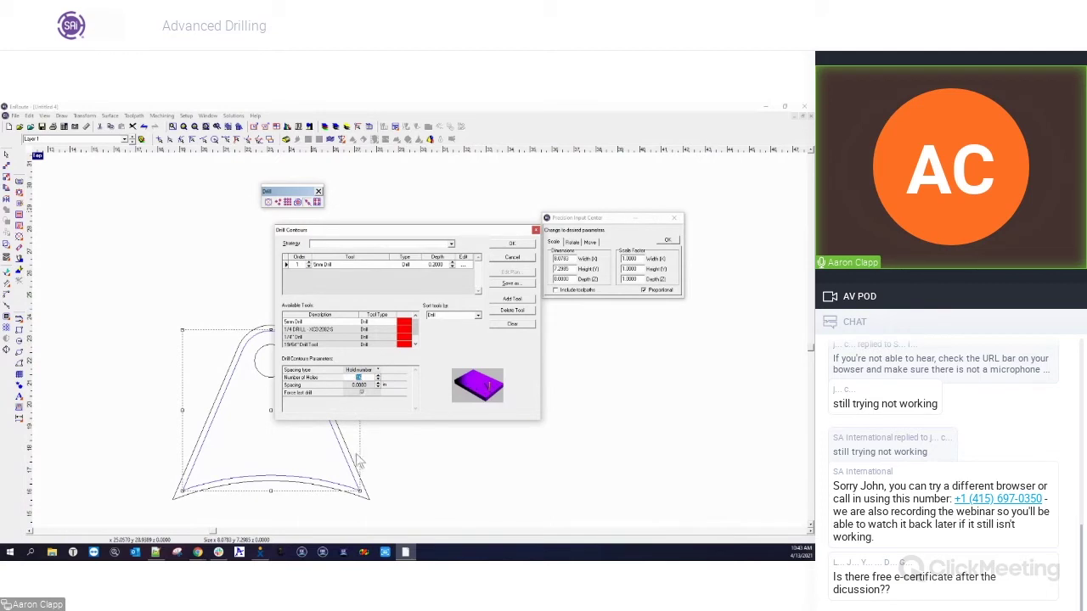
{"action": "type", "text": "16"}
{"action": "double_click", "coordinate": [360, 386]}
{"action": "left_click", "coordinate": [512, 246]}
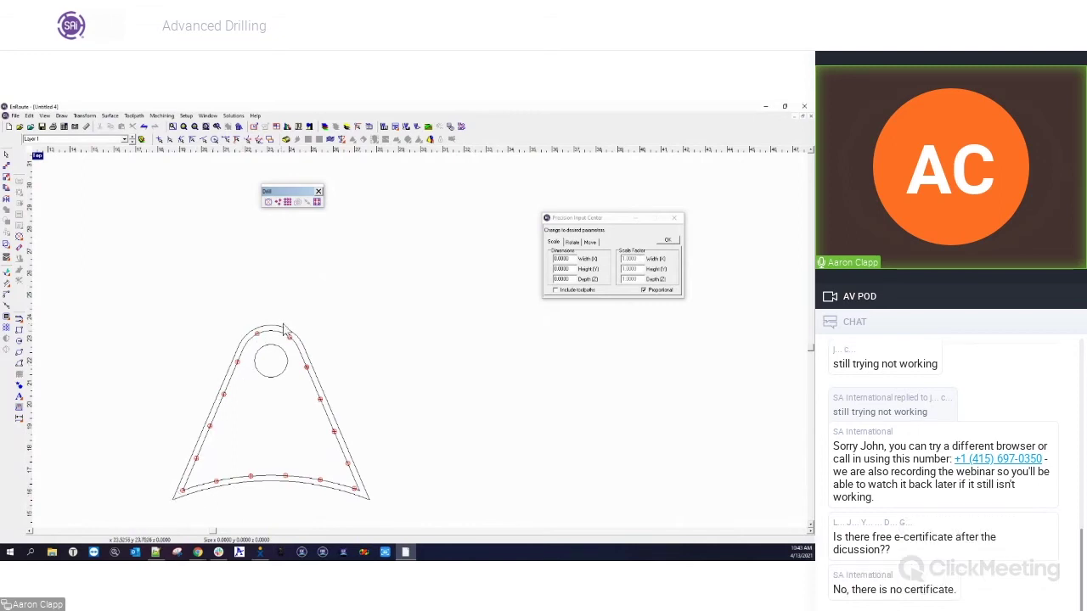
Select both outlines of the part and remove the previous drill points
{"action": "right_click", "coordinate": [321, 483]}
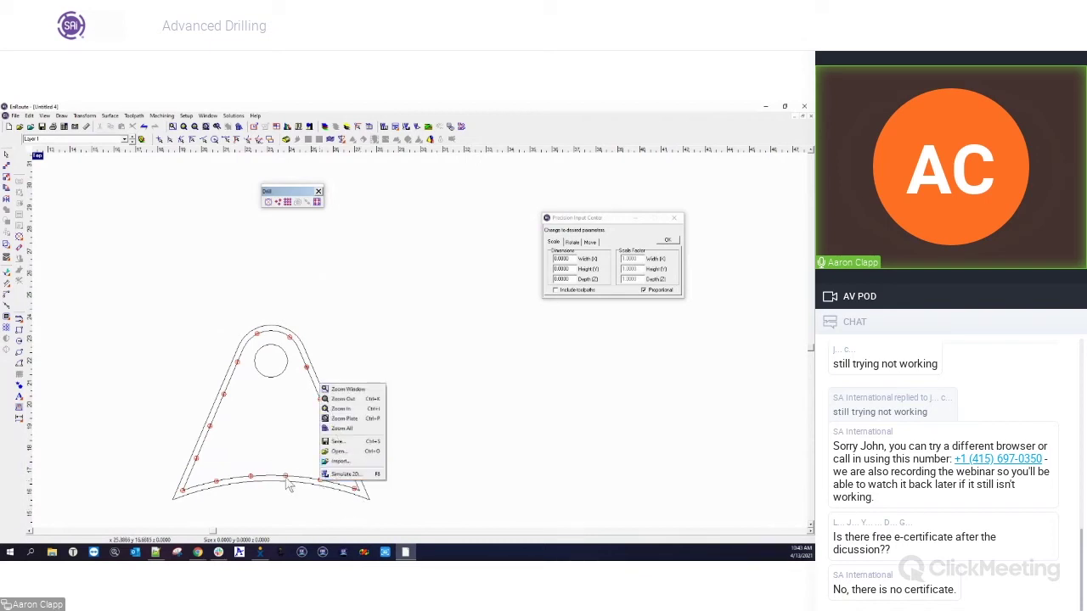
{"action": "left_click", "coordinate": [289, 481]}
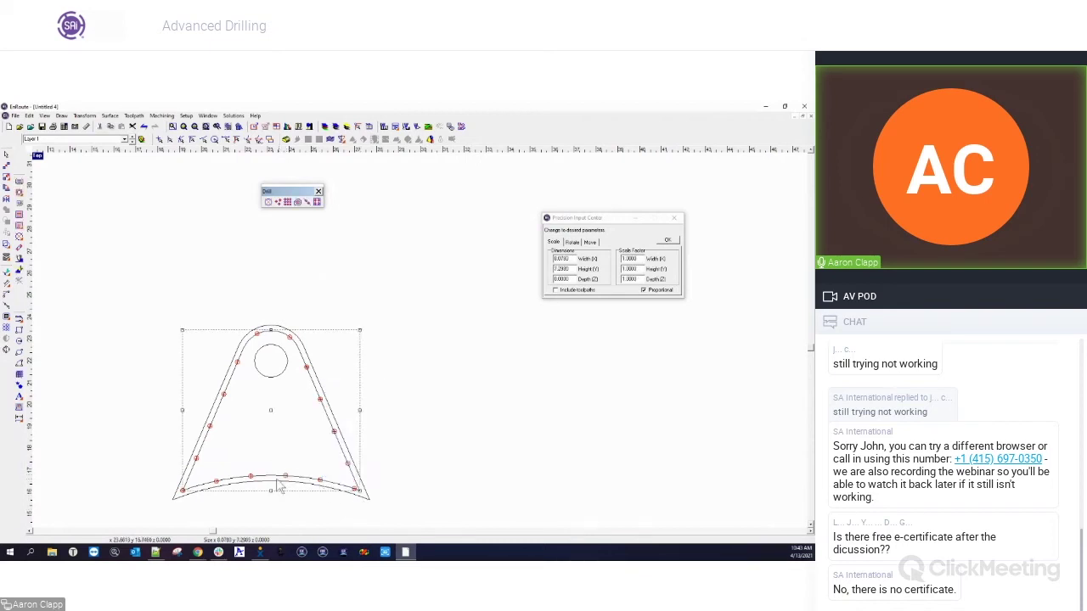
{"action": "left_click_drag", "start_coordinate": [156, 304], "coordinate": [430, 512]}
{"action": "left_click", "coordinate": [13, 282]}
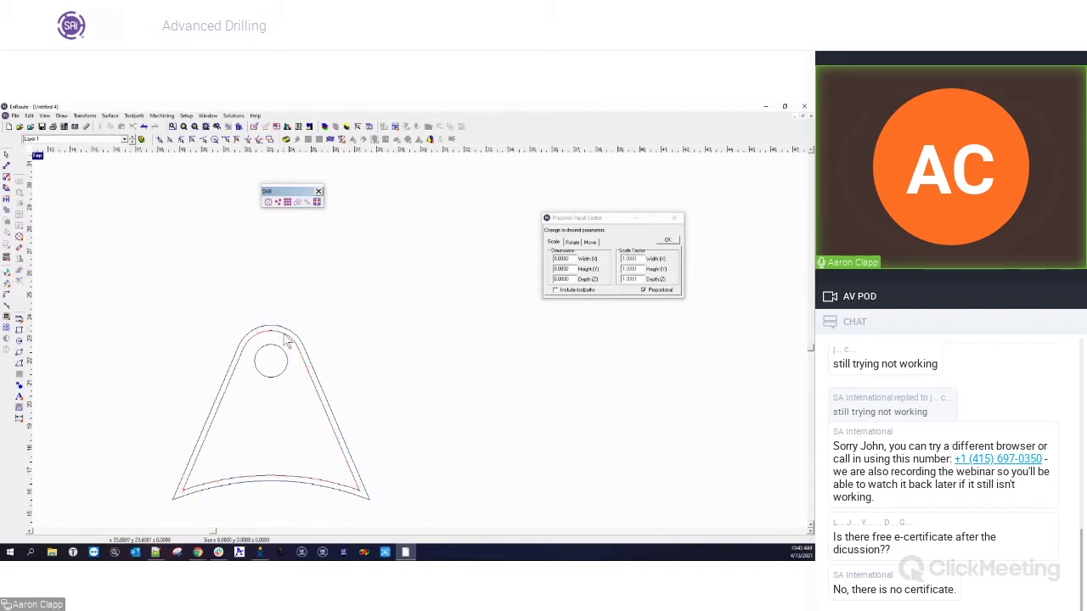
Drill along the inner contour using Hold spacing at 4.5
{"action": "left_click", "coordinate": [307, 203]}
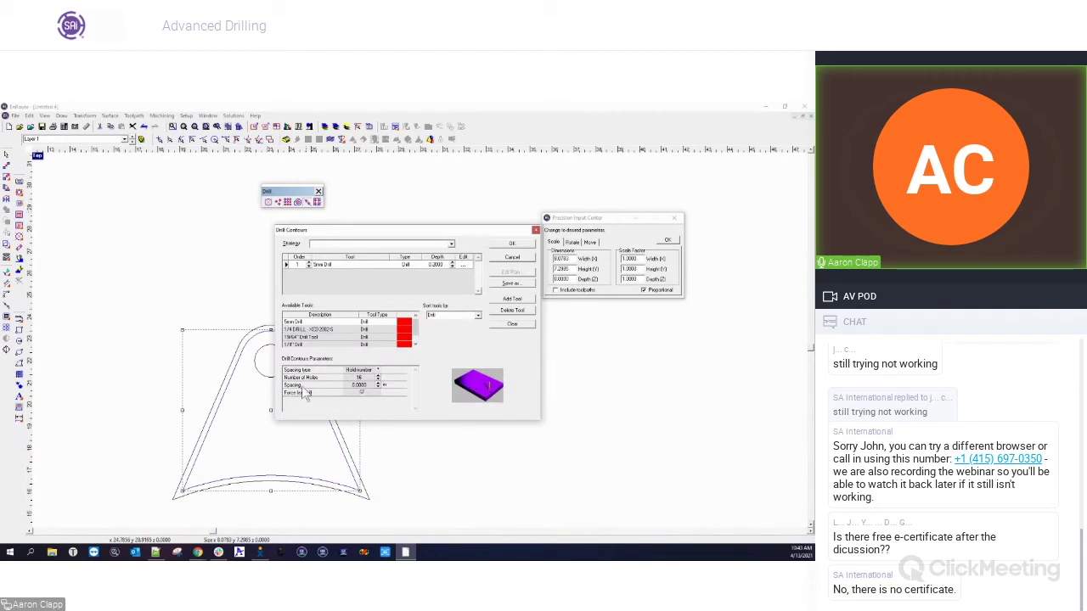
{"action": "left_click", "coordinate": [370, 370]}
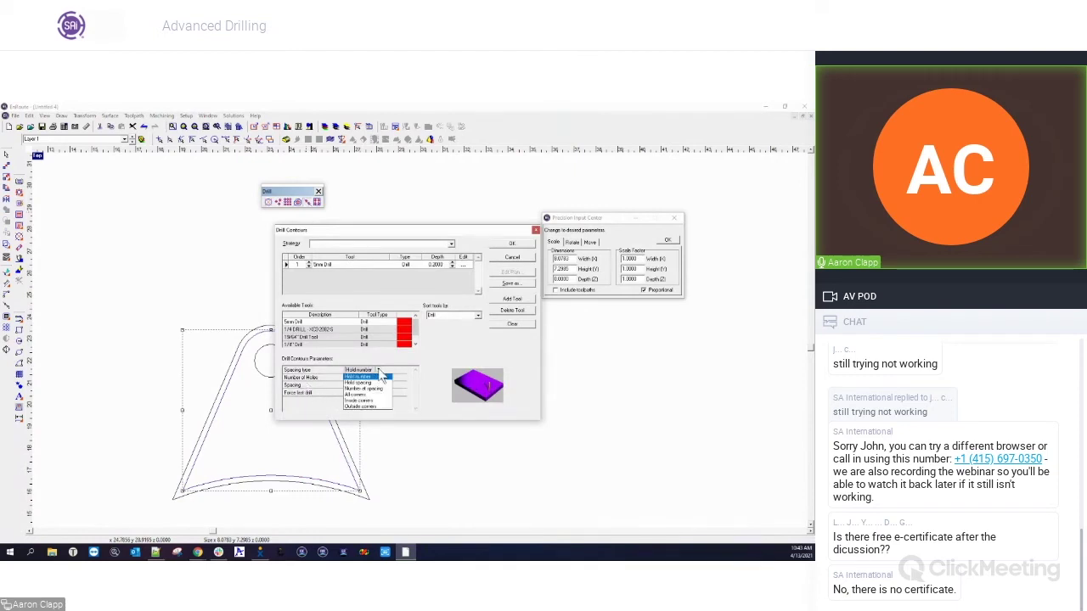
{"action": "left_click", "coordinate": [366, 383]}
{"action": "double_click", "coordinate": [348, 387]}
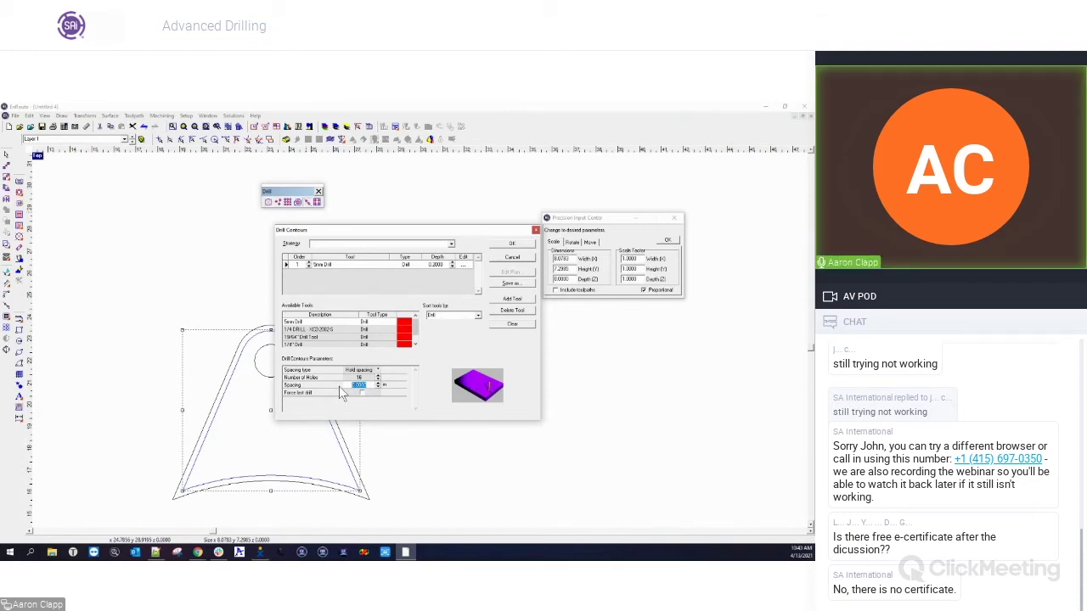
{"action": "type", "text": "4.5"}
{"action": "key", "text": "Tab"}
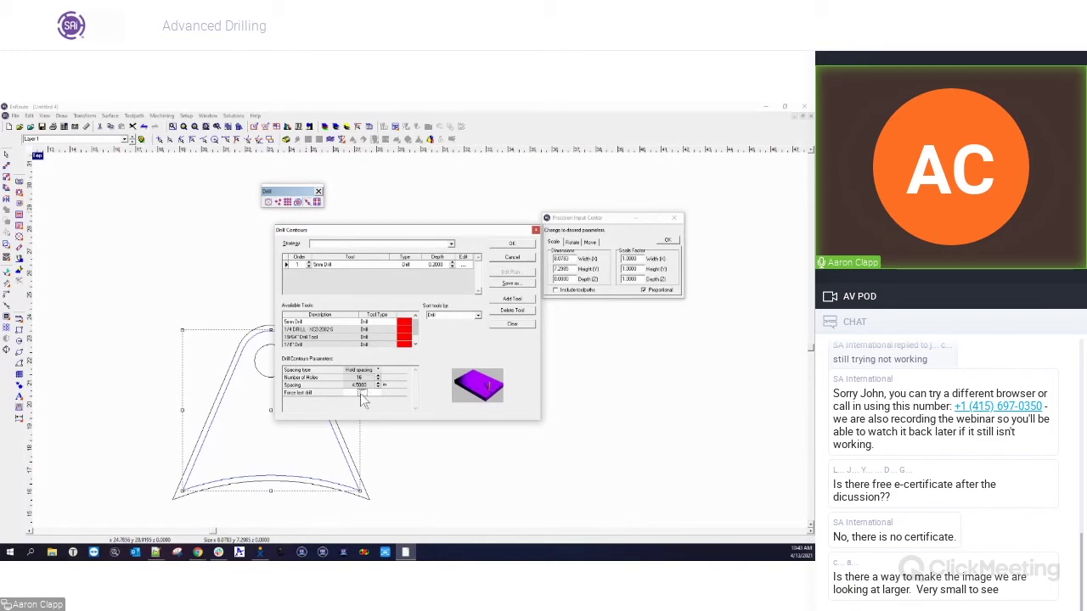
{"action": "left_click", "coordinate": [512, 245]}
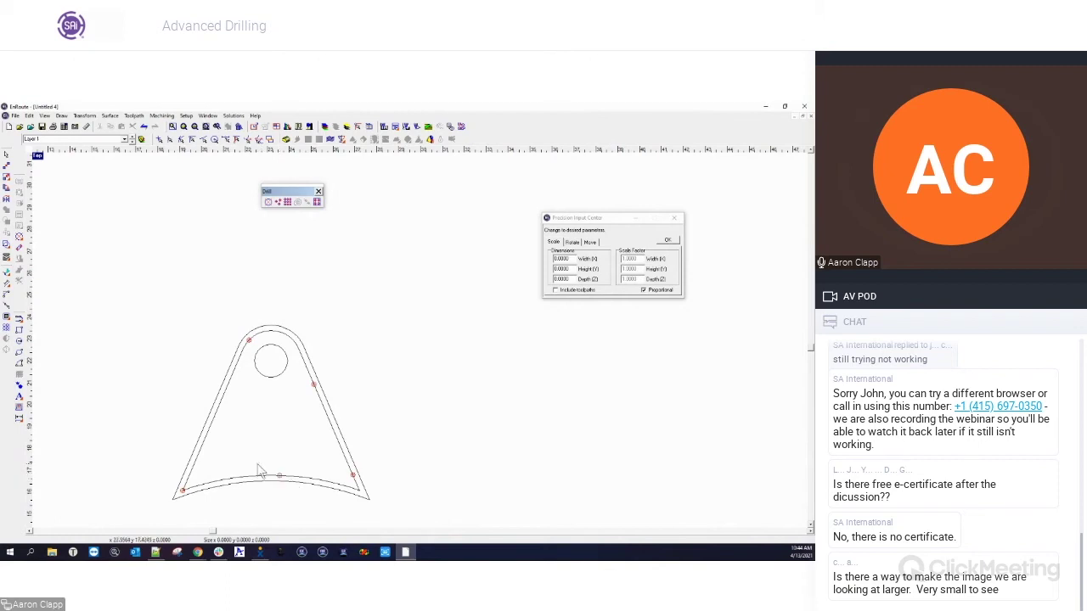
Regenerate the inner-contour drill points with Force last drill enabled
{"action": "right_click", "coordinate": [251, 348]}
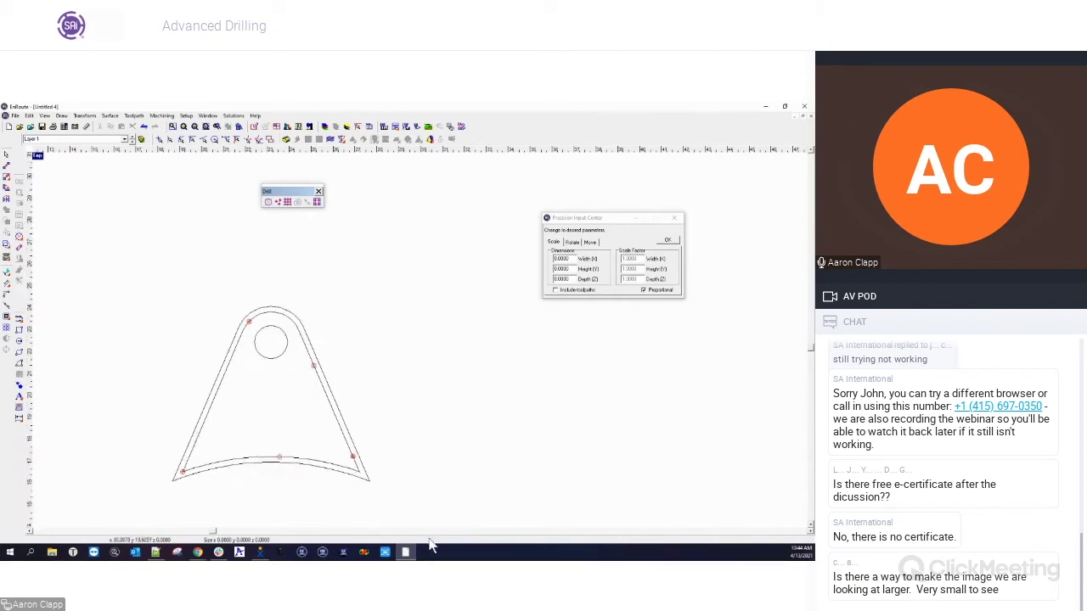
{"action": "left_click", "coordinate": [20, 289]}
{"action": "left_click", "coordinate": [228, 336]}
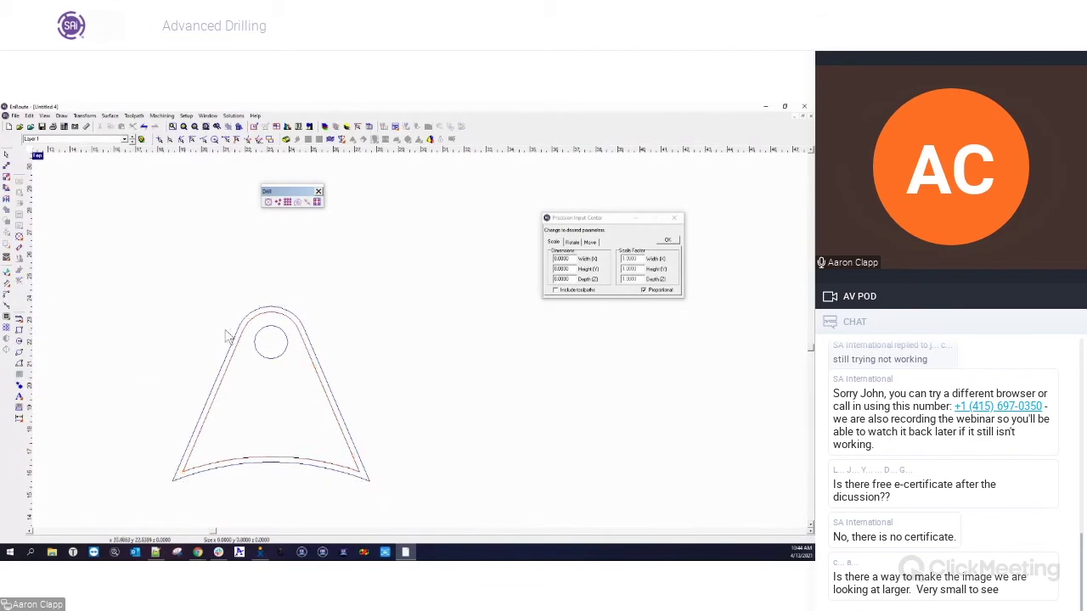
{"action": "left_click", "coordinate": [246, 329]}
{"action": "left_click", "coordinate": [307, 202]}
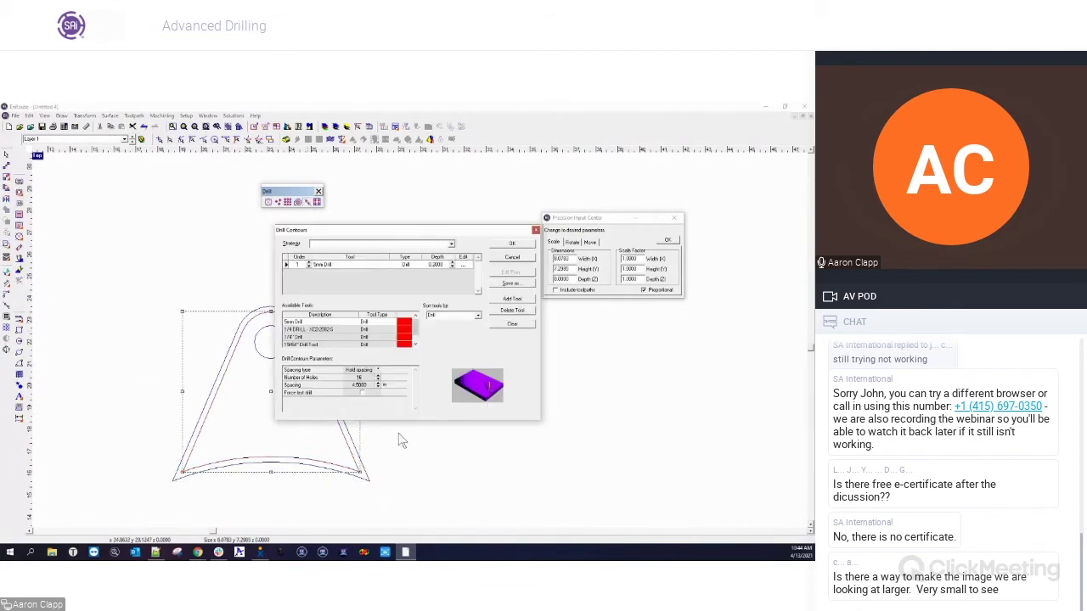
{"action": "left_click", "coordinate": [362, 393]}
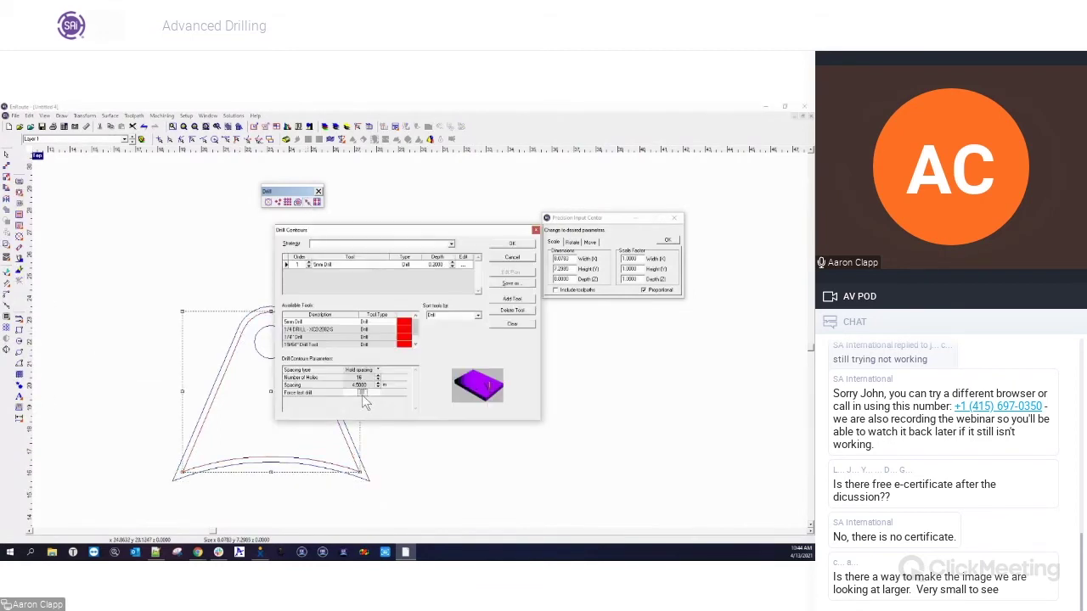
{"action": "left_click", "coordinate": [512, 244]}
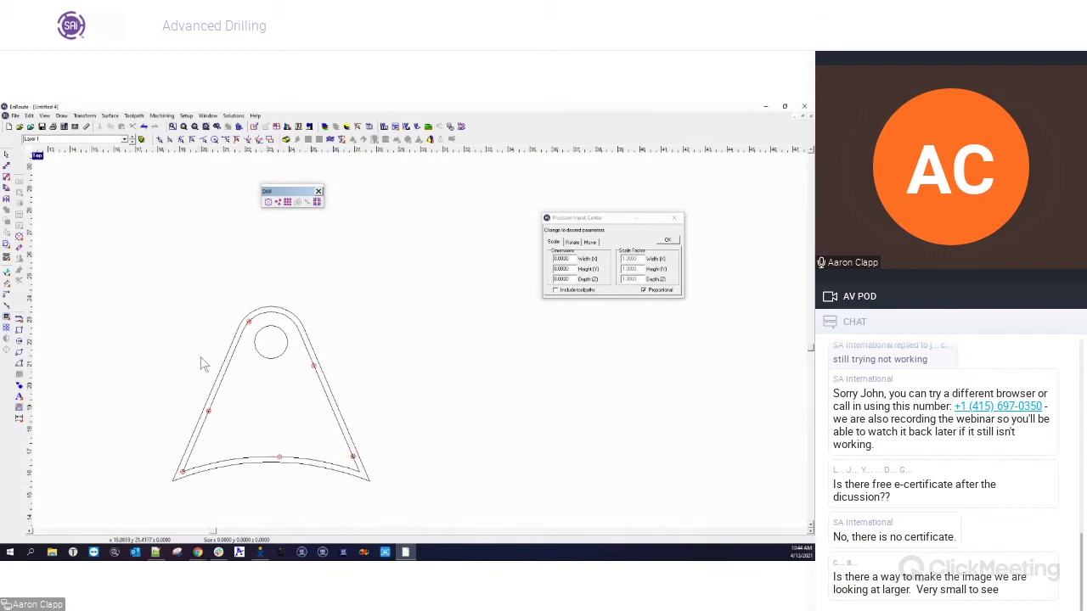
Reopen Drill Contour on the inner contour, toggle Force last drill, and close without applying
{"action": "left_click_drag", "start_coordinate": [114, 287], "coordinate": [423, 513]}
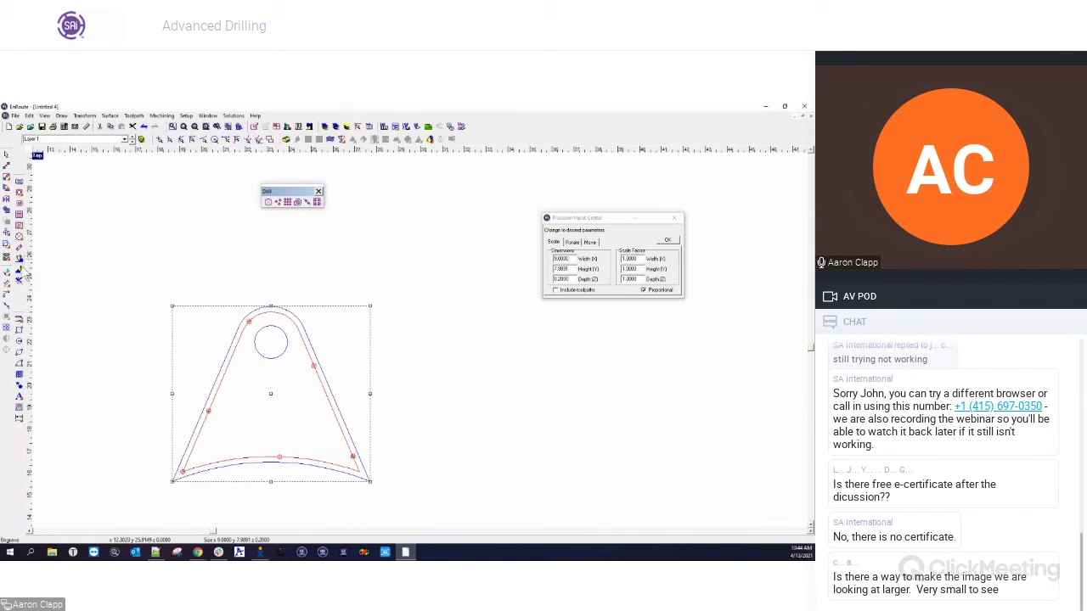
{"action": "left_click", "coordinate": [291, 327]}
{"action": "left_click", "coordinate": [291, 327]}
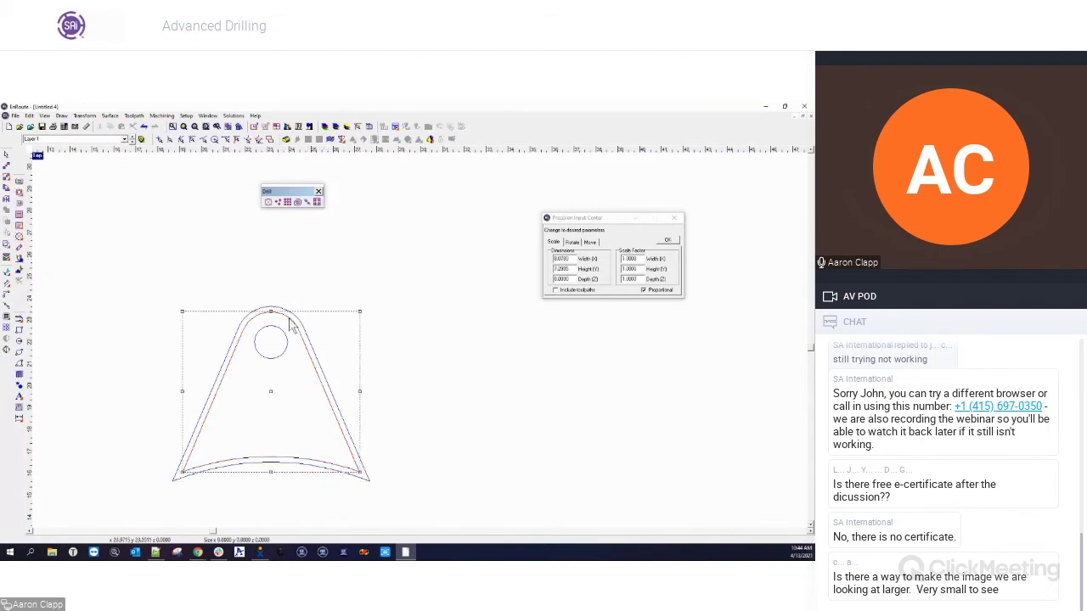
{"action": "left_click", "coordinate": [305, 202]}
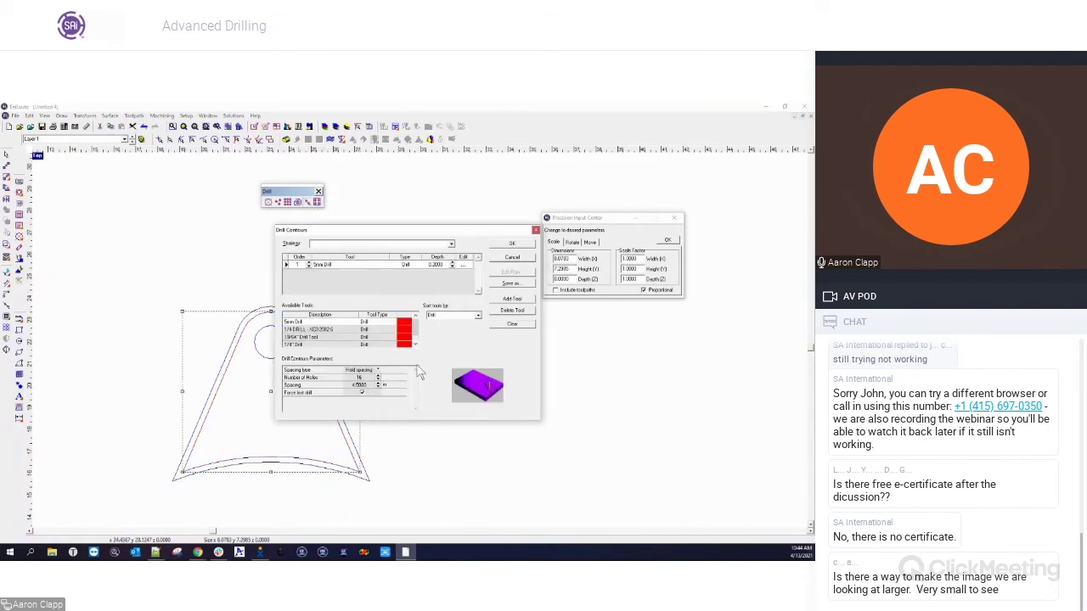
{"action": "left_click", "coordinate": [379, 371]}
{"action": "left_click", "coordinate": [361, 393]}
{"action": "left_click", "coordinate": [536, 231]}
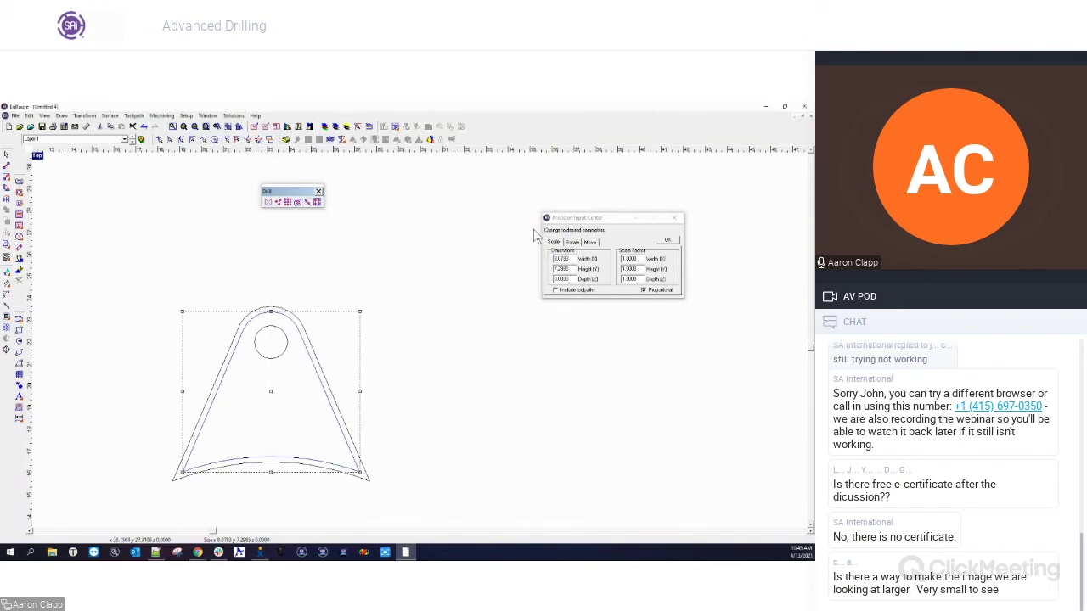
In Drill Array, replace the default tools with the 5mm Drill at 0.25 depth
{"action": "left_click", "coordinate": [289, 204]}
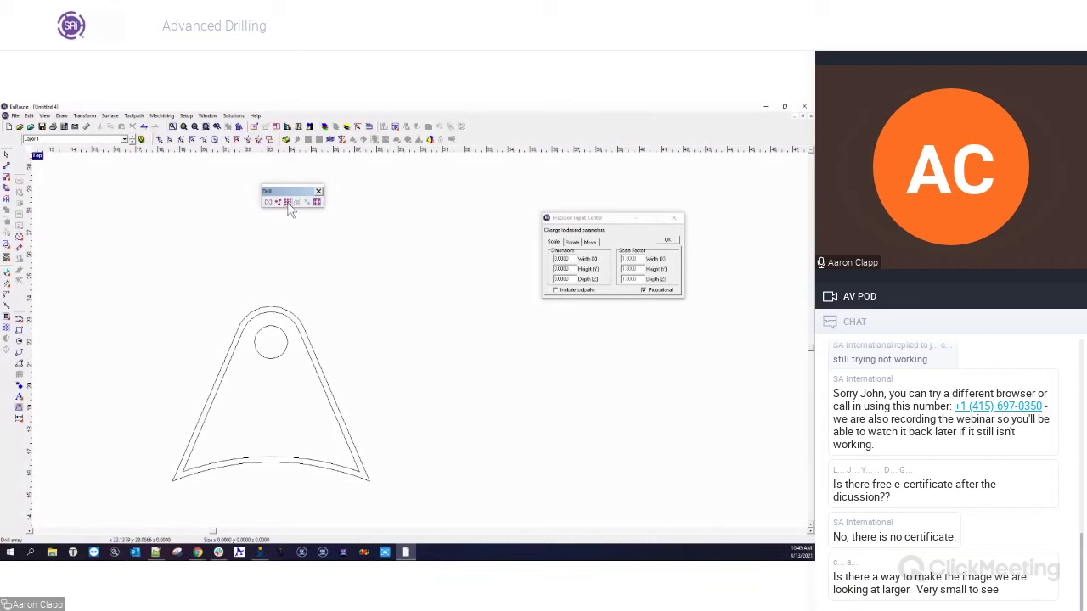
{"action": "left_click", "coordinate": [287, 205]}
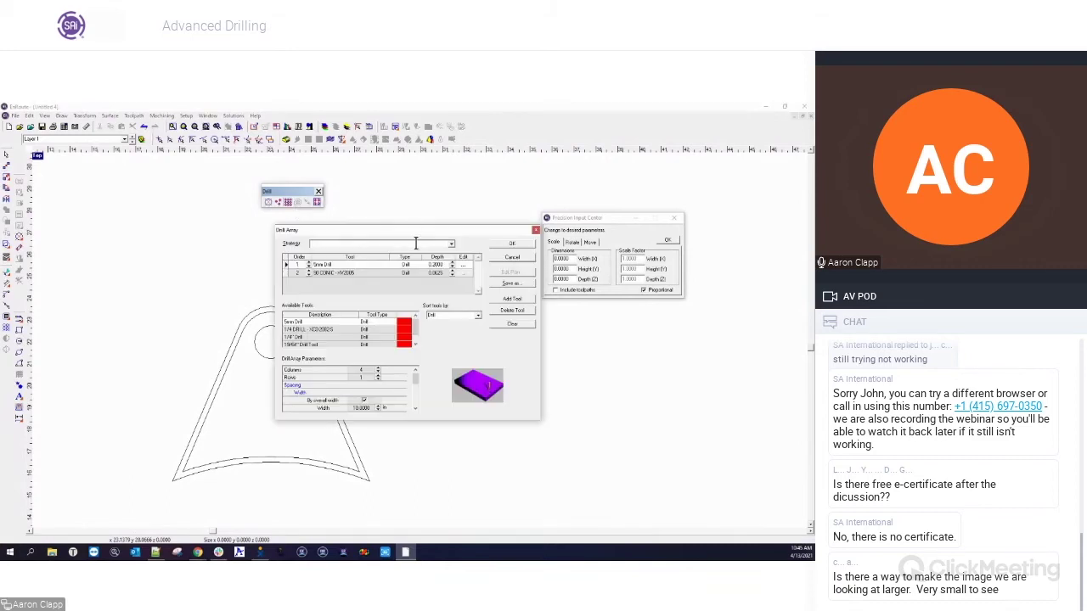
{"action": "left_click", "coordinate": [513, 324]}
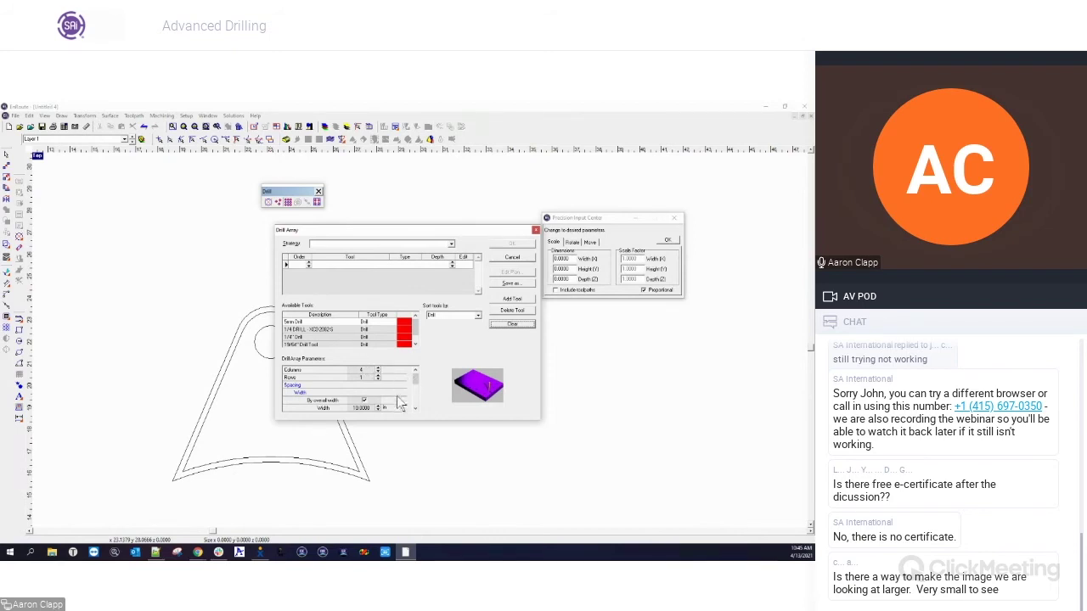
{"action": "scroll", "coordinate": [416, 409], "scroll_direction": "down", "scroll_amount": 3}
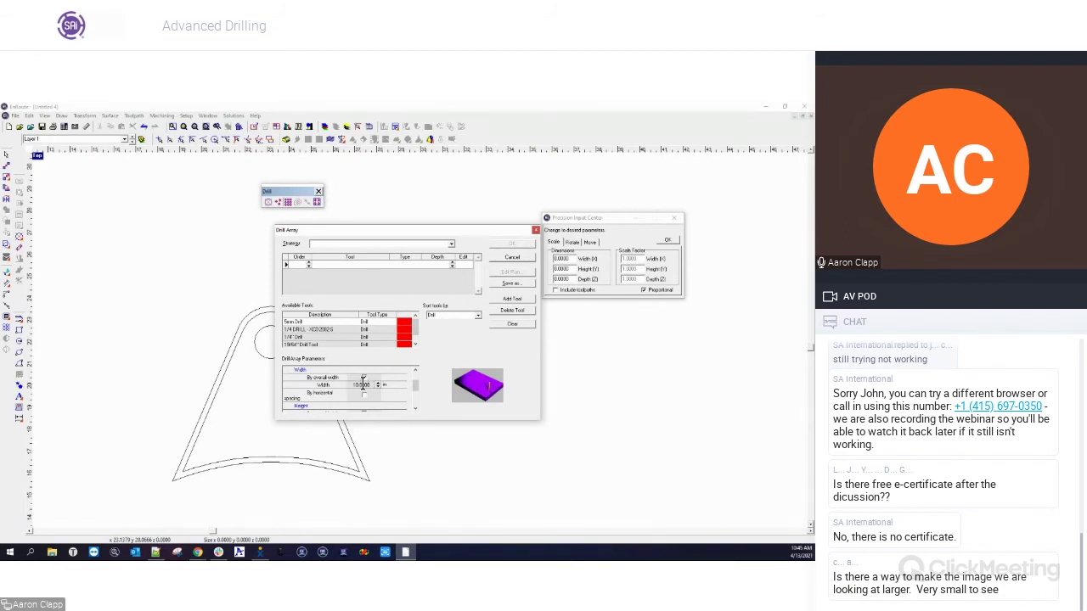
{"action": "double_click", "coordinate": [302, 323]}
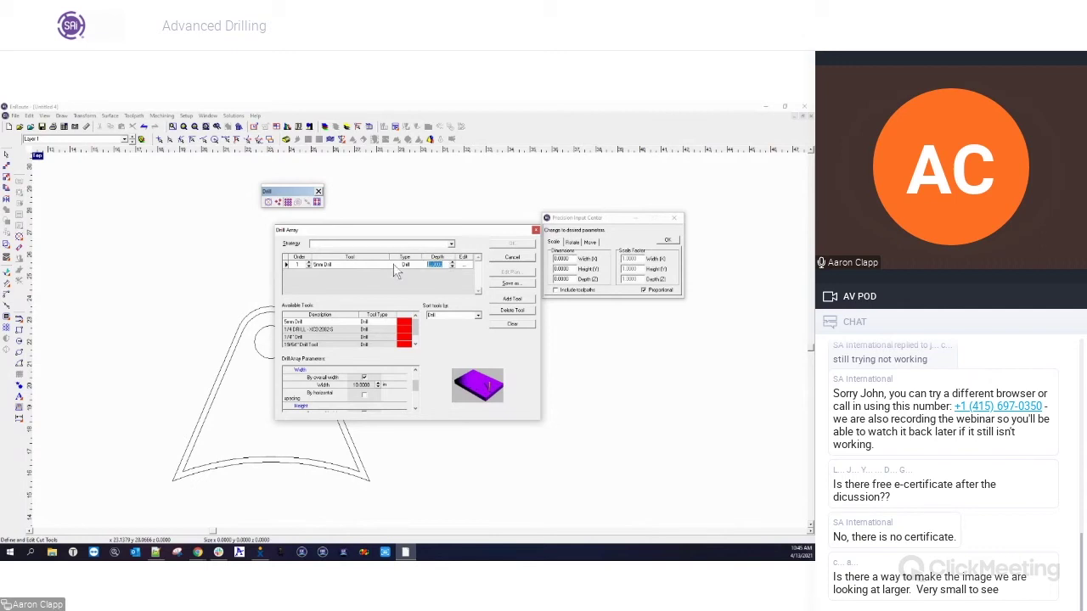
{"action": "type", "text": ".25"}
Adjust the array values, set positioning to By graphic, and confirm
{"action": "double_click", "coordinate": [369, 384]}
{"action": "left_click", "coordinate": [415, 371]}
{"action": "left_click", "coordinate": [416, 370]}
{"action": "left_click", "coordinate": [416, 371]}
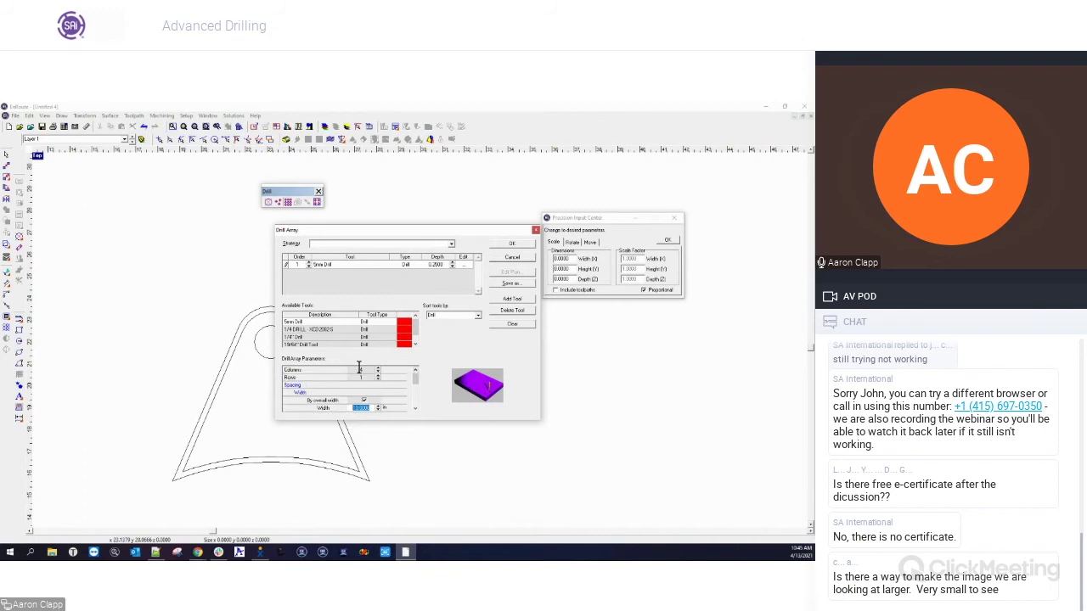
{"action": "left_click_drag", "start_coordinate": [418, 384], "coordinate": [419, 393]}
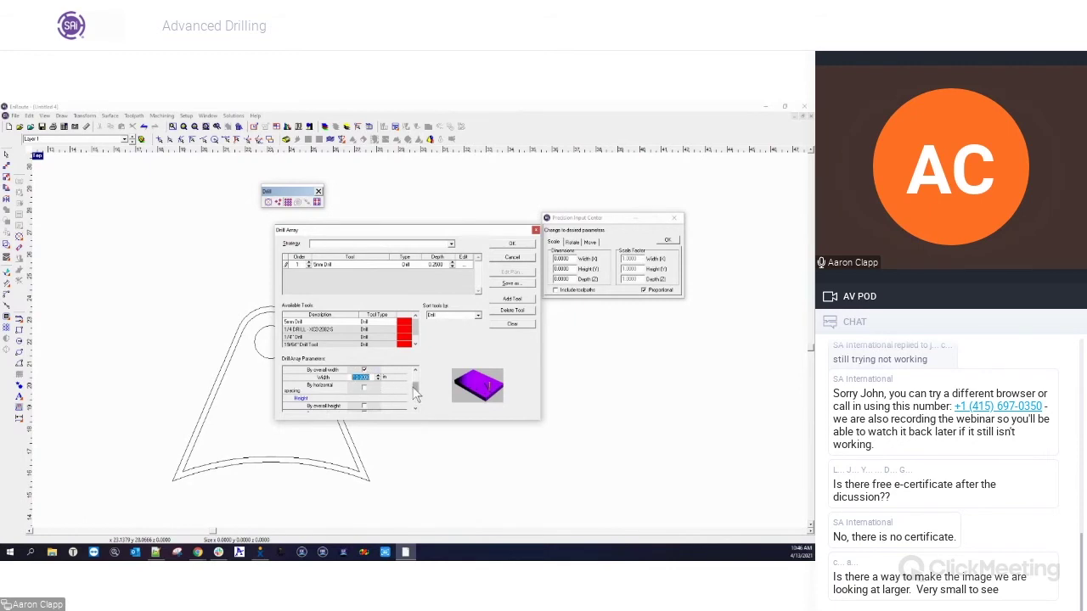
{"action": "scroll", "coordinate": [416, 395], "scroll_direction": "down", "scroll_amount": 3}
{"action": "left_click", "coordinate": [364, 407]}
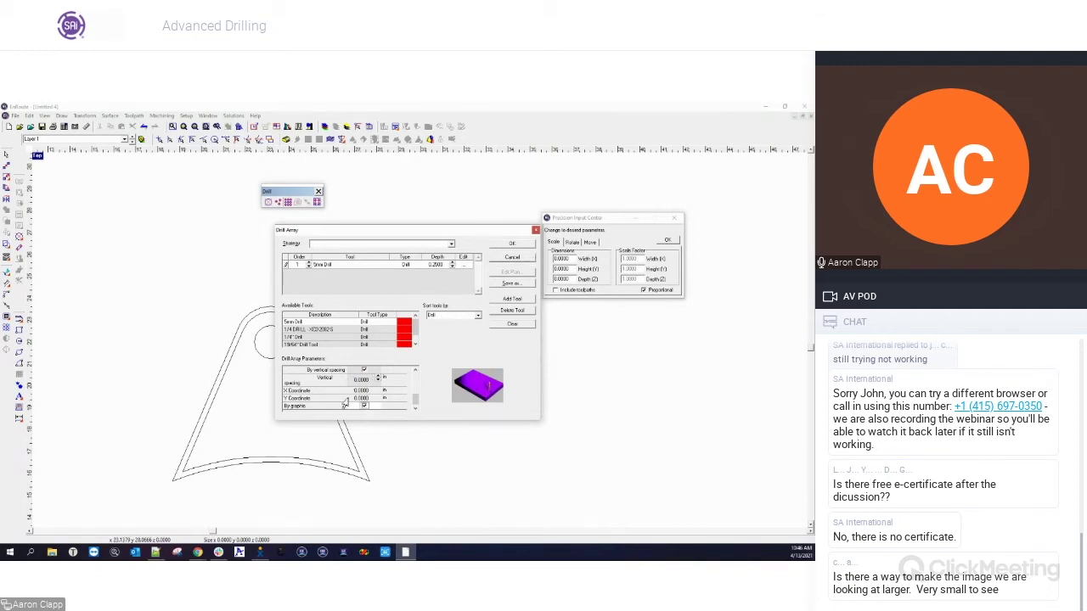
{"action": "left_click", "coordinate": [512, 243]}
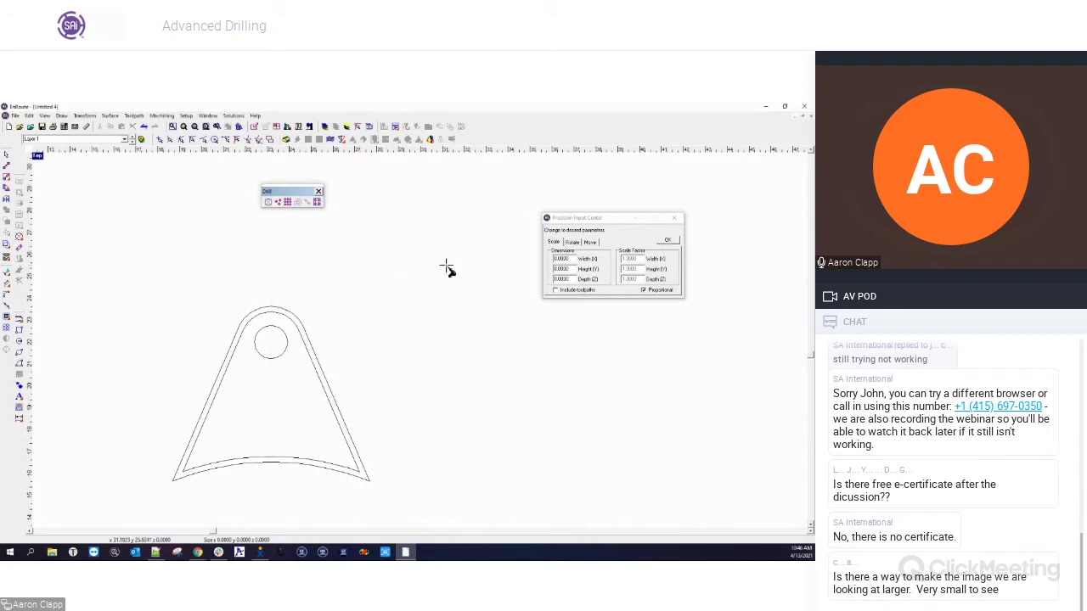
Place four drill points in a horizontal row above the lift-lug
{"action": "left_click", "coordinate": [413, 281]}
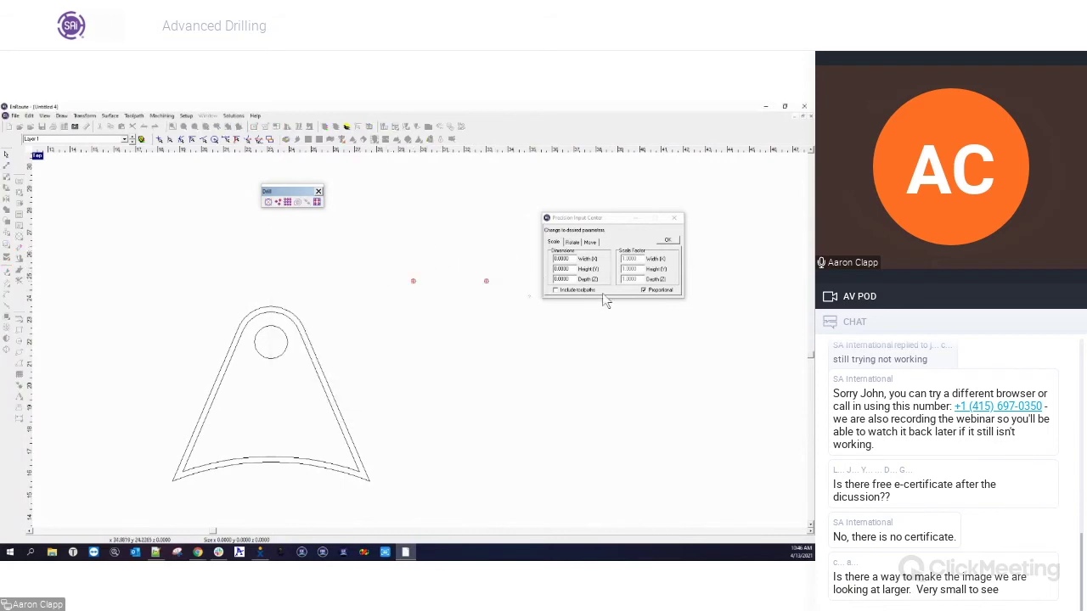
{"action": "left_click_drag", "start_coordinate": [617, 218], "coordinate": [679, 179]}
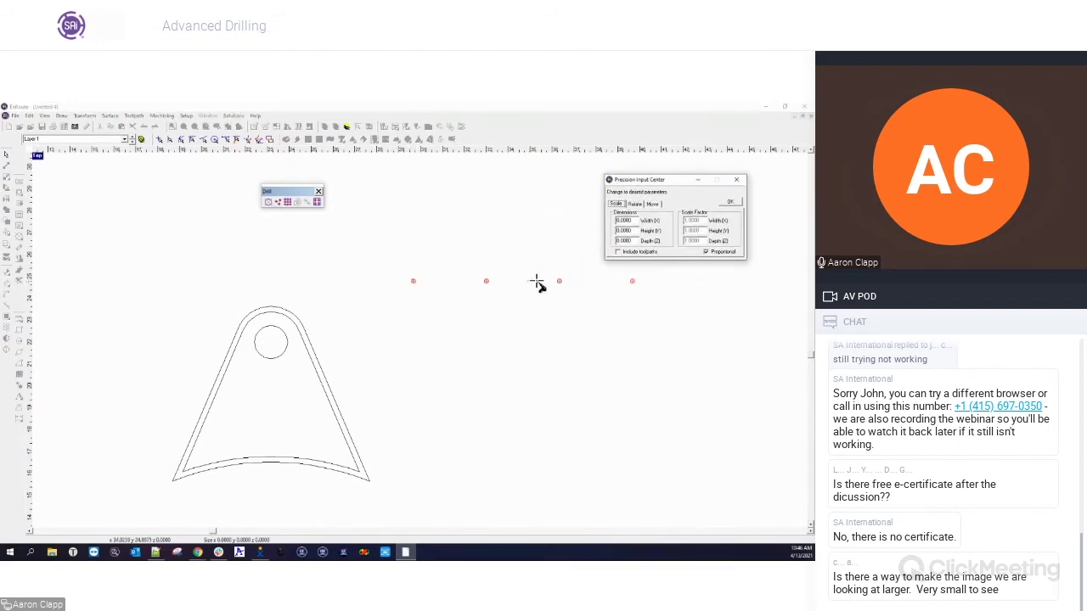
{"action": "left_click", "coordinate": [631, 278]}
{"action": "right_click", "coordinate": [548, 289]}
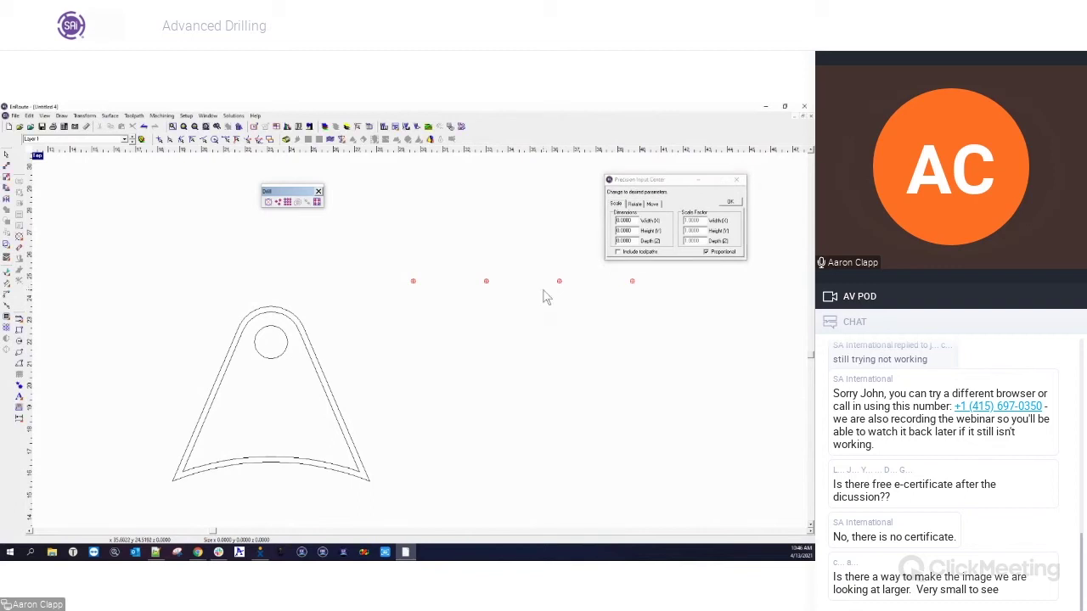
{"action": "left_click", "coordinate": [487, 284]}
Edit the drill toolpath to use a horizontal spacing of 1.25
{"action": "right_click", "coordinate": [487, 284]}
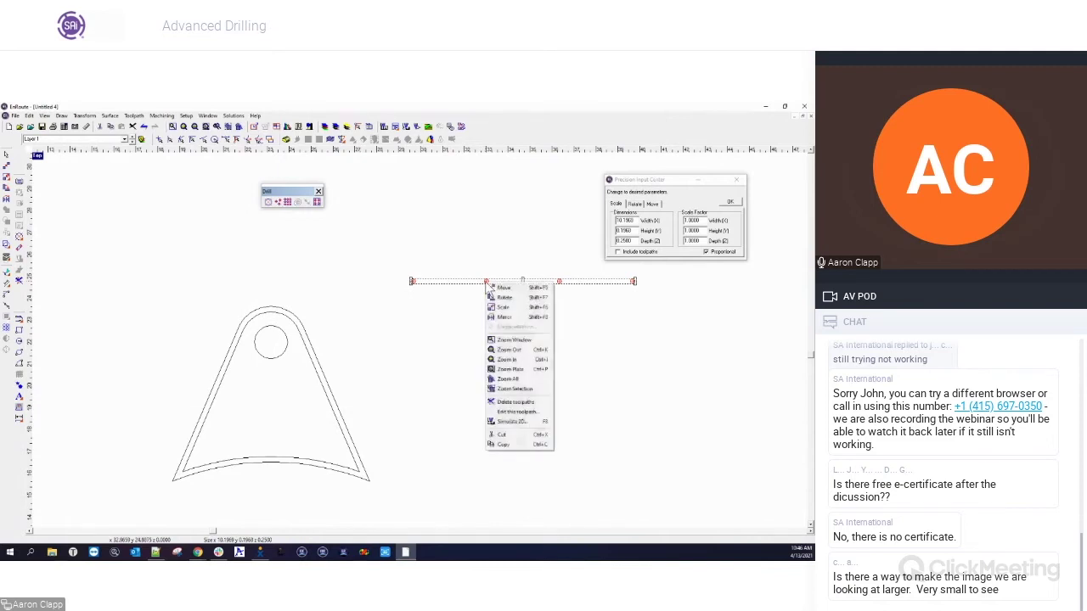
{"action": "left_click", "coordinate": [518, 412]}
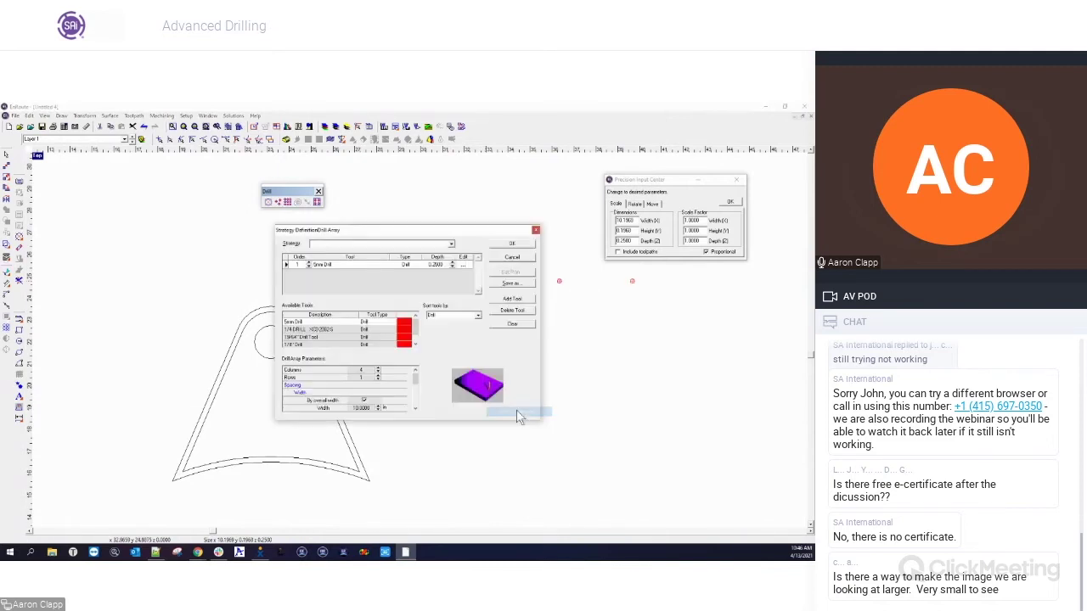
{"action": "left_click", "coordinate": [416, 408]}
{"action": "left_click", "coordinate": [416, 408]}
{"action": "left_click", "coordinate": [416, 409]}
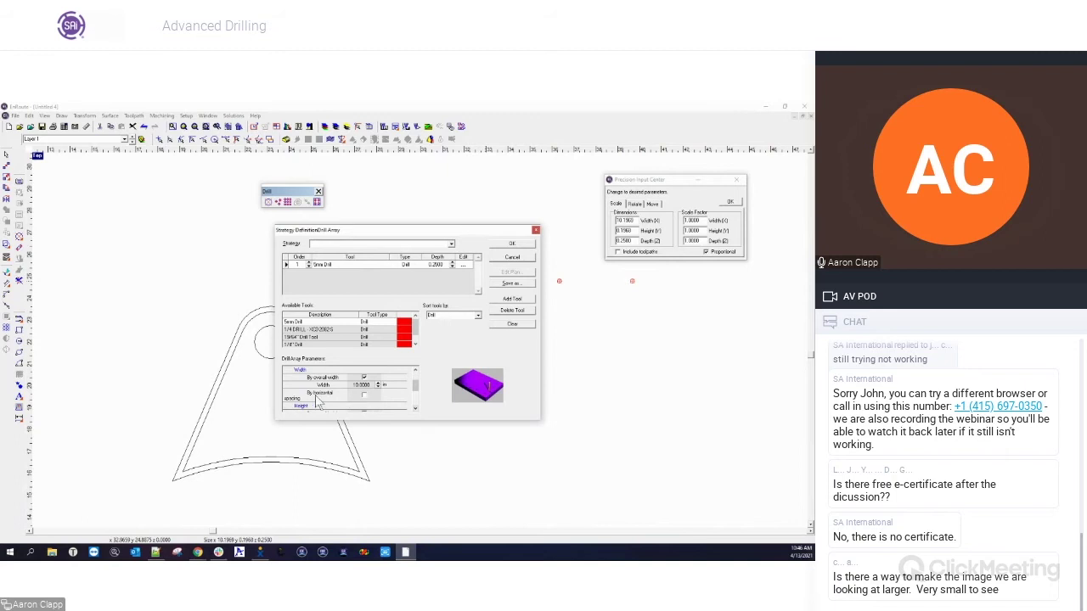
{"action": "left_click", "coordinate": [365, 396]}
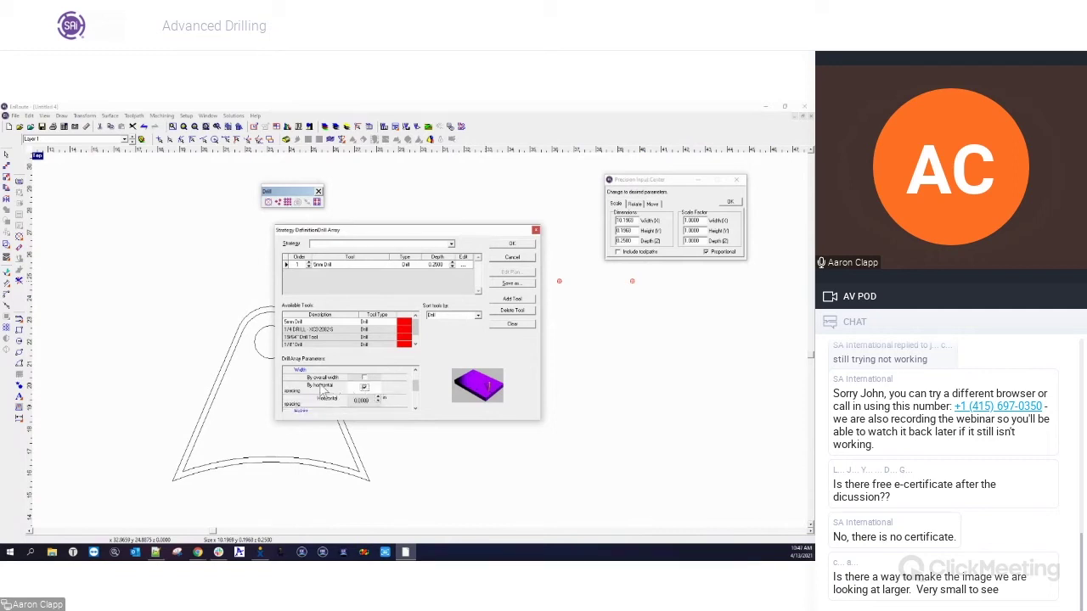
{"action": "double_click", "coordinate": [363, 400]}
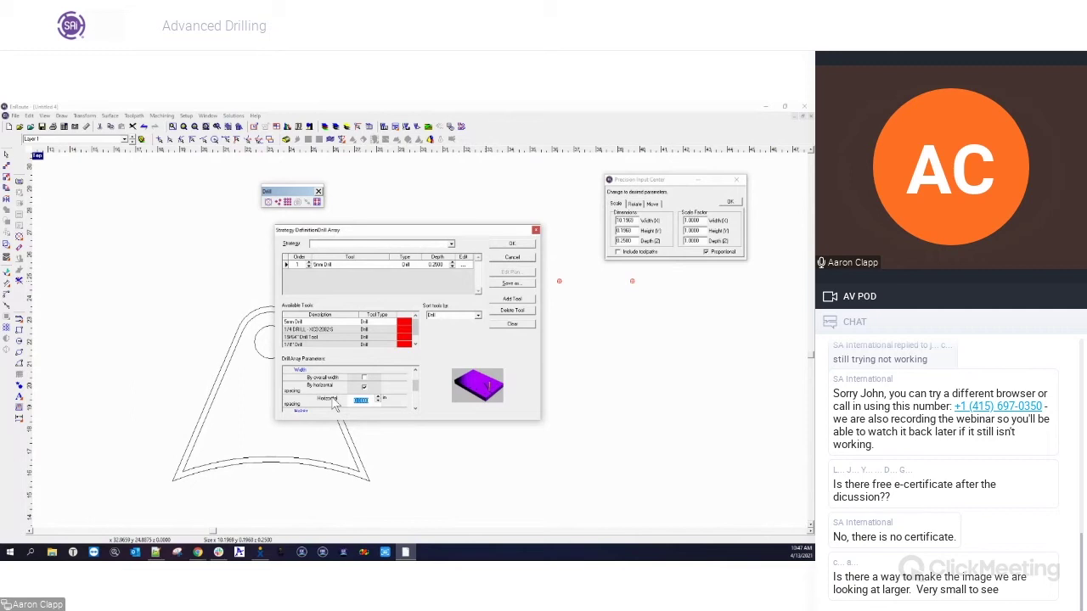
{"action": "type", "text": "1.2500"}
{"action": "scroll", "coordinate": [421, 370], "scroll_direction": "up", "scroll_amount": 2}
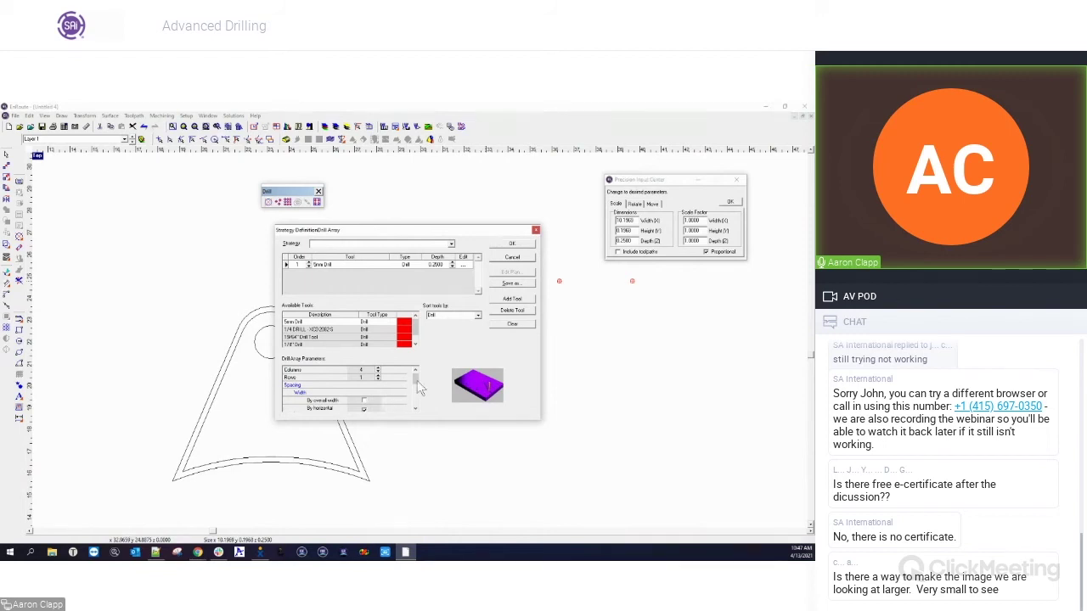
{"action": "scroll", "coordinate": [417, 380], "scroll_direction": "down", "scroll_amount": 3}
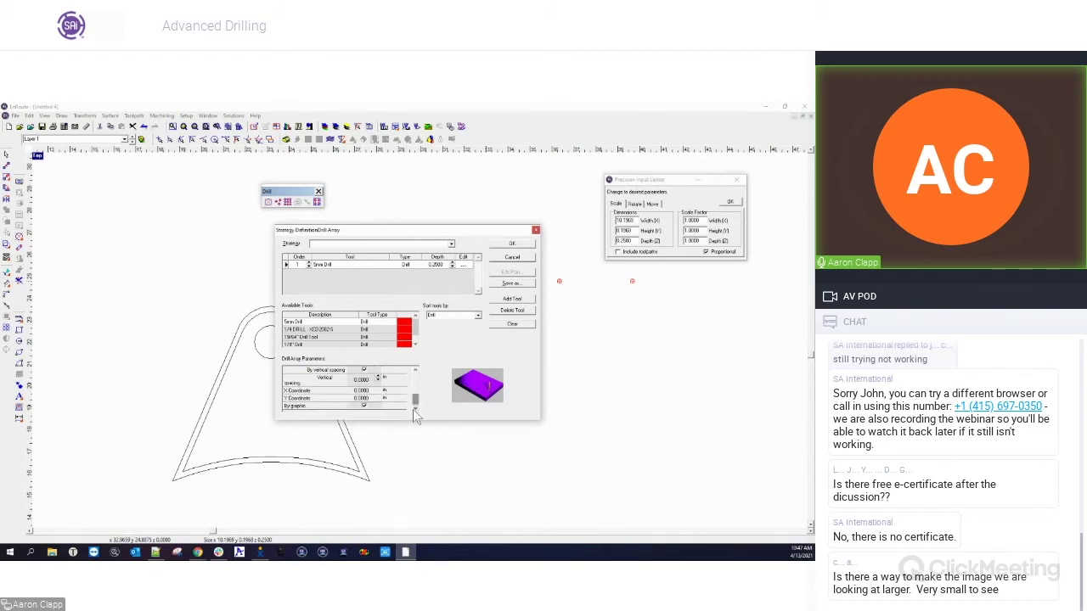
{"action": "left_click", "coordinate": [510, 246]}
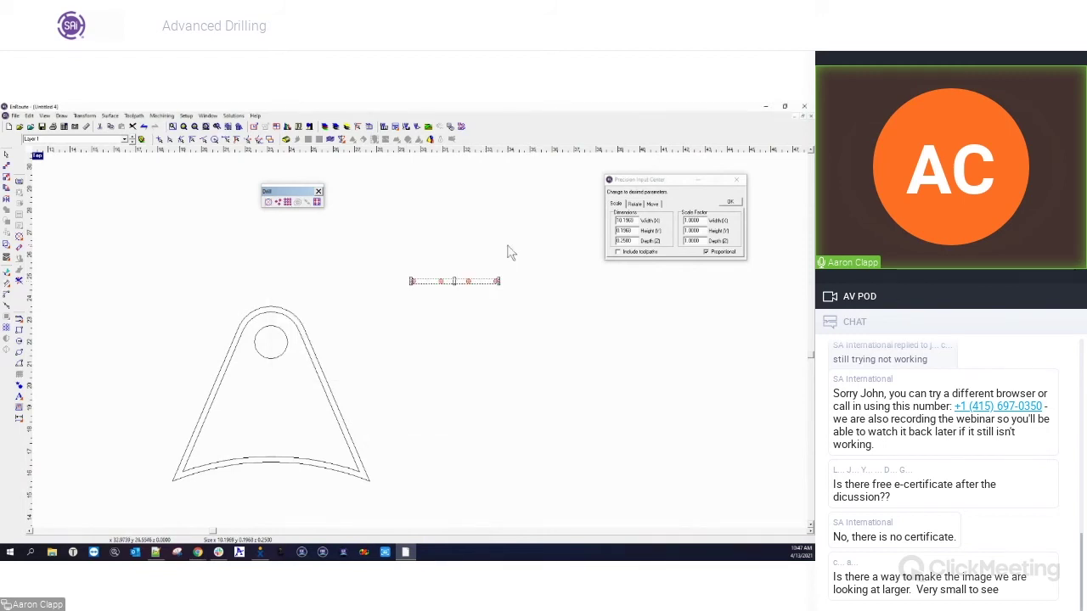
Select the four drill points and drag the row slightly higher
{"action": "left_click", "coordinate": [417, 295]}
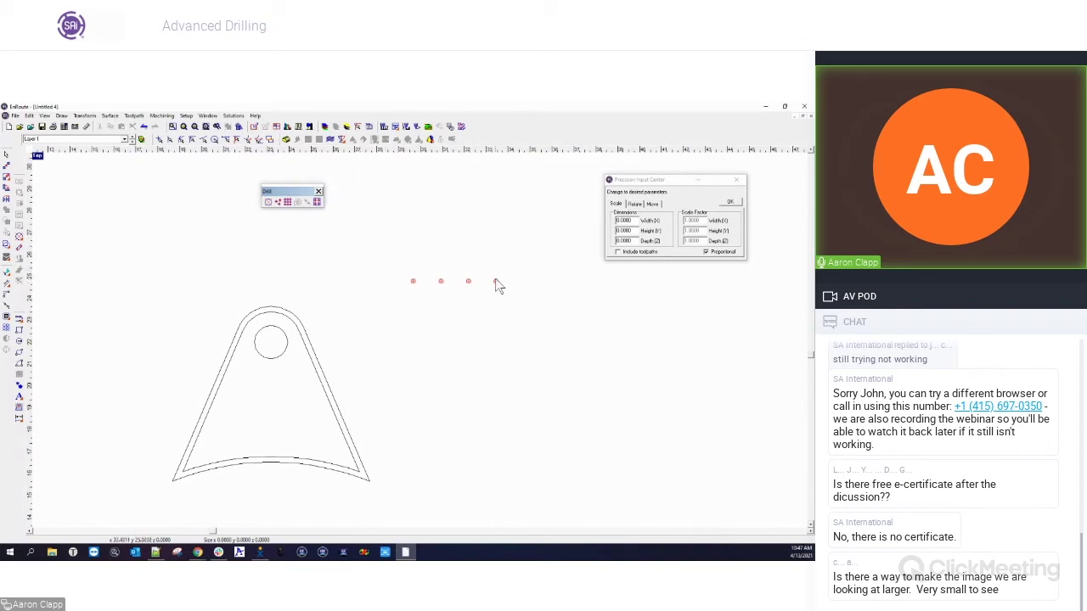
{"action": "left_click_drag", "start_coordinate": [399, 264], "coordinate": [557, 324]}
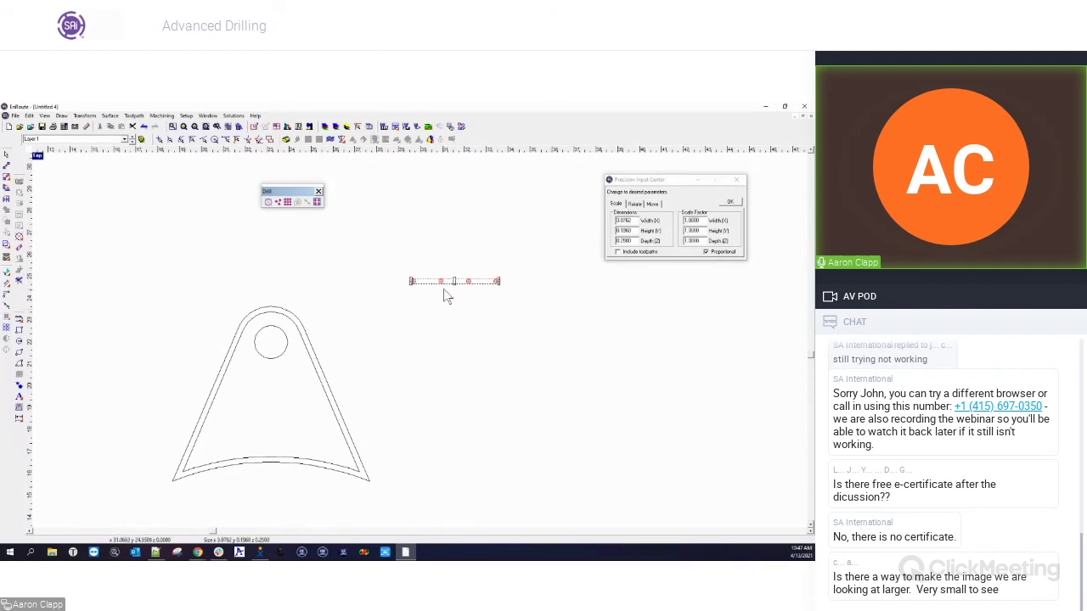
{"action": "left_click_drag", "start_coordinate": [456, 287], "coordinate": [467, 246]}
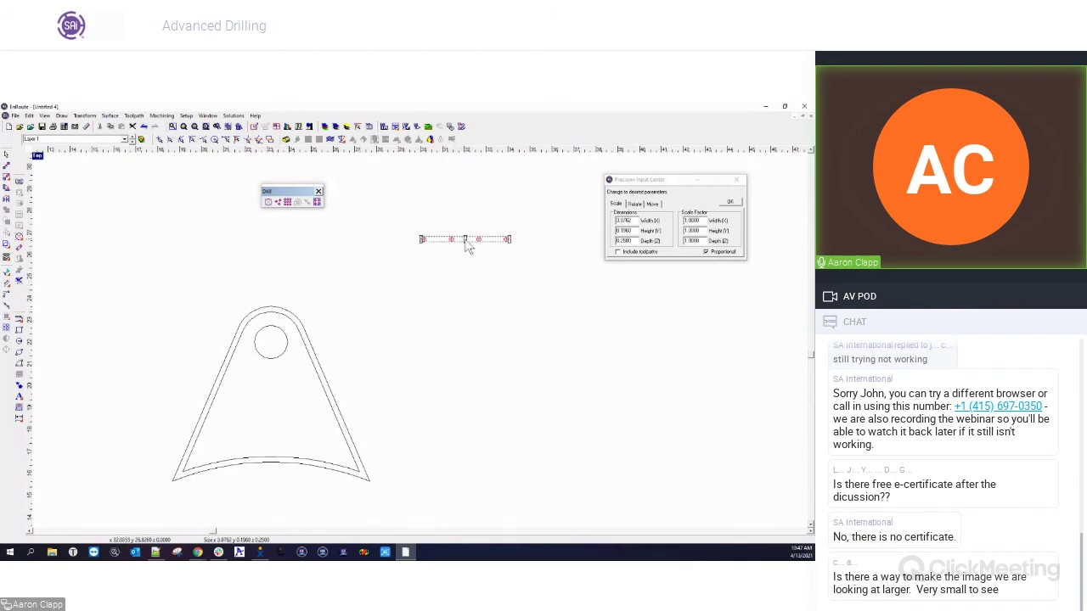
{"action": "right_click", "coordinate": [466, 242]}
Edit the drill array to 2 rows with an overall height of 12
{"action": "left_click", "coordinate": [491, 371]}
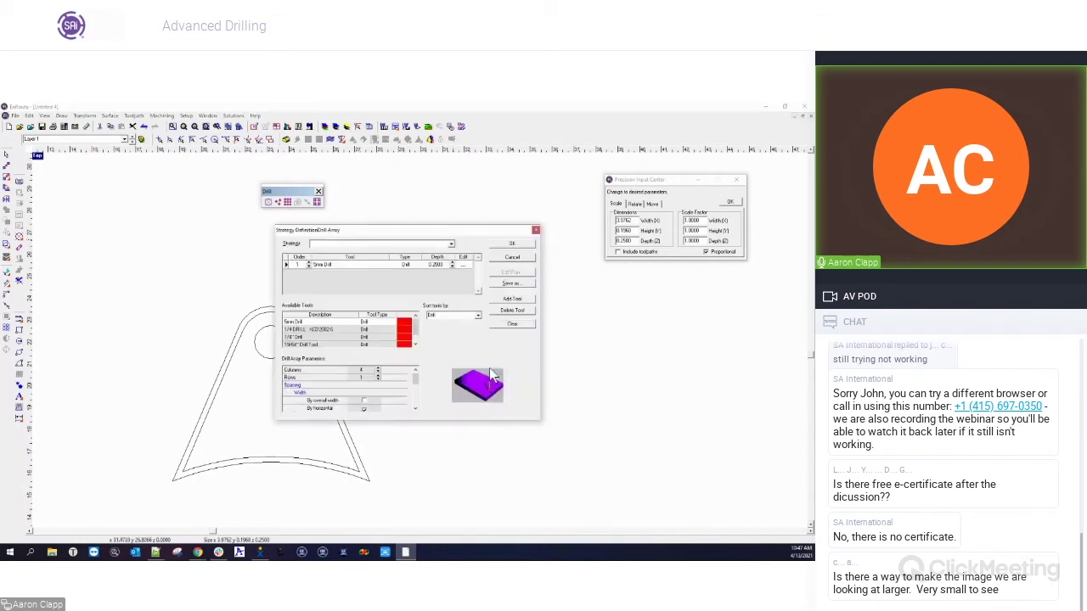
{"action": "left_click", "coordinate": [379, 374]}
{"action": "left_click", "coordinate": [361, 371]}
{"action": "left_click", "coordinate": [415, 410]}
{"action": "left_click", "coordinate": [415, 410]}
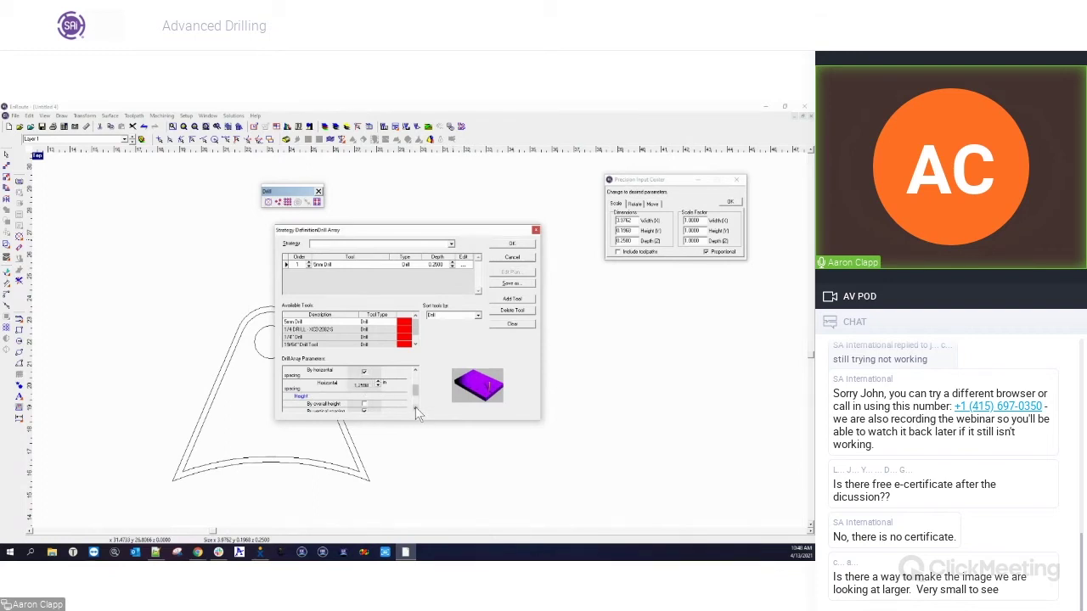
{"action": "left_click", "coordinate": [416, 409]}
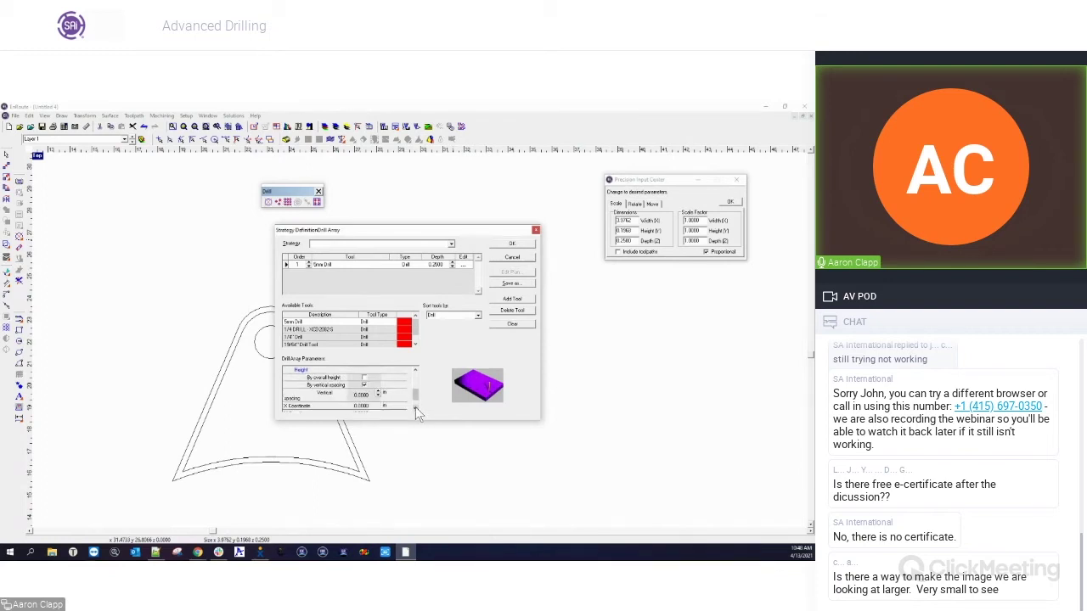
{"action": "left_click", "coordinate": [364, 378]}
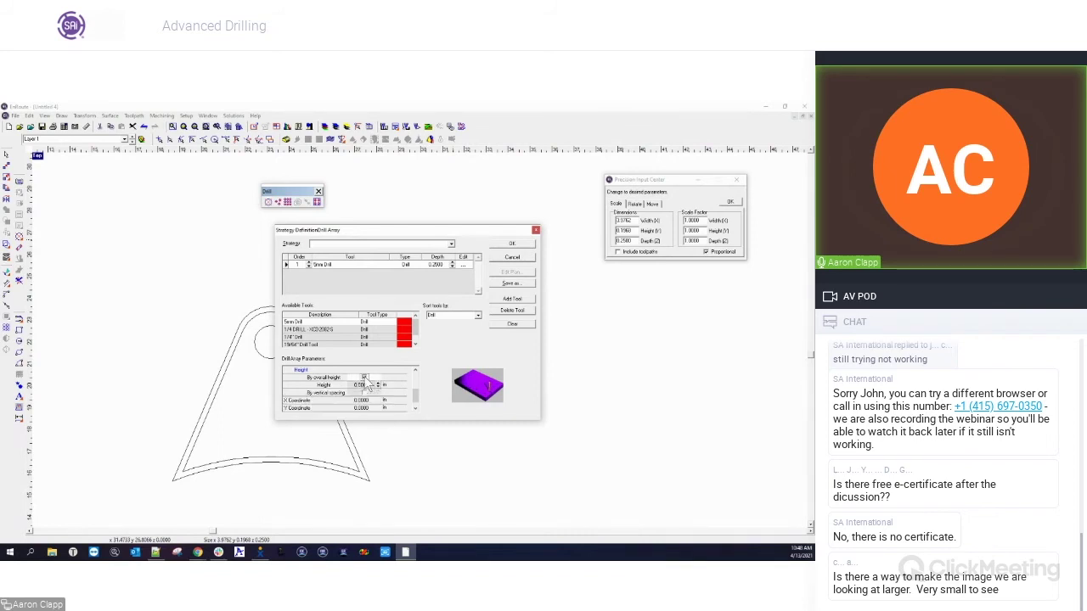
{"action": "double_click", "coordinate": [365, 384]}
{"action": "type", "text": "12"}
{"action": "key", "text": "Tab"}
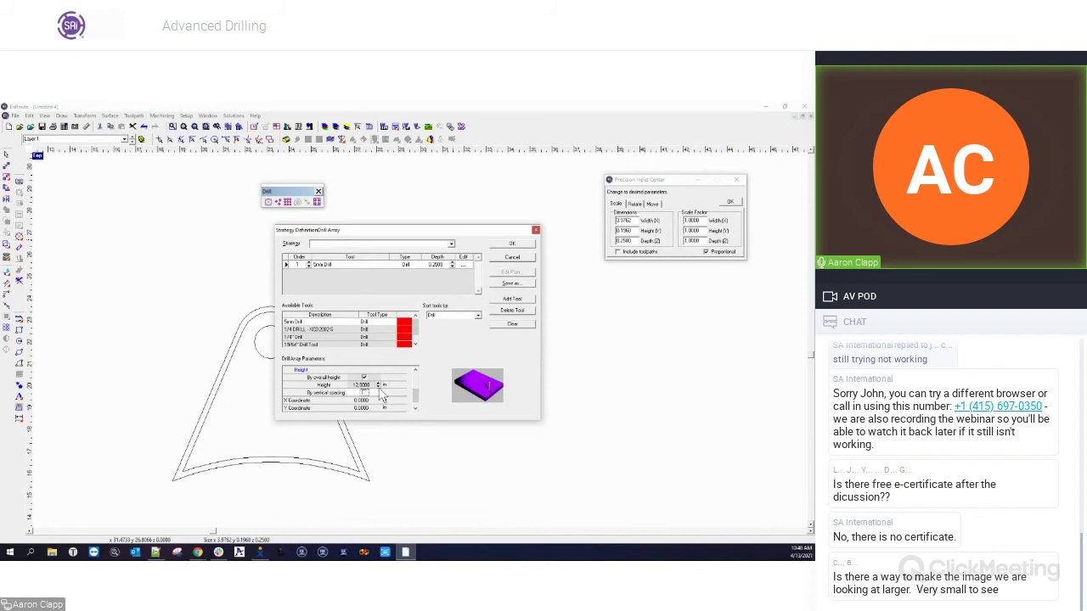
{"action": "left_click", "coordinate": [512, 246]}
Zoom out and draw a rectangle around both drill rows above the lift-lug
{"action": "scroll", "coordinate": [352, 408], "scroll_direction": "down", "scroll_amount": 3}
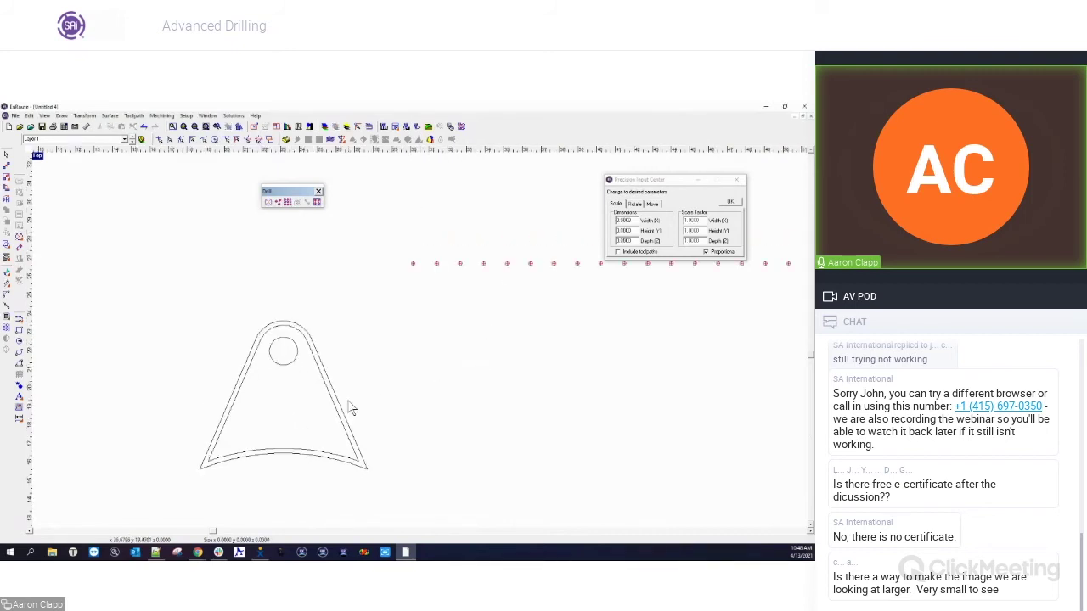
{"action": "left_click_drag", "start_coordinate": [354, 218], "coordinate": [584, 355]}
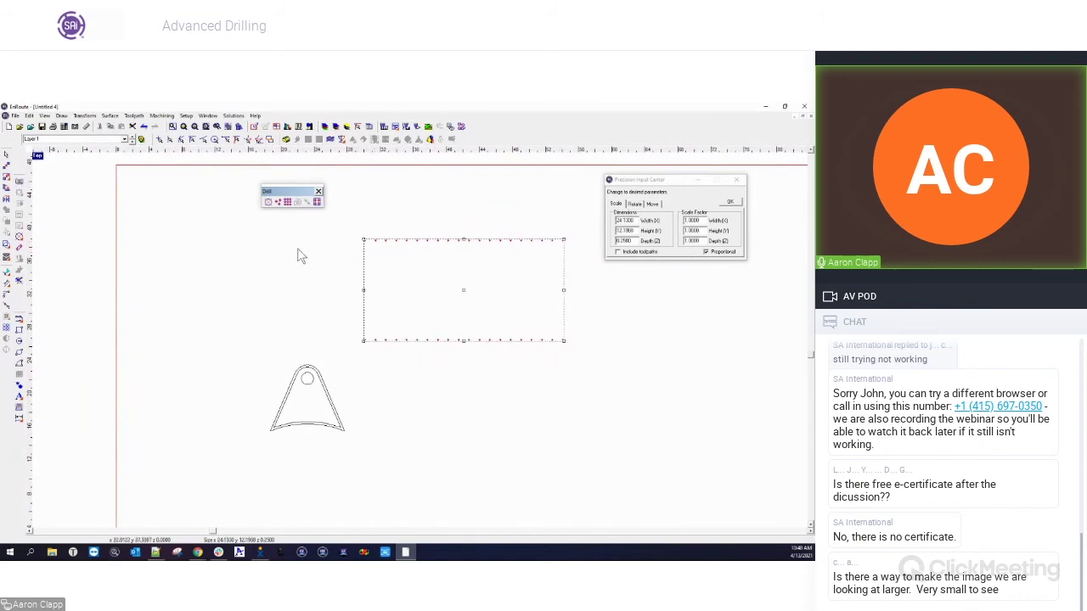
{"action": "left_click", "coordinate": [459, 234]}
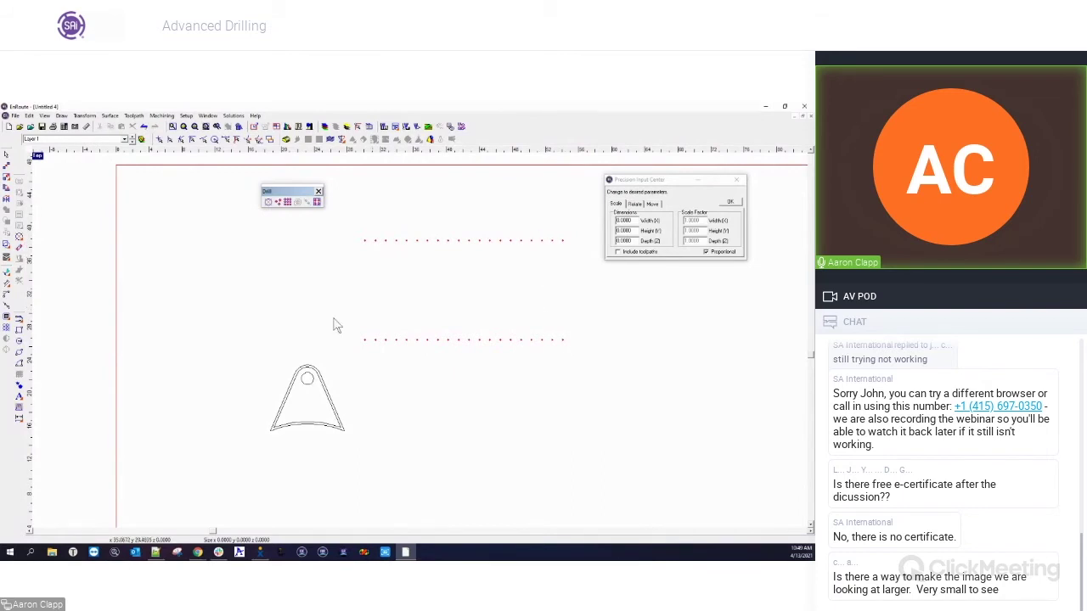
{"action": "left_click", "coordinate": [20, 329]}
{"action": "left_click_drag", "start_coordinate": [358, 227], "coordinate": [573, 340]}
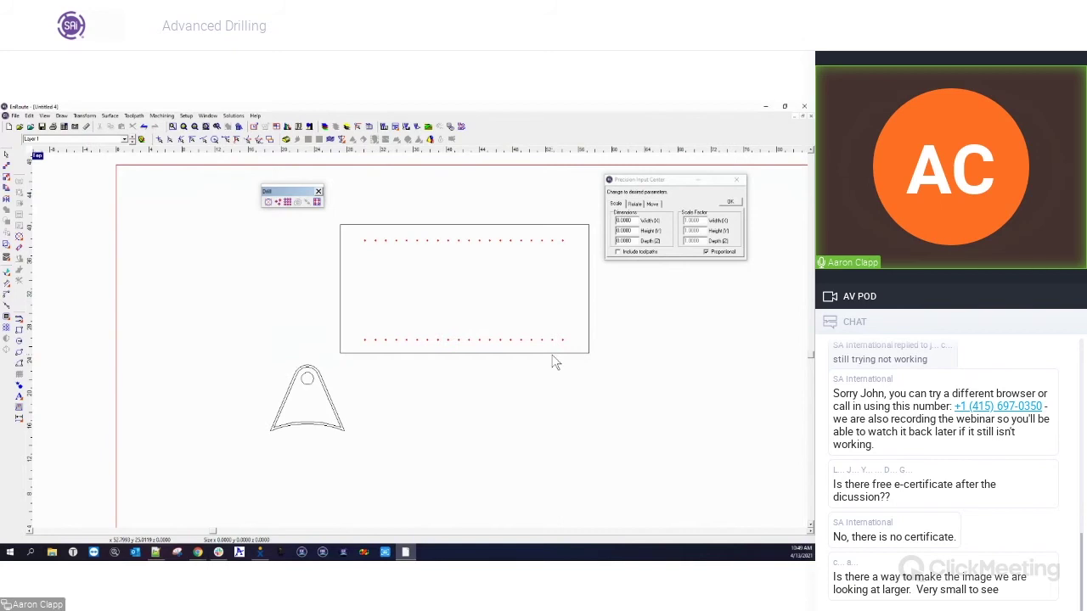
{"action": "right_click", "coordinate": [400, 247]}
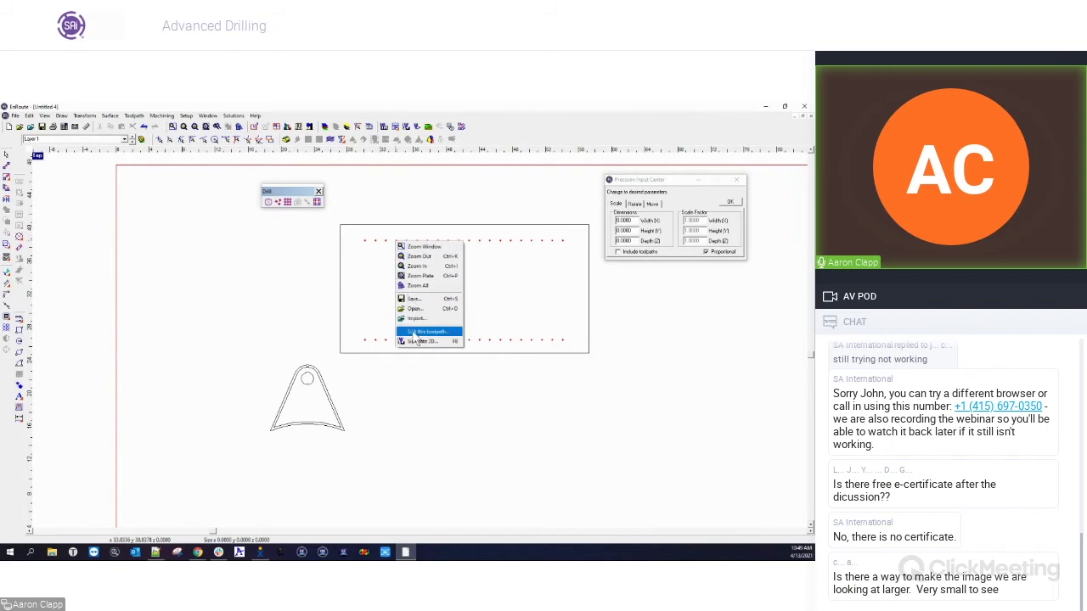
Reopen the drill array settings and switch row spacing to By vertical spacing
{"action": "left_click", "coordinate": [416, 332]}
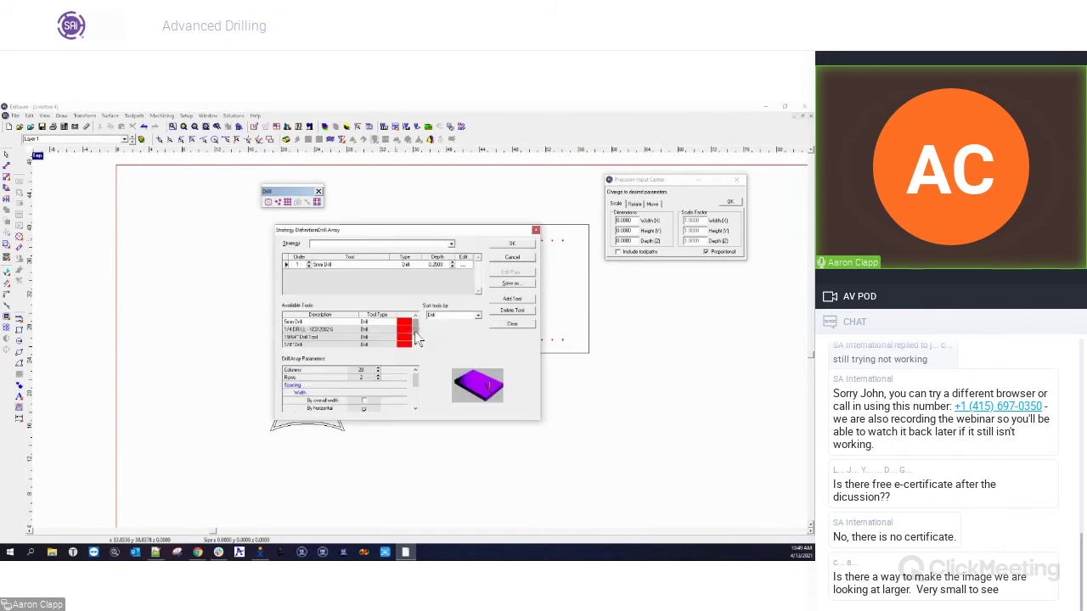
{"action": "left_click", "coordinate": [416, 398]}
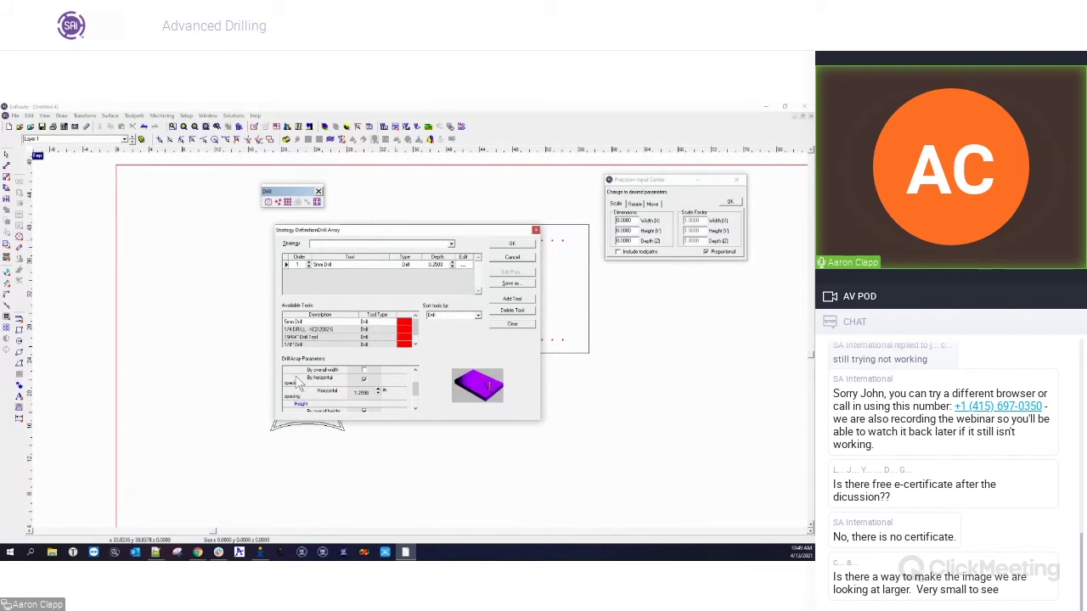
{"action": "left_click", "coordinate": [417, 399]}
{"action": "left_click_drag", "start_coordinate": [416, 397], "coordinate": [418, 399]}
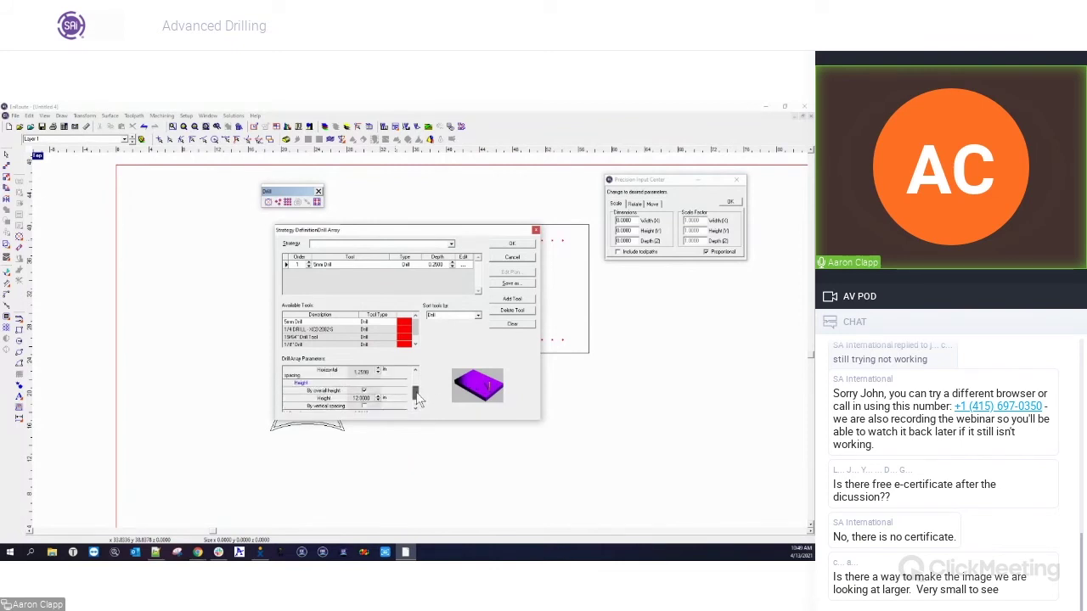
{"action": "left_click", "coordinate": [364, 406]}
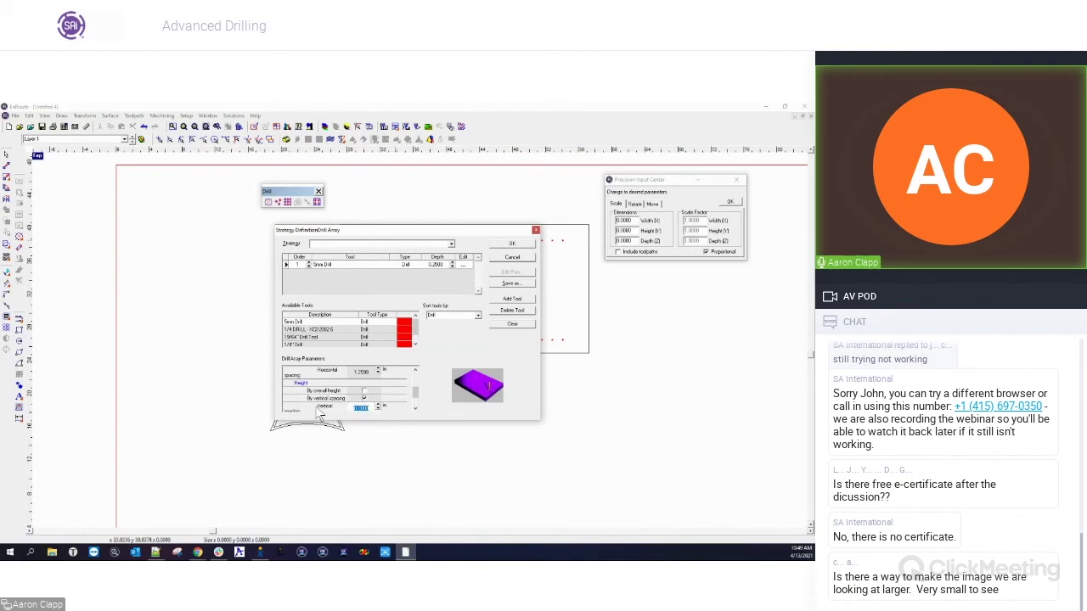
{"action": "type", "text": ".1"}
{"action": "type", "text": ".25"}
Size the drill array by overall width, with Width set to 15 inches
{"action": "left_click", "coordinate": [415, 370]}
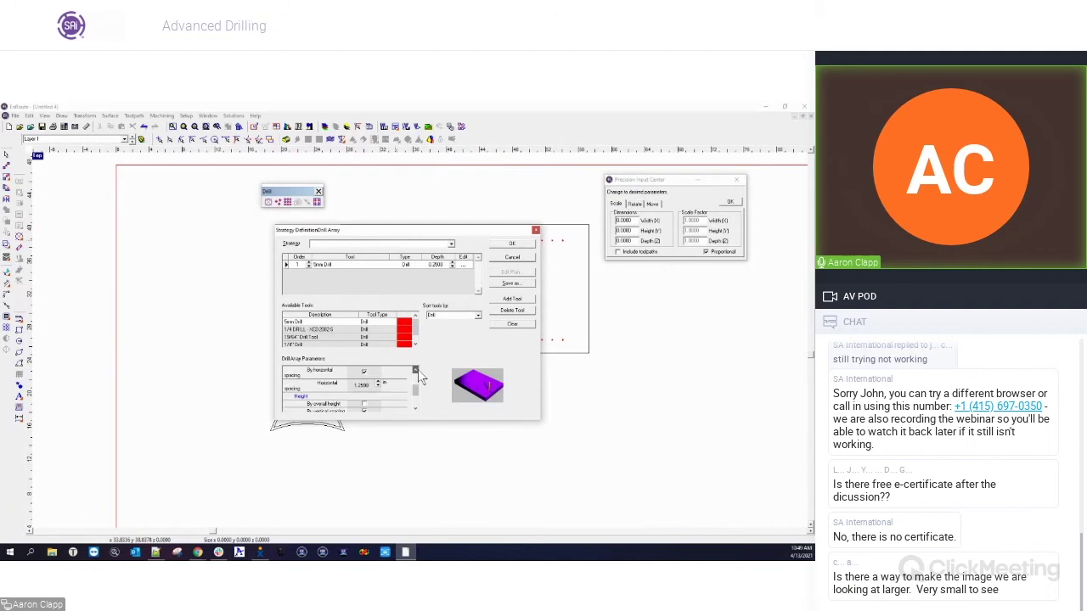
{"action": "left_click", "coordinate": [363, 377]}
{"action": "left_click_drag", "start_coordinate": [378, 385], "coordinate": [347, 385]}
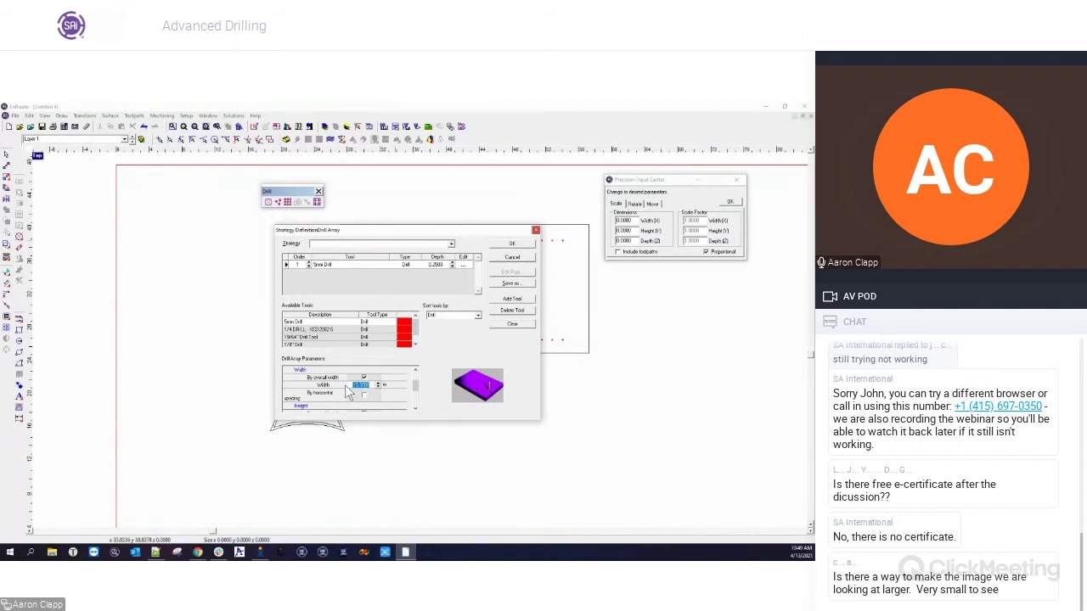
{"action": "type", "text": "15"}
{"action": "key", "text": "Tab"}
Accept the array settings, then select and delete the resulting row of drill points
{"action": "left_click", "coordinate": [512, 245]}
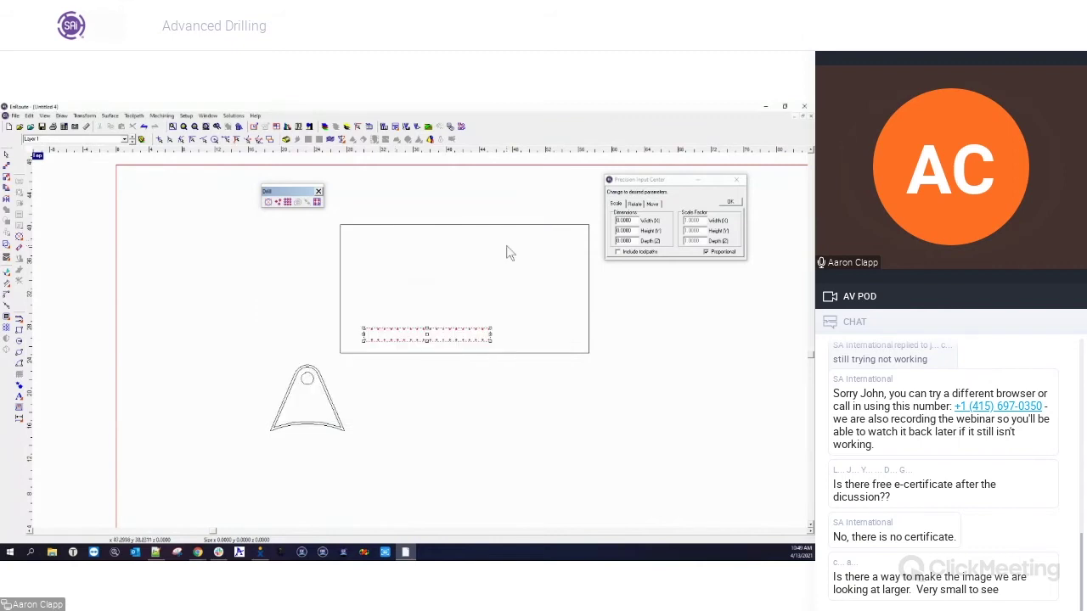
{"action": "left_click", "coordinate": [429, 404]}
{"action": "left_click_drag", "start_coordinate": [348, 293], "coordinate": [523, 362]}
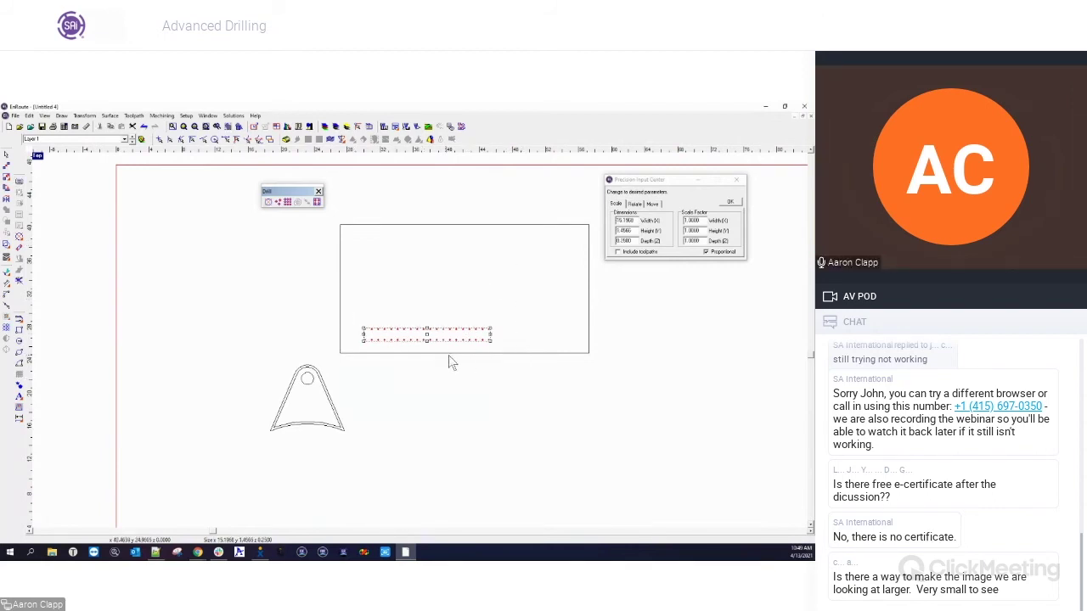
{"action": "key", "text": "Delete"}
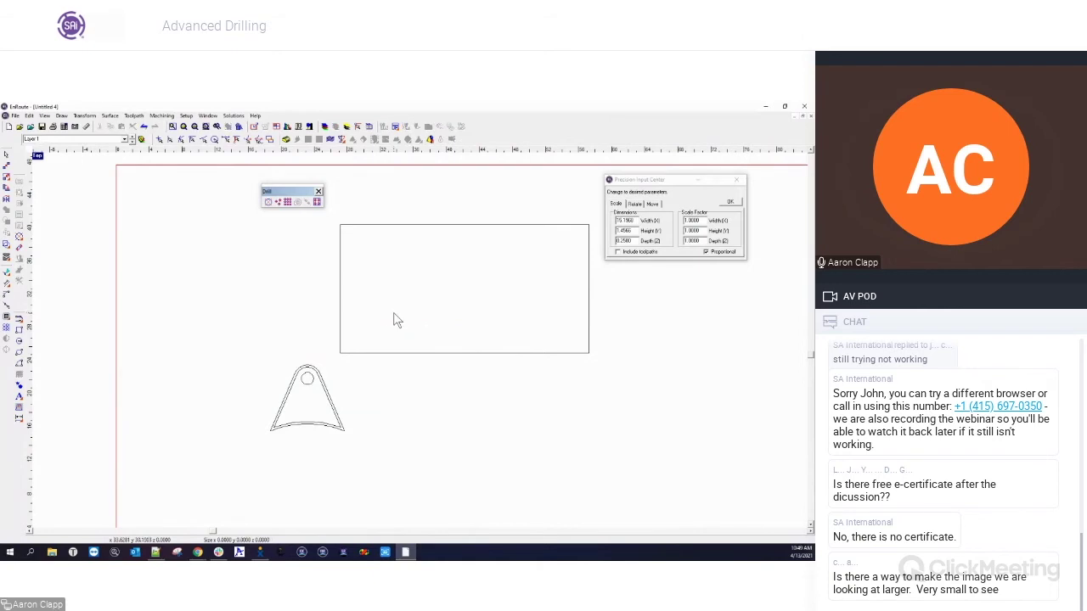
Rebuild the drill array as 2 columns of 20 rows and zoom in on it
{"action": "left_click", "coordinate": [287, 202]}
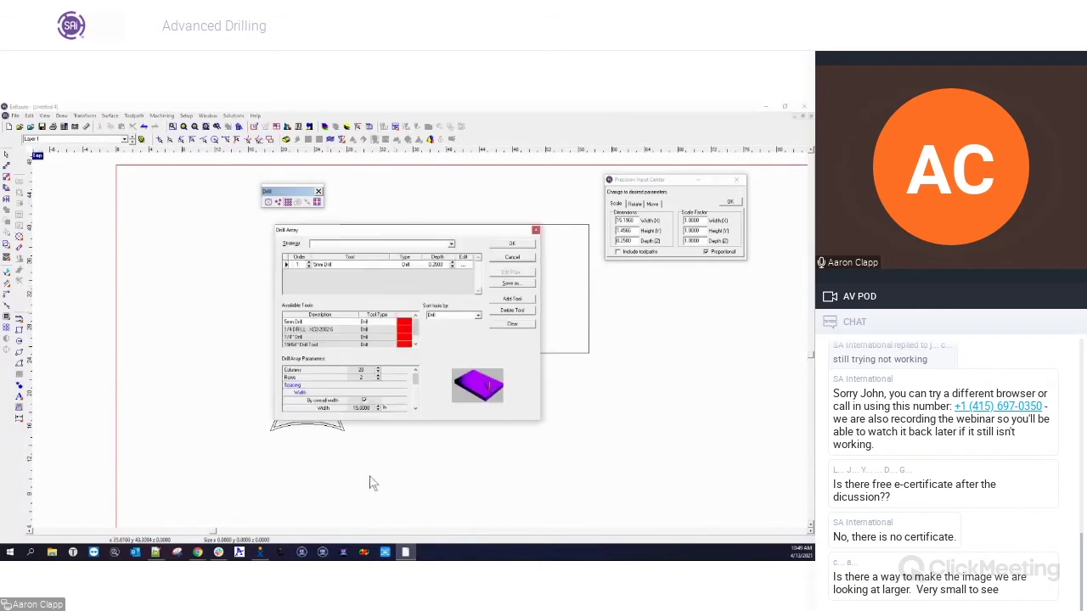
{"action": "double_click", "coordinate": [360, 370]}
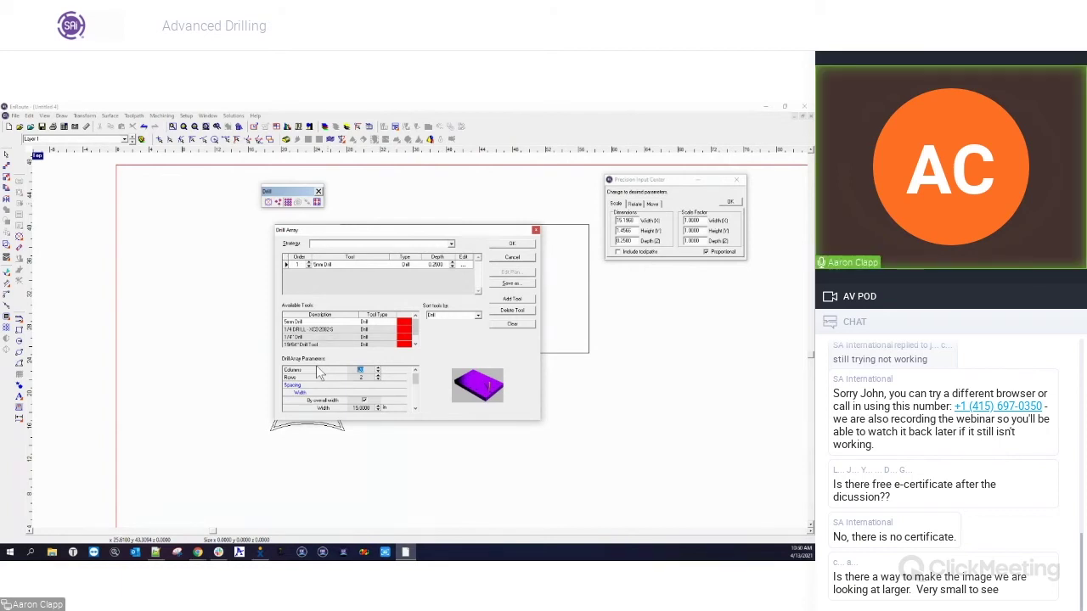
{"action": "key", "text": "Tab"}
{"action": "type", "text": "20"}
{"action": "left_click", "coordinate": [512, 244]}
{"action": "scroll", "coordinate": [408, 335], "scroll_direction": "down", "scroll_amount": 2}
{"action": "scroll", "coordinate": [406, 337], "scroll_direction": "down", "scroll_amount": 1}
{"action": "right_click", "coordinate": [438, 294]}
{"action": "left_click", "coordinate": [434, 283]}
{"action": "scroll", "coordinate": [439, 262], "scroll_direction": "up", "scroll_amount": 2}
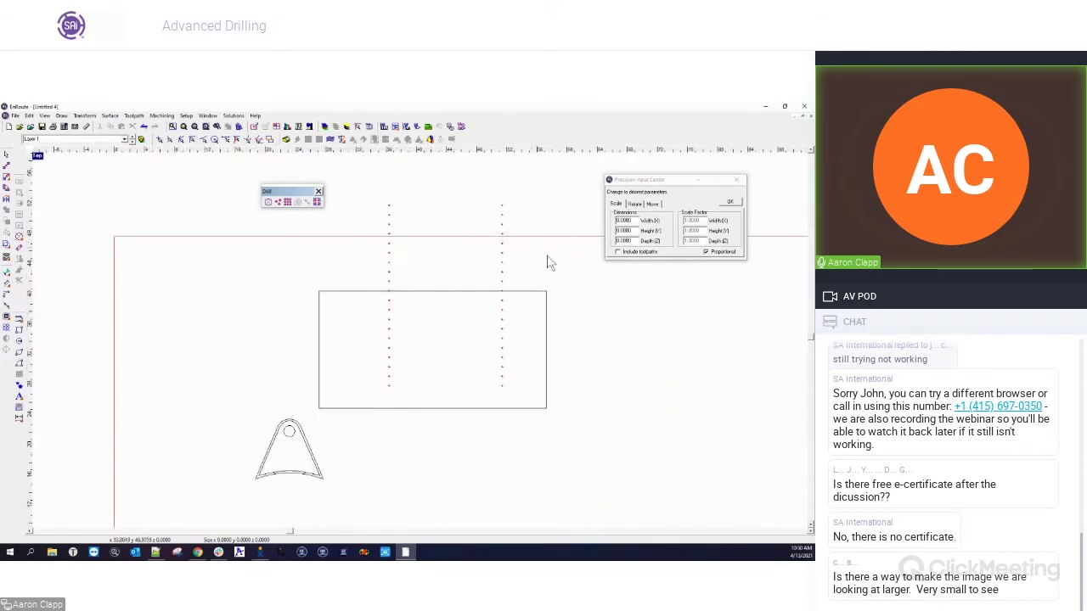
Box-select the two drill-point columns and delete them
{"action": "left_click_drag", "start_coordinate": [378, 194], "coordinate": [517, 393]}
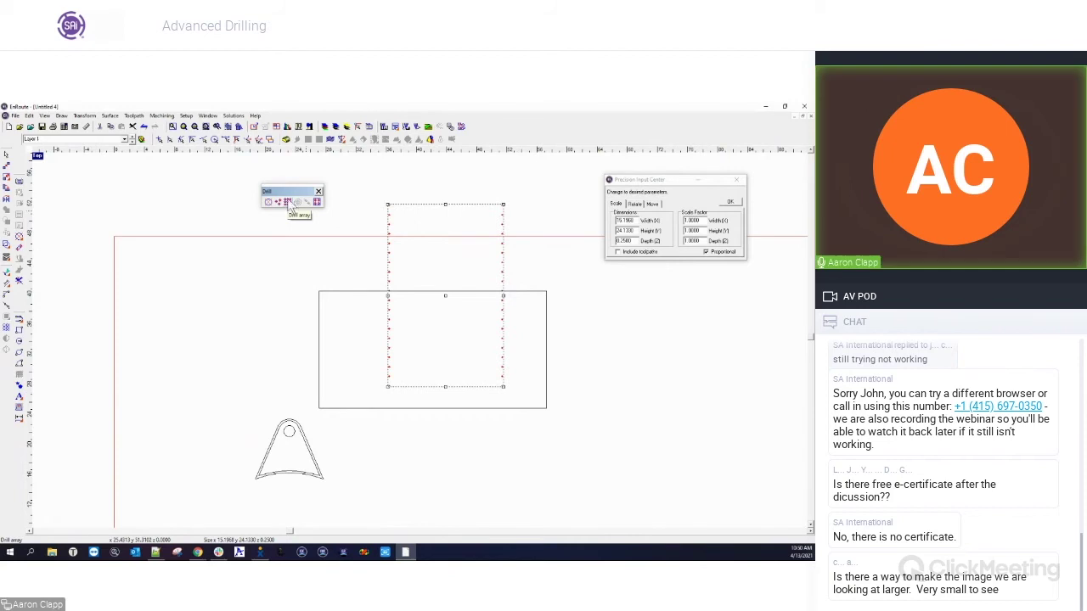
{"action": "key", "text": "Delete"}
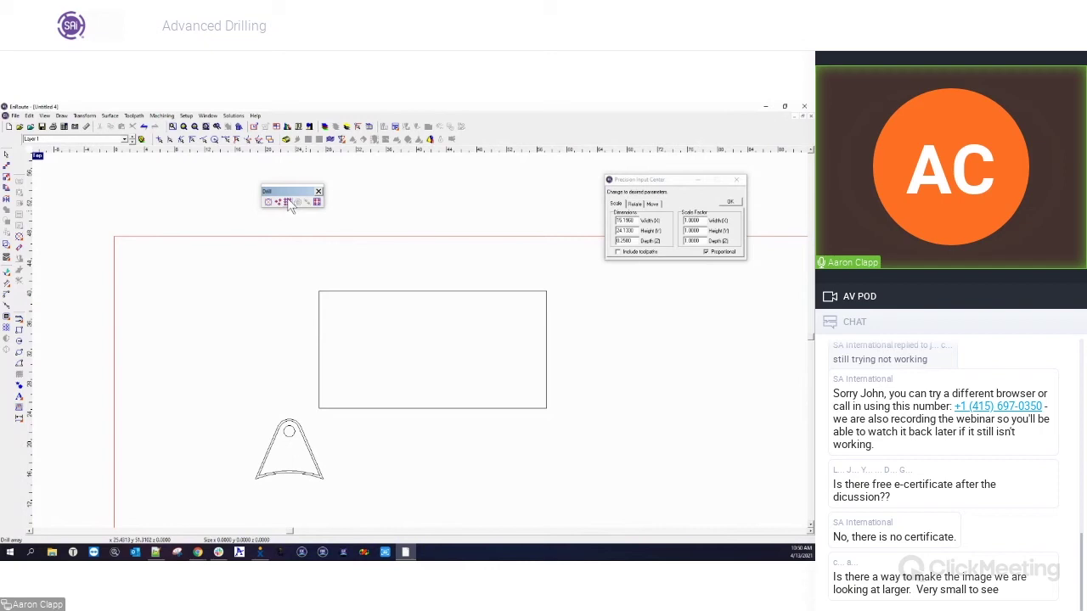
Clear the Drill Point tool order and add the 1/8 DUP end mill from the End Mill list
{"action": "left_click", "coordinate": [267, 202]}
{"action": "left_click", "coordinate": [512, 324]}
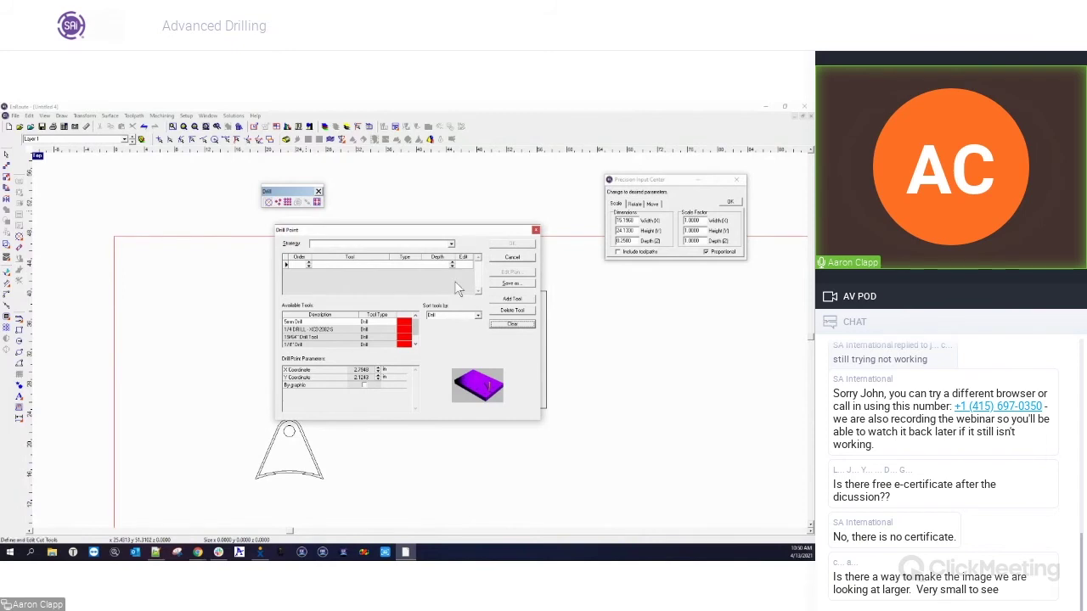
{"action": "left_click", "coordinate": [478, 316]}
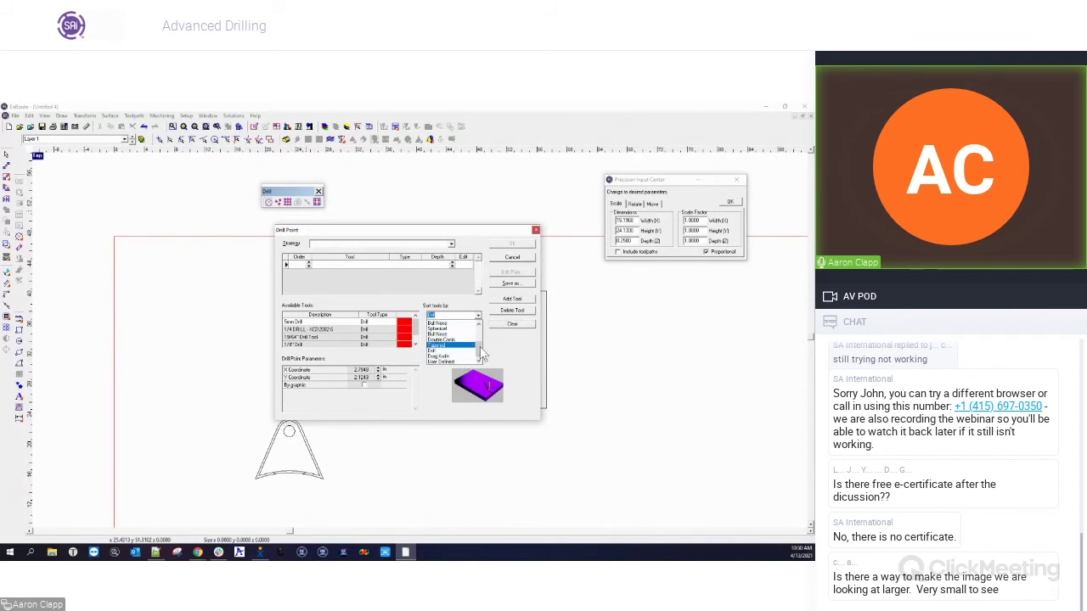
{"action": "left_click_drag", "start_coordinate": [481, 353], "coordinate": [479, 331]}
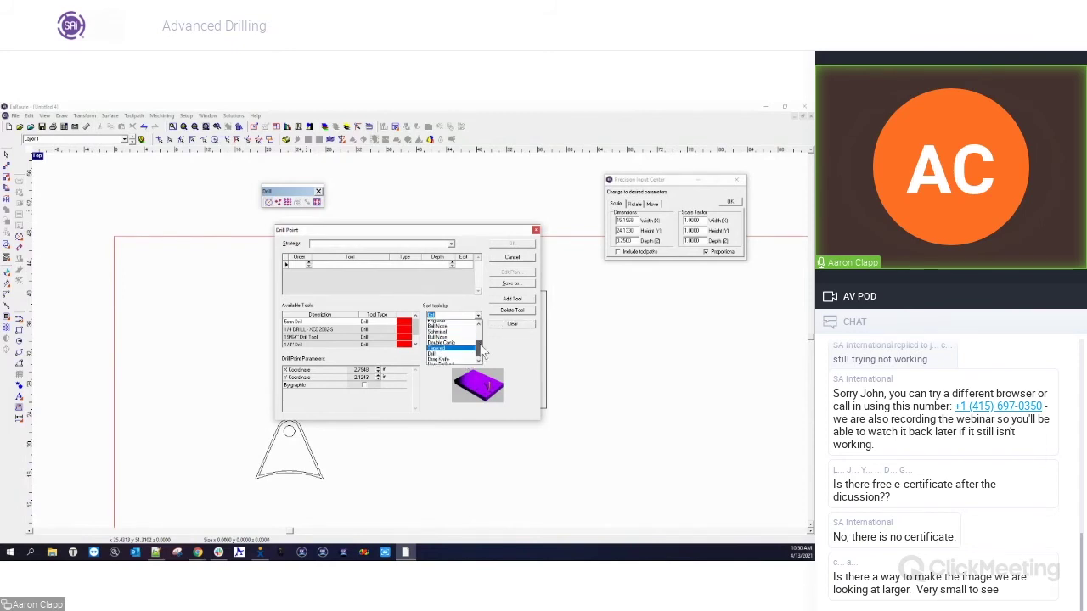
{"action": "left_click", "coordinate": [452, 349]}
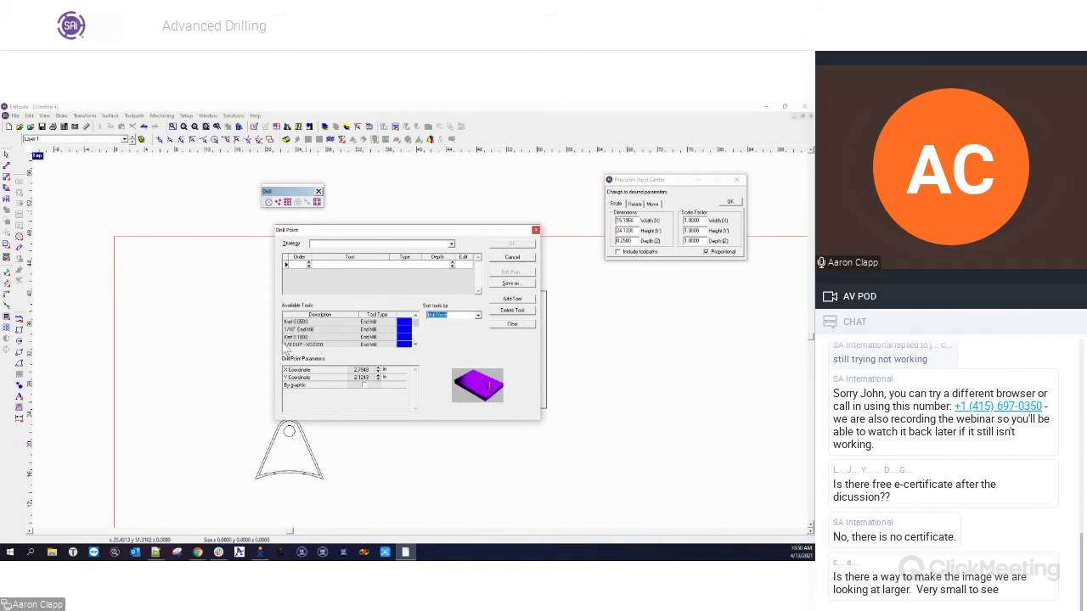
{"action": "double_click", "coordinate": [304, 344]}
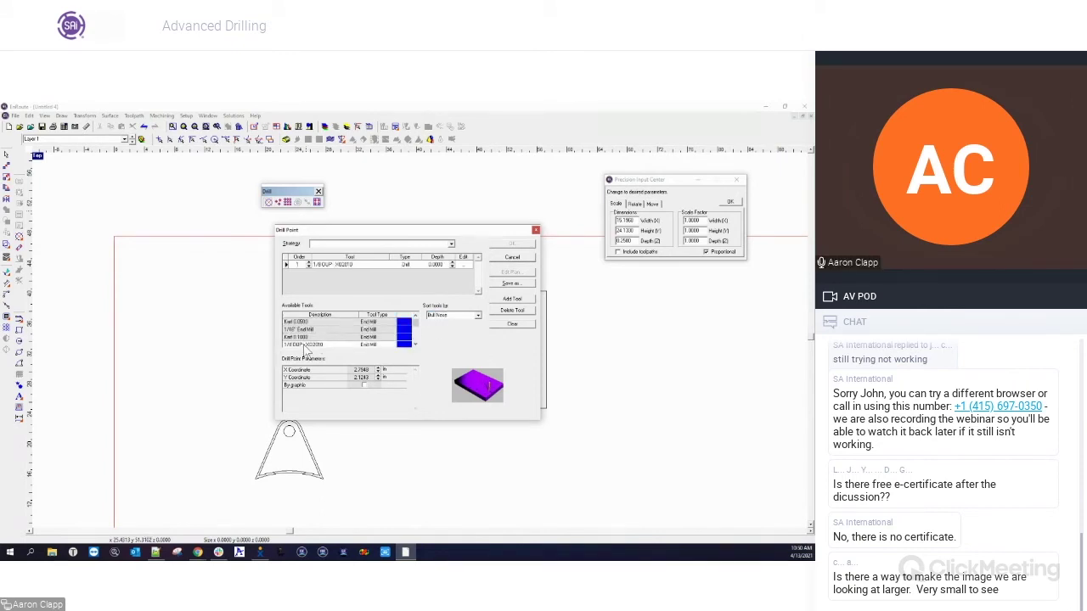
Edit the 1/8 DUP tool's cutting depth and open its cut settings
{"action": "left_click", "coordinate": [438, 264]}
{"action": "type", "text": "-.2"}
{"action": "key", "text": "Return"}
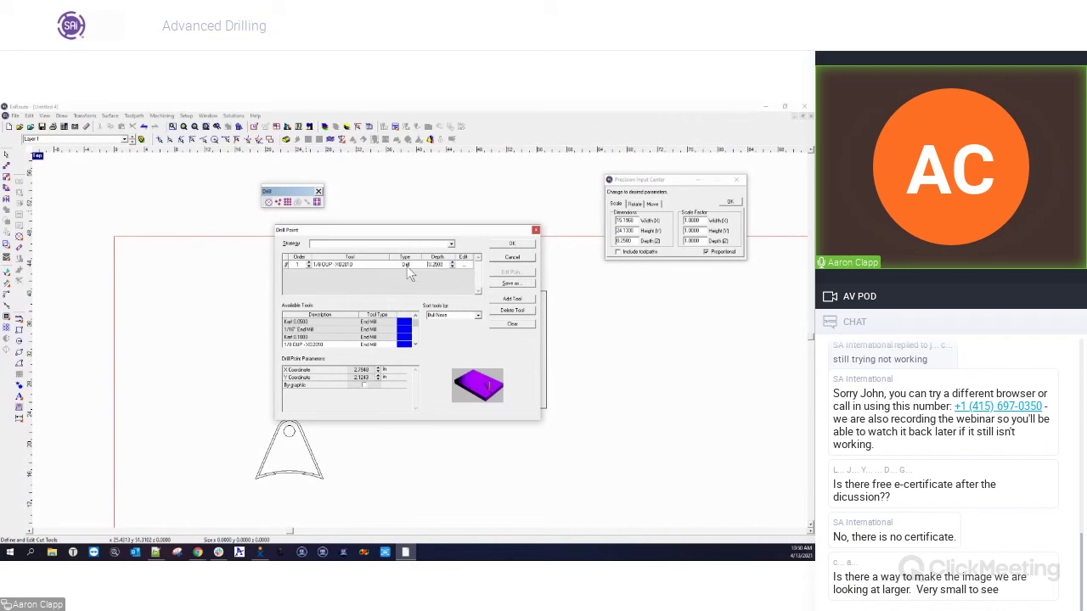
{"action": "left_click", "coordinate": [464, 266]}
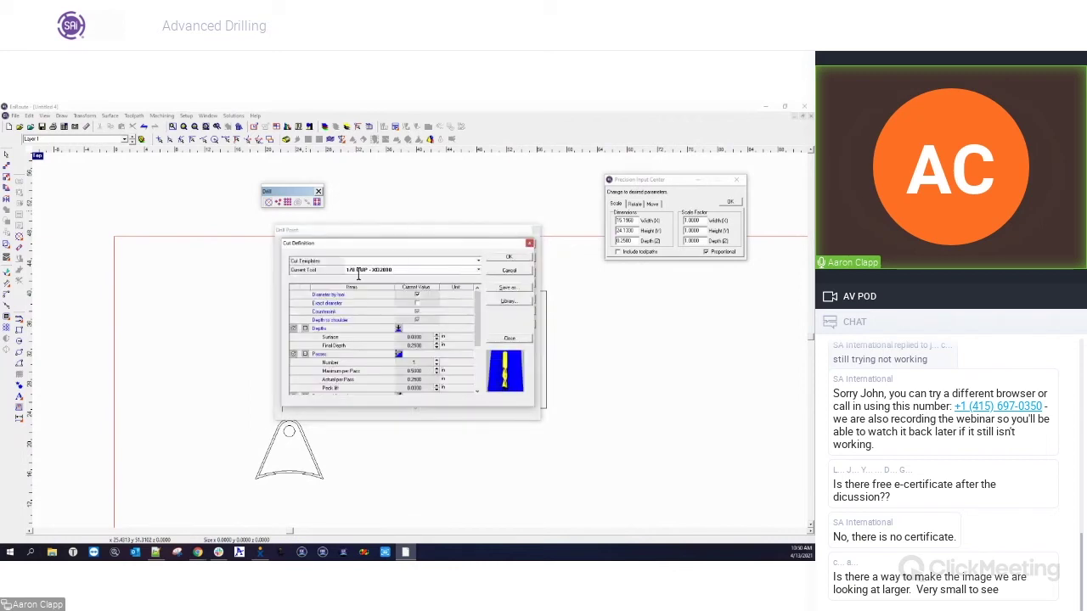
{"action": "left_click", "coordinate": [530, 245]}
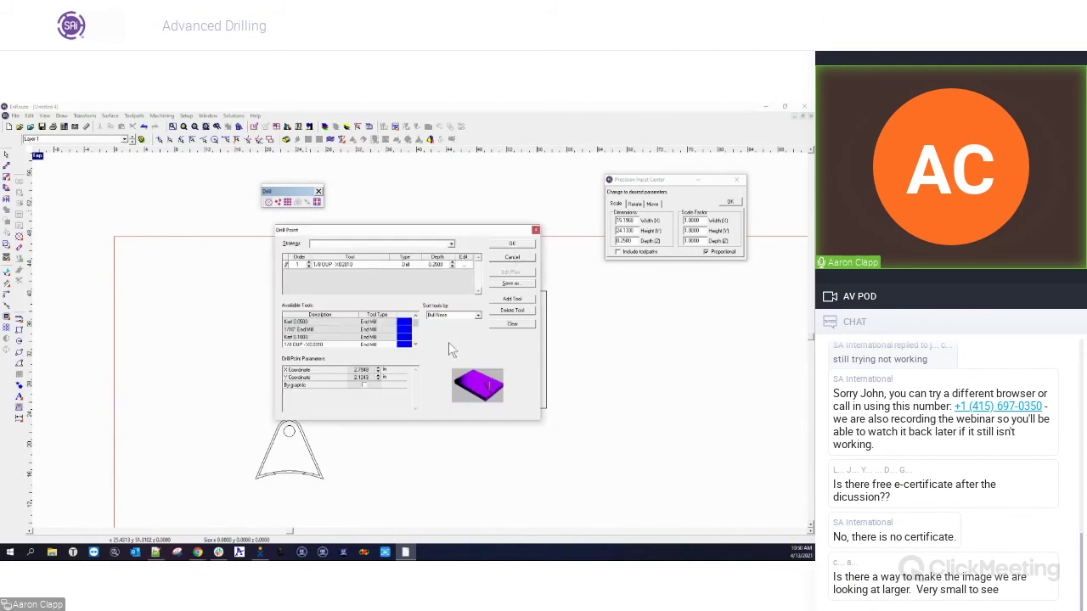
{"action": "left_click", "coordinate": [464, 266]}
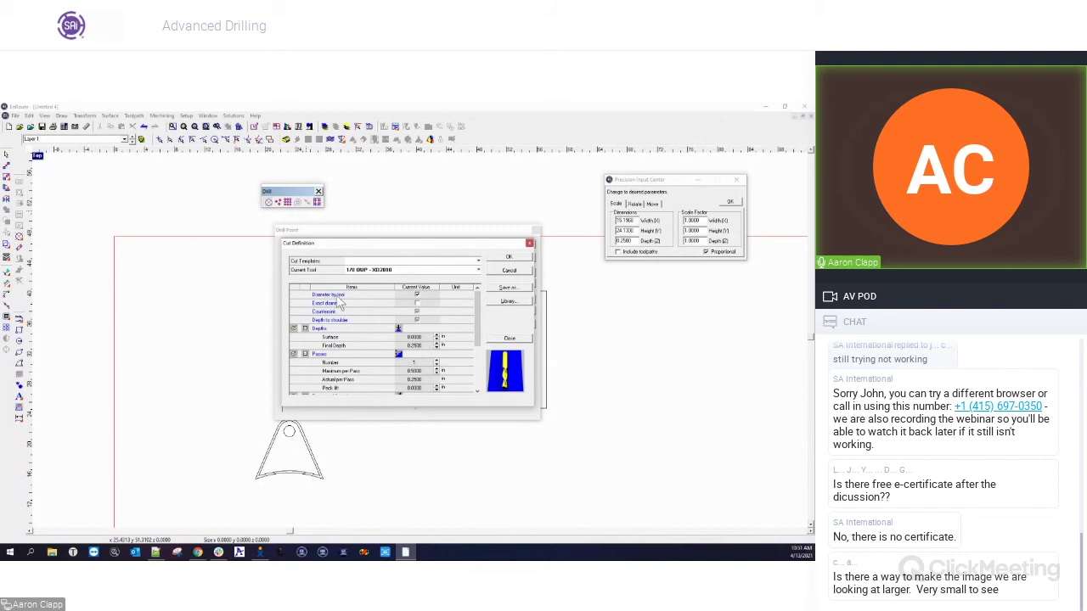
Give the 1/8 DUP tool an exact 0.5000-inch diameter and create the drill point toolpath
{"action": "left_click", "coordinate": [417, 302]}
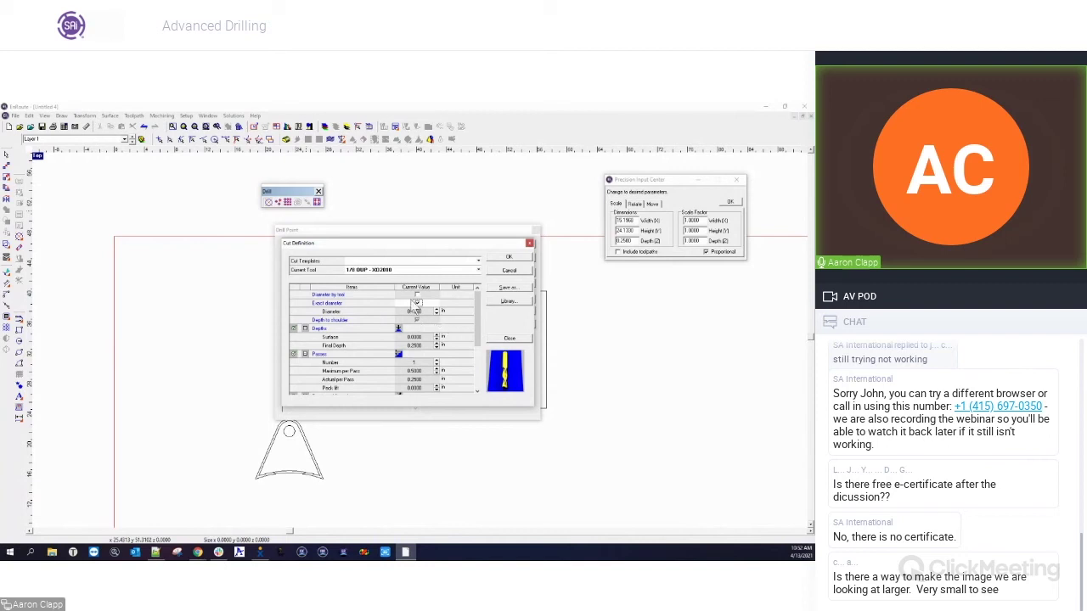
{"action": "left_click", "coordinate": [373, 309]}
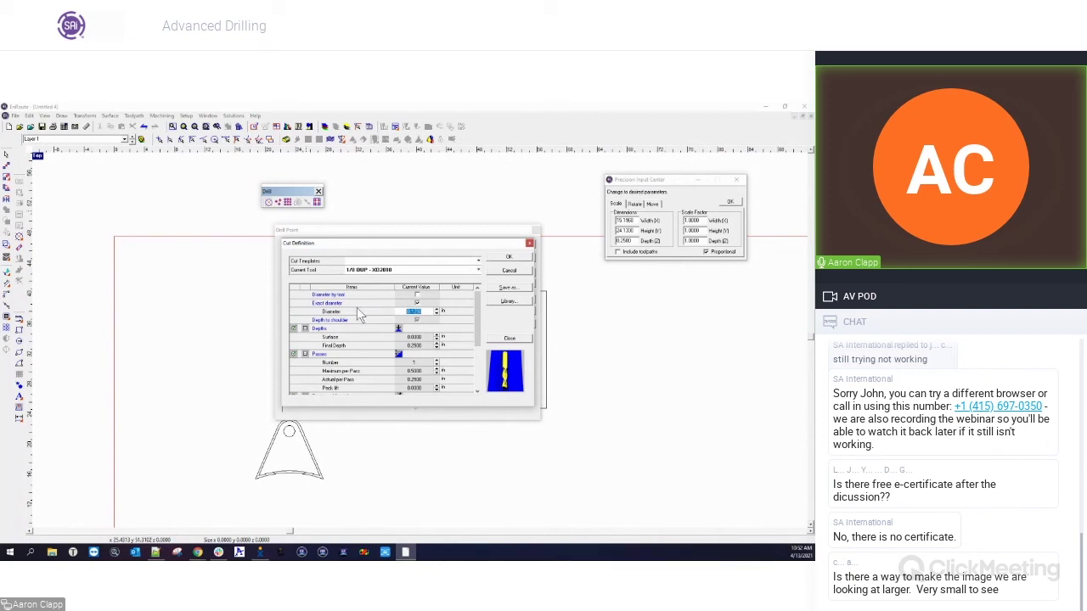
{"action": "key", "text": "BackSpace"}
{"action": "type", "text": ".5"}
{"action": "key", "text": "Return"}
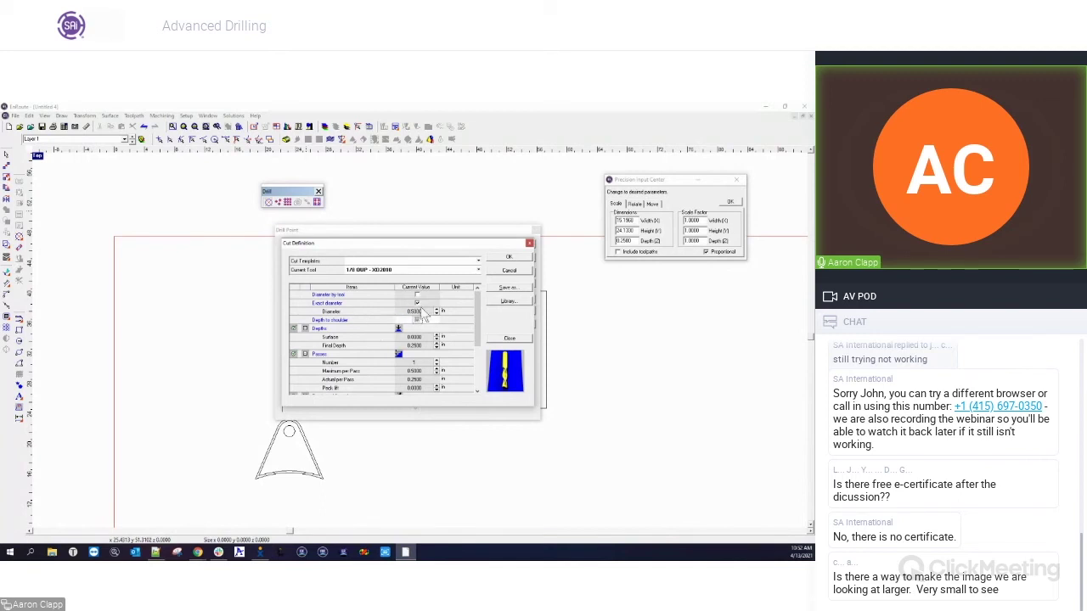
{"action": "left_click", "coordinate": [509, 258]}
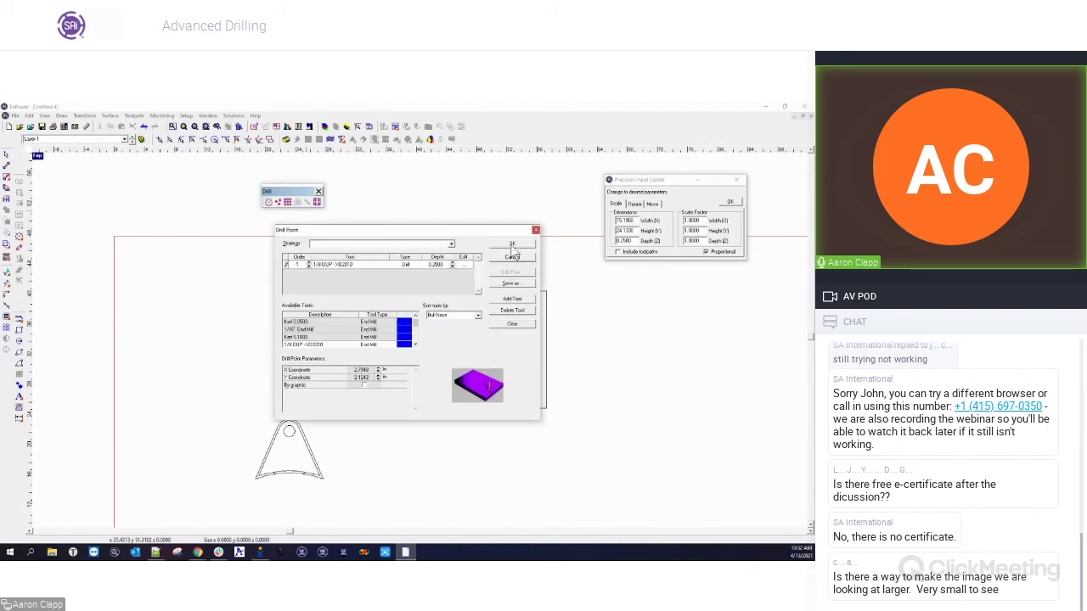
{"action": "left_click", "coordinate": [511, 245]}
Zoom the view in on the 0.5000-diameter drill point near the lower-left corner
{"action": "scroll", "coordinate": [222, 373], "scroll_direction": "down", "scroll_amount": 3}
{"action": "scroll", "coordinate": [139, 512], "scroll_direction": "up", "scroll_amount": 4}
{"action": "scroll", "coordinate": [251, 371], "scroll_direction": "up", "scroll_amount": 1}
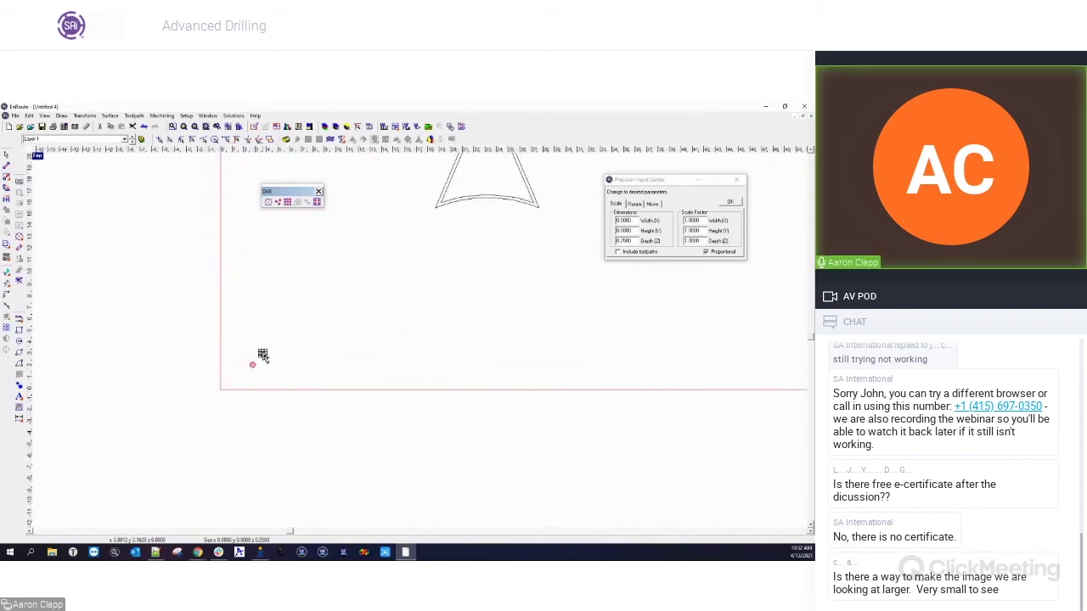
{"action": "scroll", "coordinate": [274, 360], "scroll_direction": "up", "scroll_amount": 5}
{"action": "scroll", "coordinate": [264, 338], "scroll_direction": "up", "scroll_amount": 2}
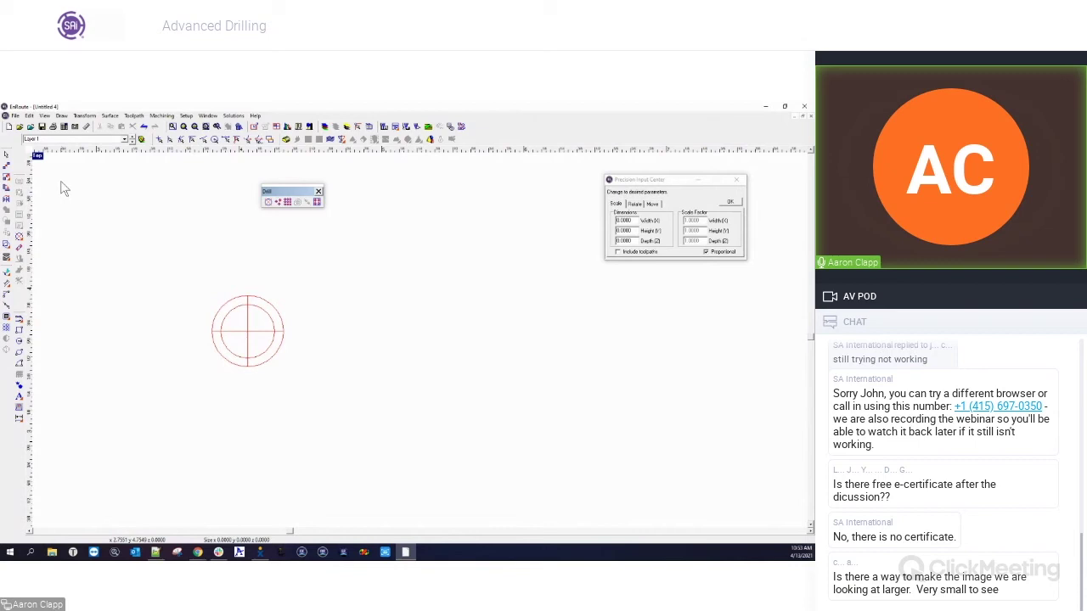
Run the 3D simulation of the drill point toolpath and replay it from the start
{"action": "left_click", "coordinate": [418, 129]}
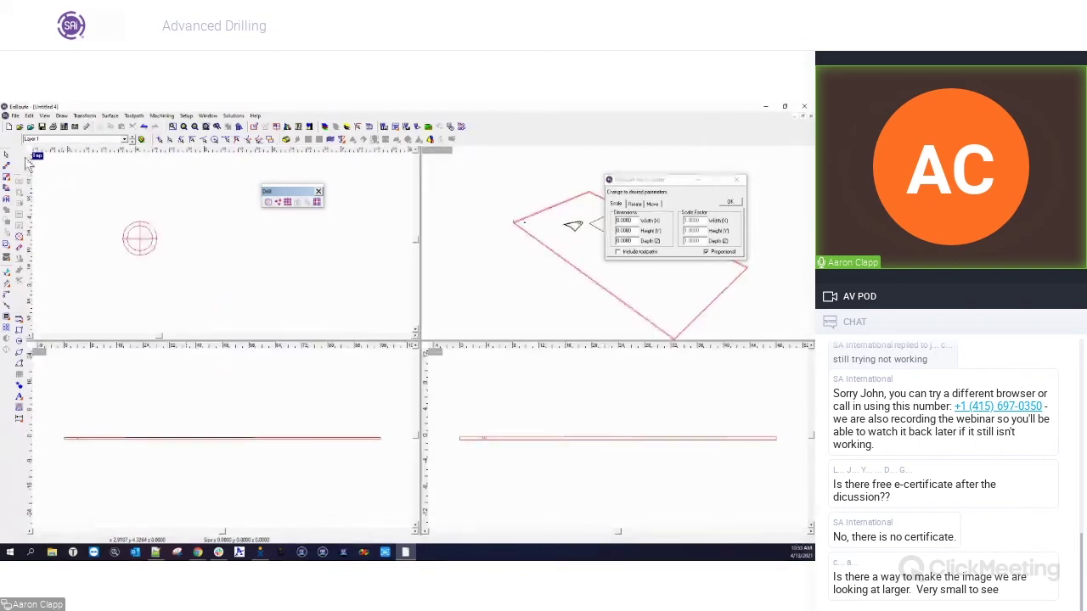
{"action": "left_click", "coordinate": [419, 129]}
{"action": "left_click", "coordinate": [420, 127]}
{"action": "mouse_move", "coordinate": [362, 431]}
{"action": "left_mouse_down"}
{"action": "mouse_move", "coordinate": [340, 439]}
{"action": "mouse_move", "coordinate": [305, 413]}
{"action": "mouse_move", "coordinate": [598, 387]}
{"action": "mouse_move", "coordinate": [349, 349]}
{"action": "mouse_move", "coordinate": [345, 369]}
{"action": "mouse_move", "coordinate": [585, 365]}
{"action": "mouse_move", "coordinate": [229, 378]}
{"action": "mouse_move", "coordinate": [303, 369]}
{"action": "left_mouse_up"}
{"action": "left_click", "coordinate": [642, 147]}
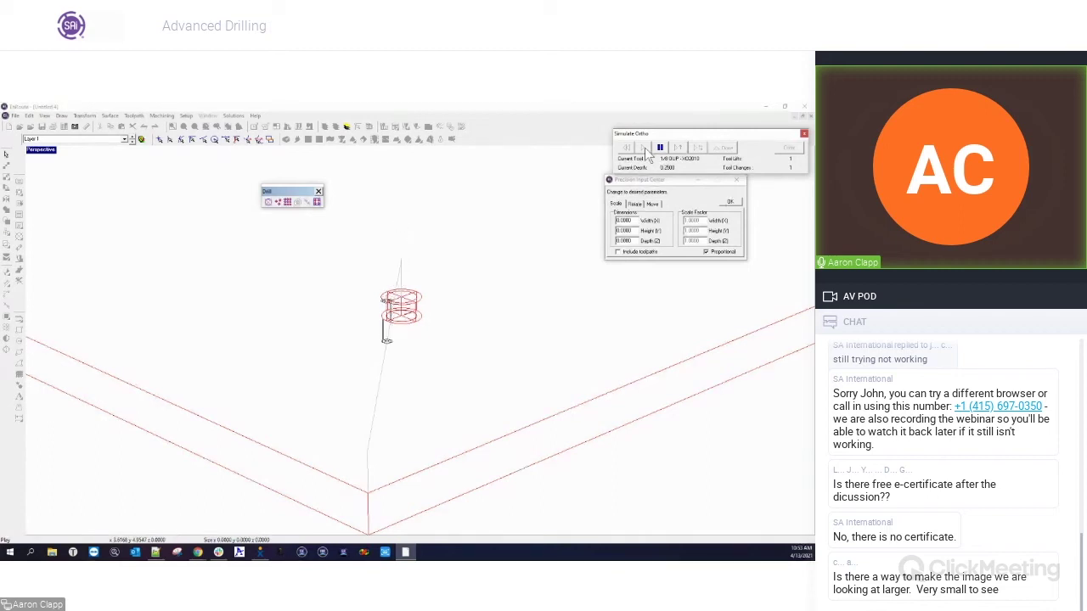
{"action": "left_click", "coordinate": [698, 149]}
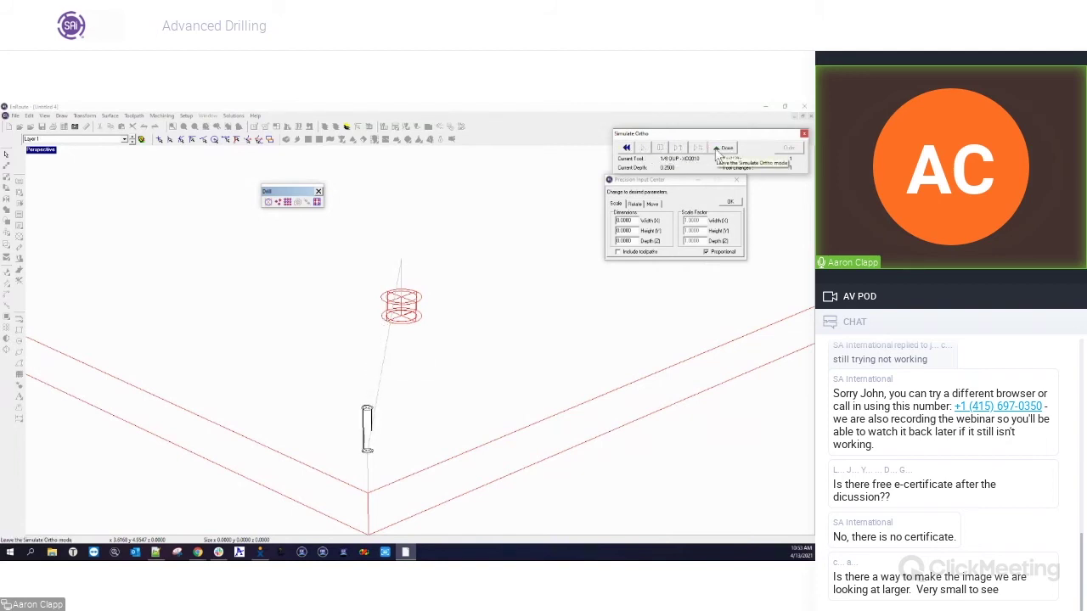
{"action": "left_click", "coordinate": [626, 148]}
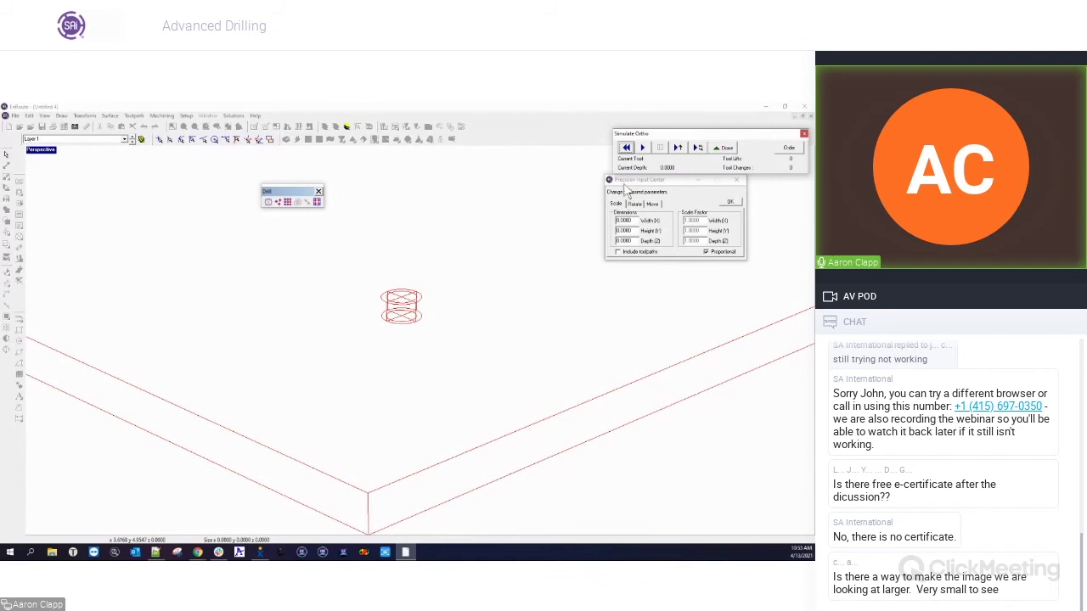
{"action": "left_click", "coordinate": [644, 149]}
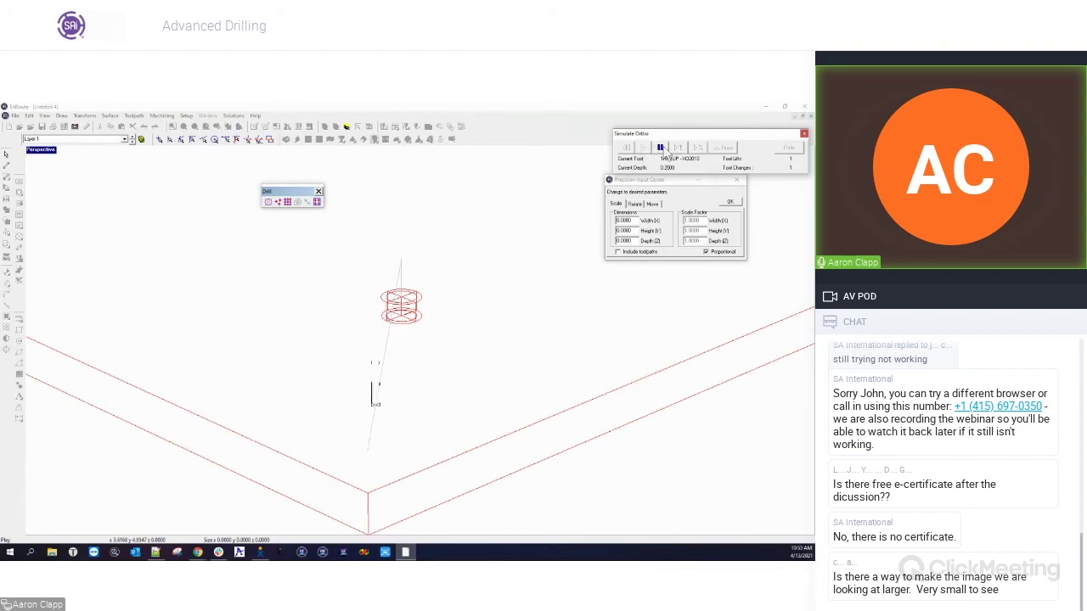
Close the simulation, restore the four-view layout and make Top the active view
{"action": "left_click", "coordinate": [722, 148]}
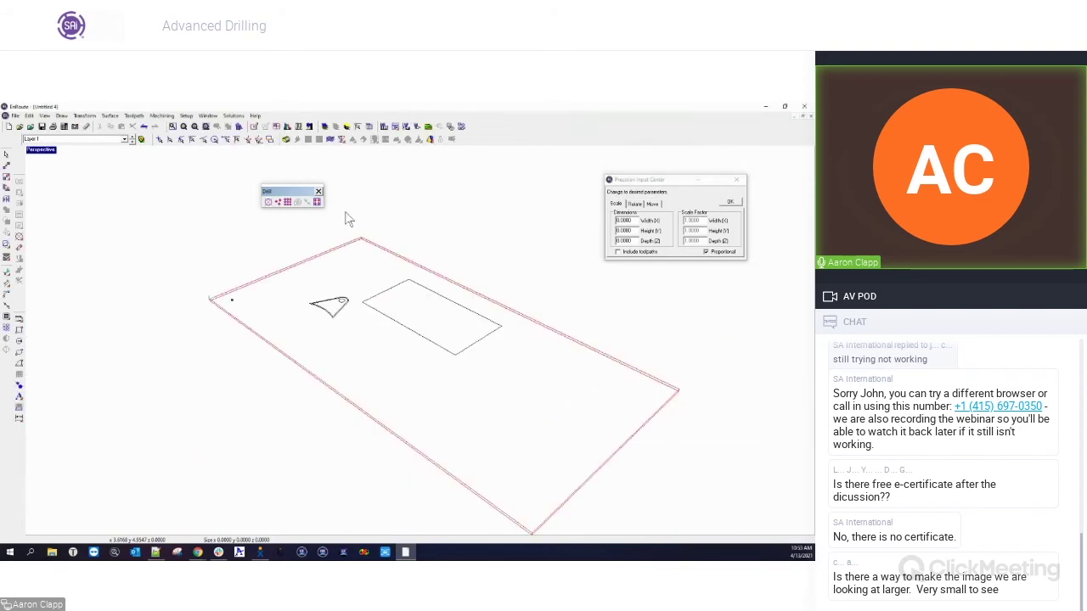
{"action": "double_click", "coordinate": [35, 151]}
{"action": "left_click", "coordinate": [90, 310]}
Zoom the Top viewport in on the 0.5000-diameter drill point
{"action": "scroll", "coordinate": [82, 307], "scroll_direction": "up", "scroll_amount": 5}
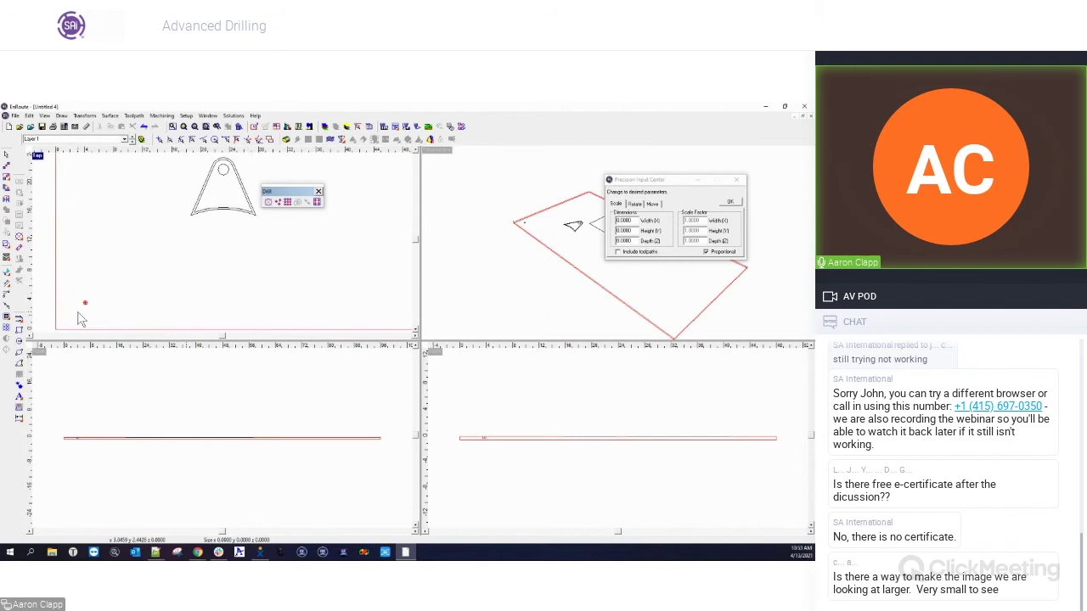
{"action": "scroll", "coordinate": [82, 322], "scroll_direction": "up", "scroll_amount": 2}
{"action": "scroll", "coordinate": [81, 316], "scroll_direction": "up", "scroll_amount": 3}
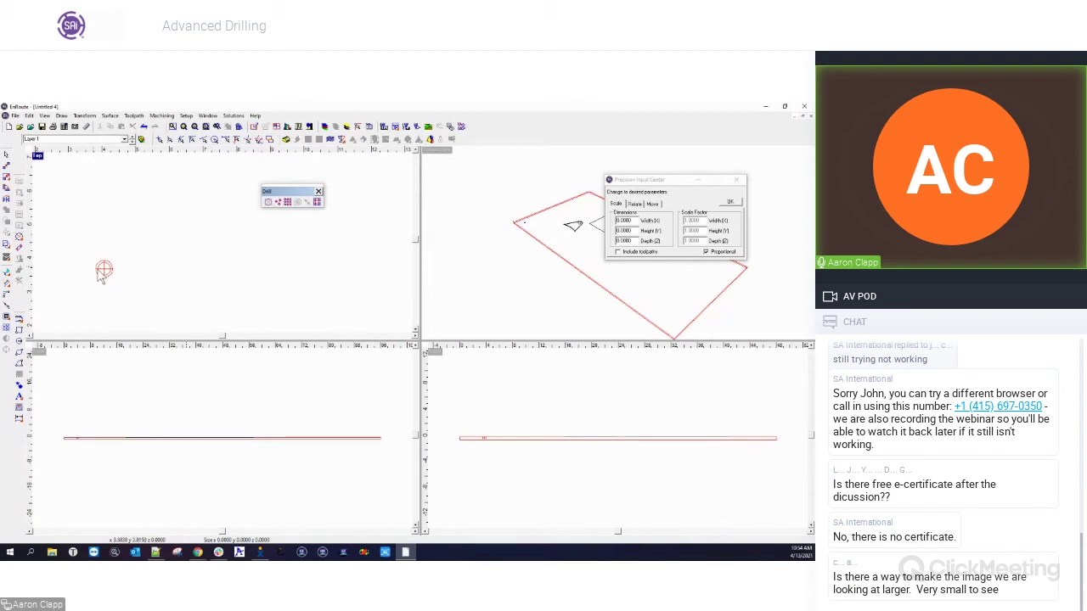
{"action": "right_click", "coordinate": [104, 272]}
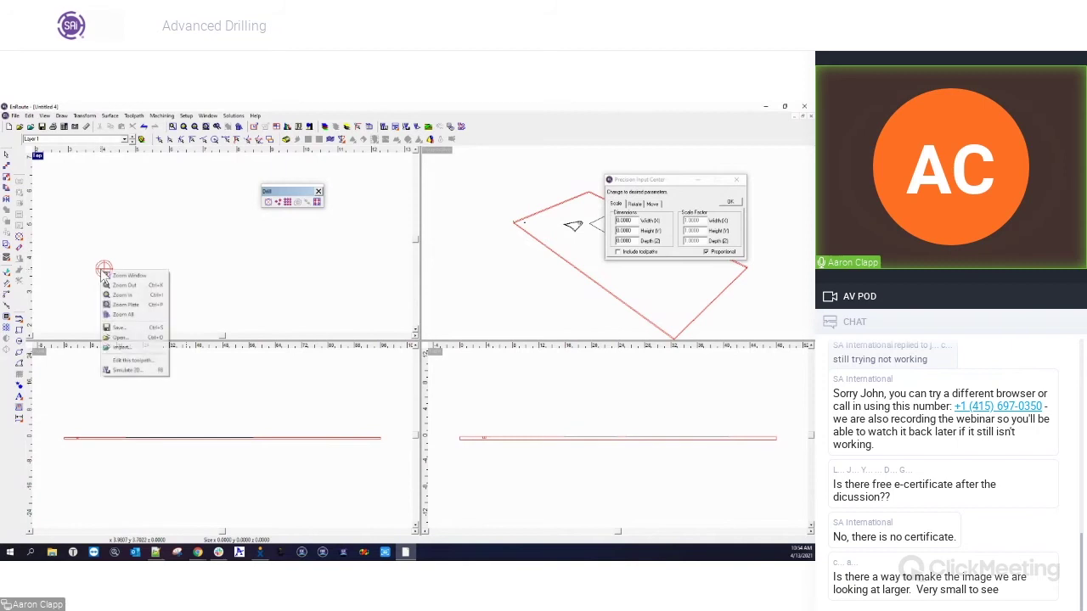
{"action": "left_click", "coordinate": [127, 360]}
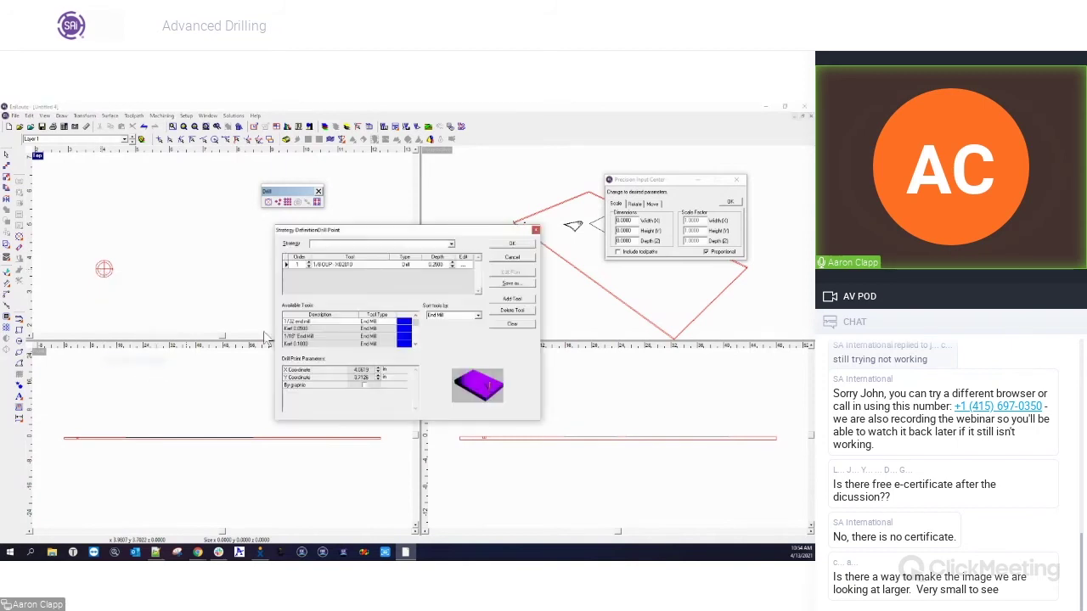
{"action": "left_click", "coordinate": [462, 265]}
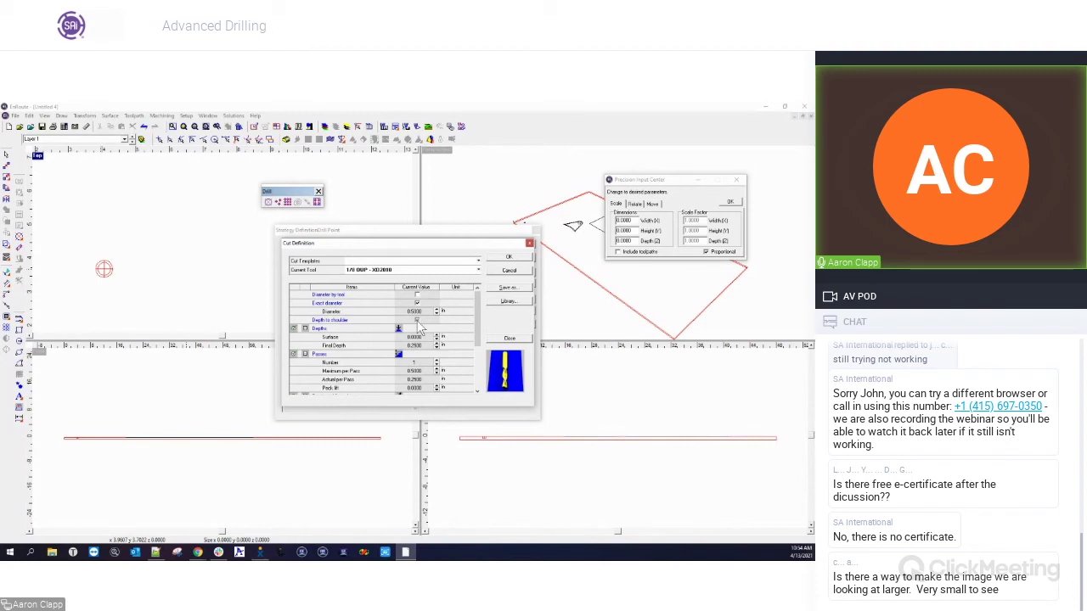
{"action": "left_click", "coordinate": [529, 243]}
{"action": "left_click", "coordinate": [536, 231]}
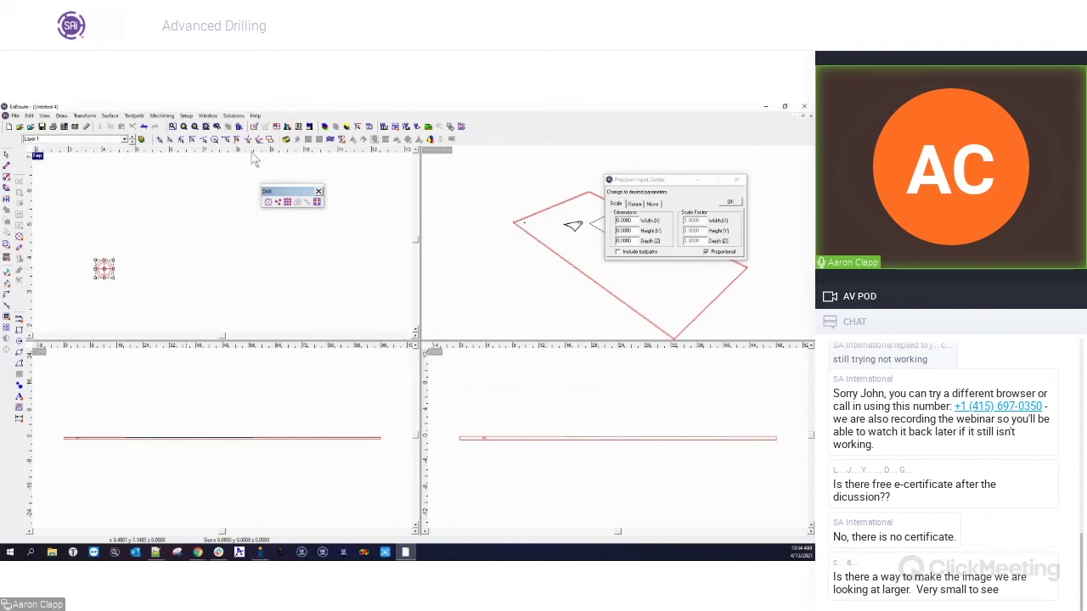
{"action": "left_click", "coordinate": [205, 116]}
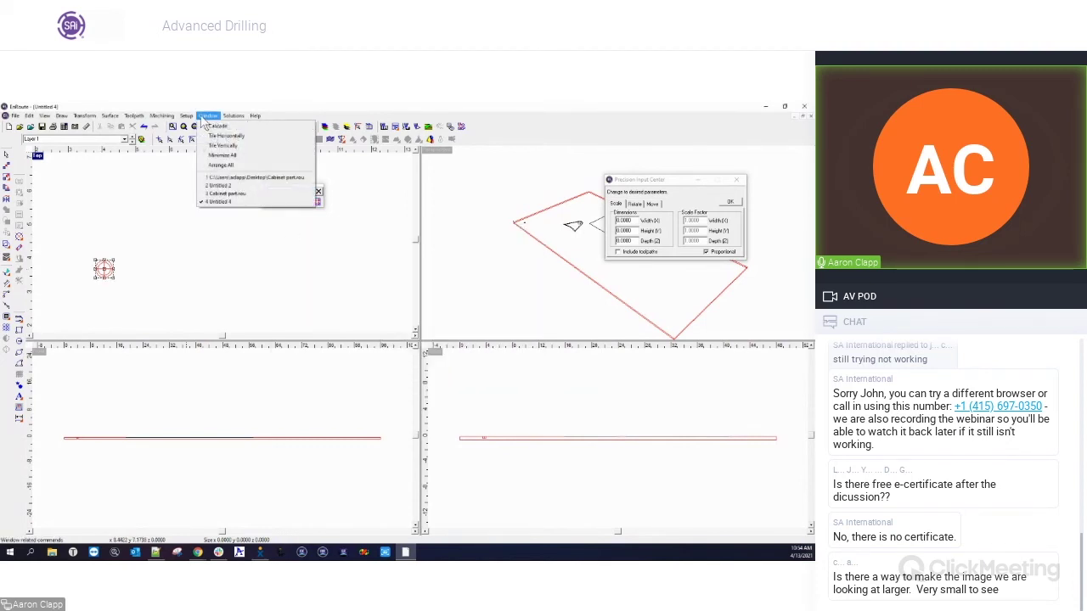
{"action": "left_click", "coordinate": [233, 115]}
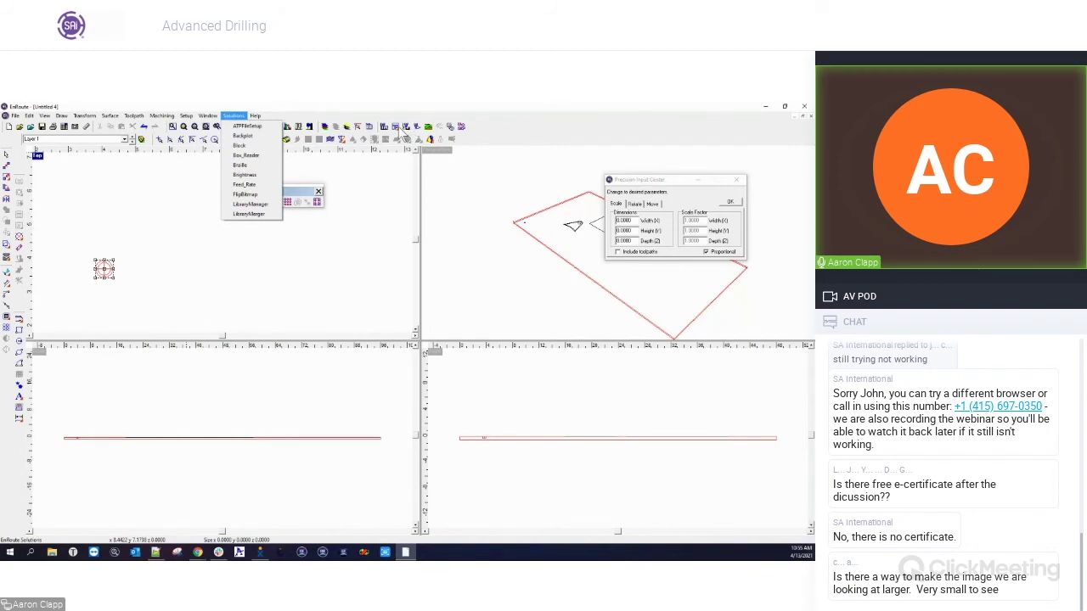
{"action": "mouse_move", "coordinate": [187, 115]}
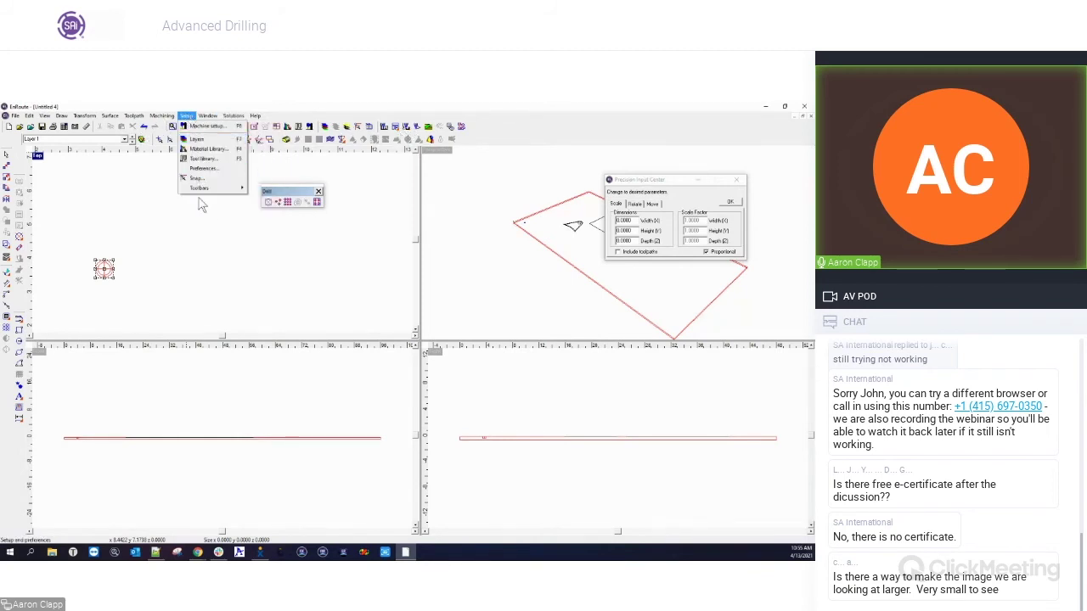
{"action": "left_click", "coordinate": [203, 159]}
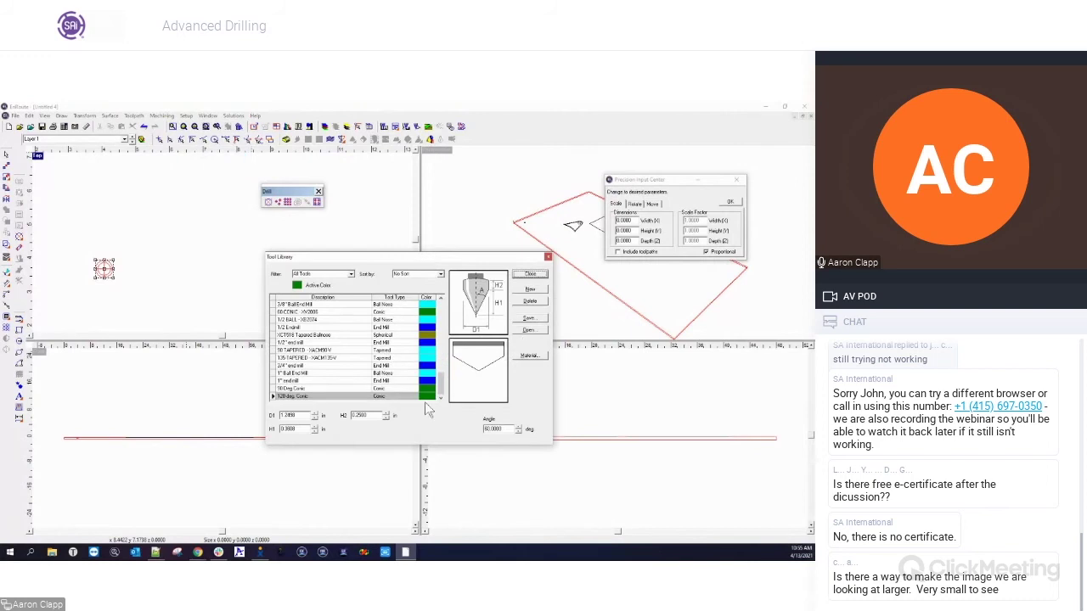
{"action": "left_click", "coordinate": [439, 274]}
{"action": "left_click", "coordinate": [414, 290]}
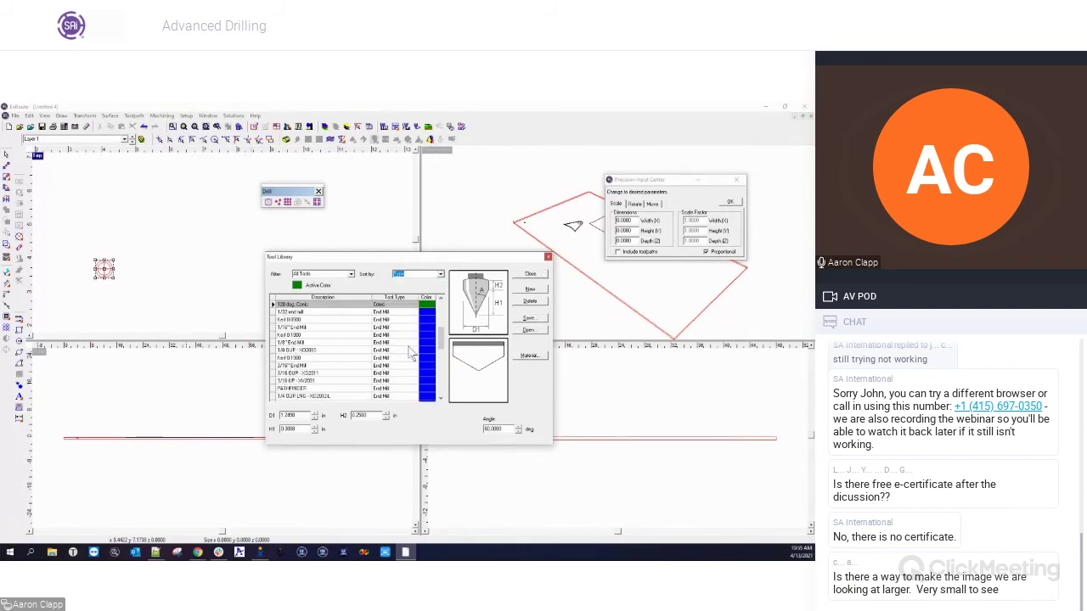
{"action": "left_click_drag", "start_coordinate": [443, 335], "coordinate": [443, 307]}
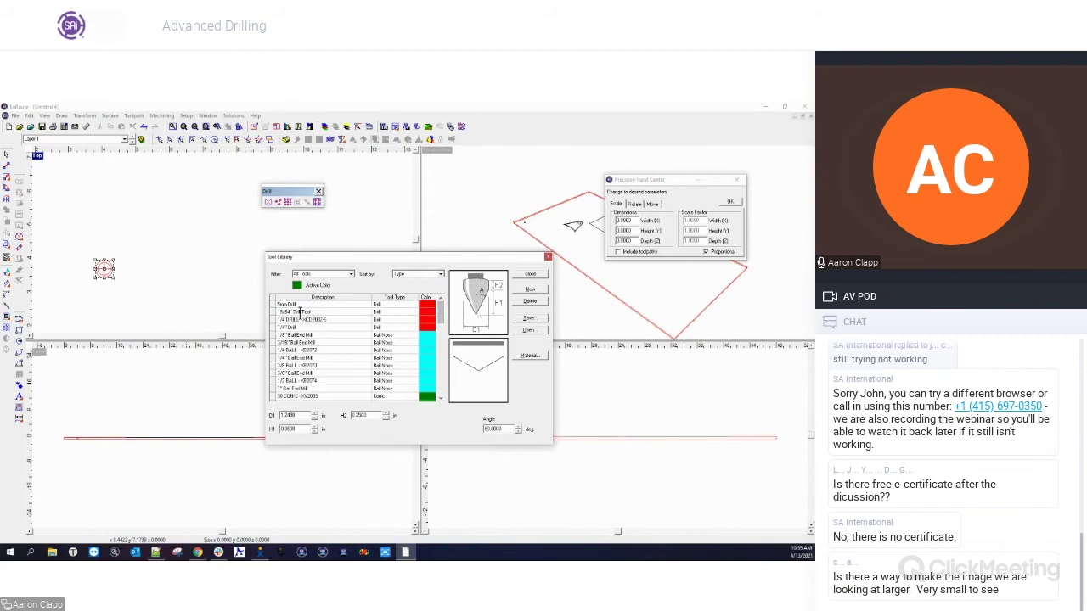
{"action": "left_click", "coordinate": [295, 304]}
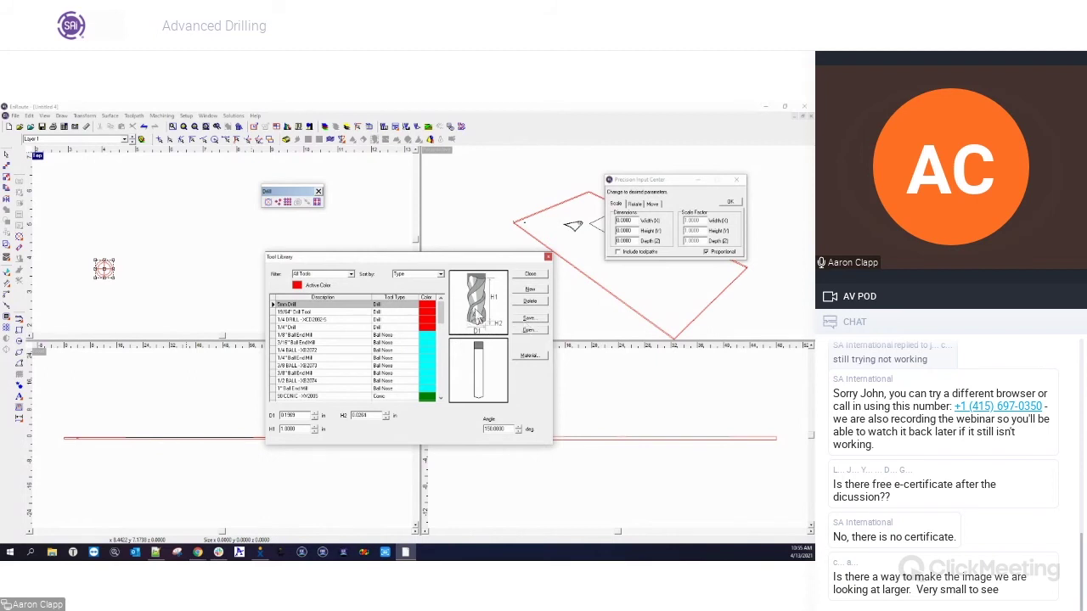
{"action": "left_click", "coordinate": [535, 273]}
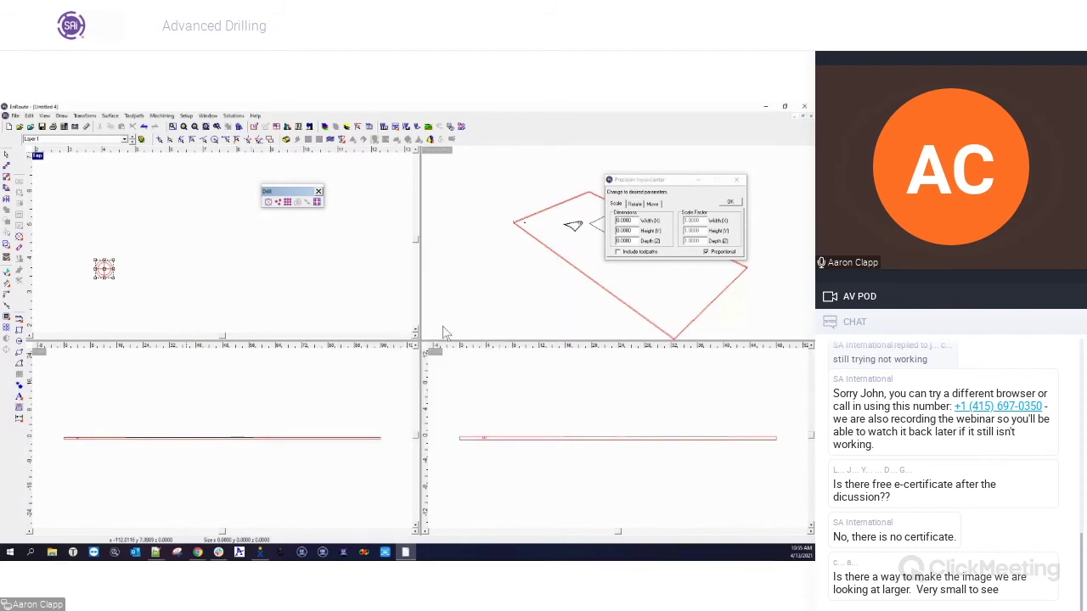
Reopen the drill toolpath's 1/8 DUP cut settings and switch hole sizing to Diameter by tool
{"action": "right_click", "coordinate": [104, 269]}
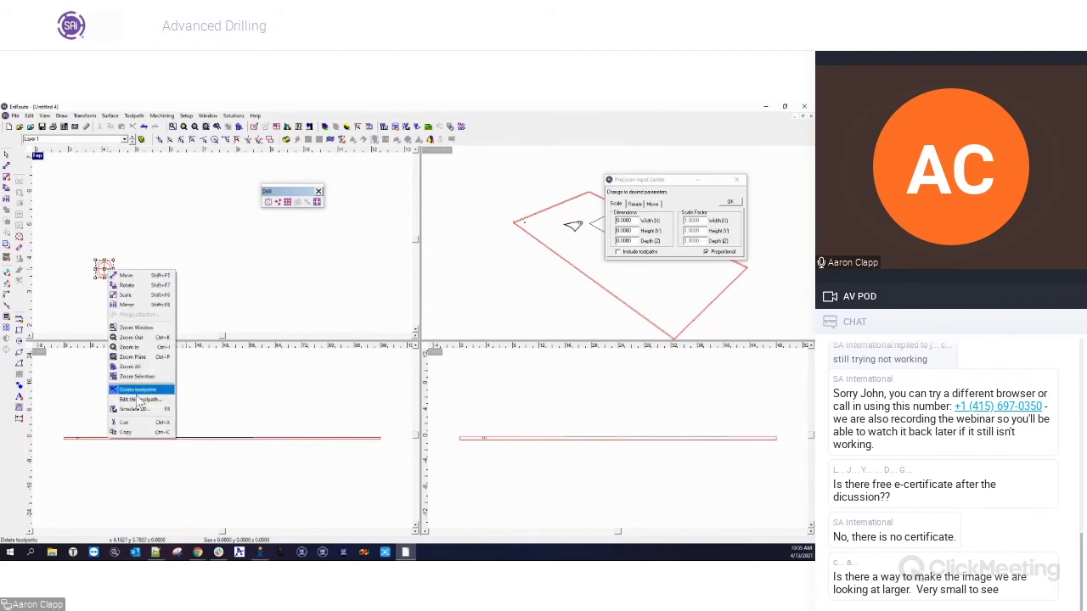
{"action": "left_click", "coordinate": [140, 396]}
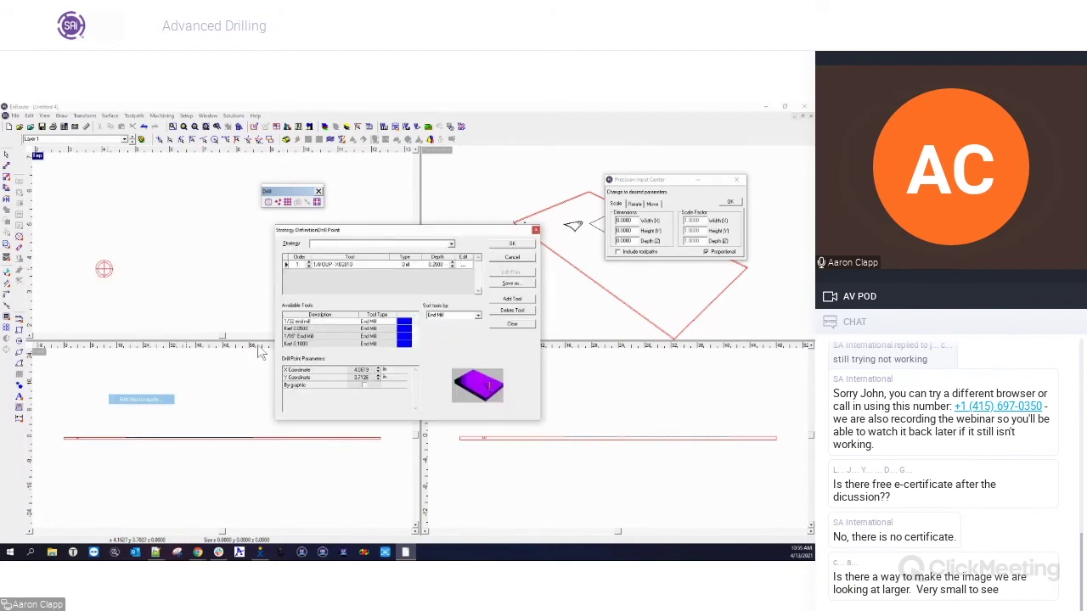
{"action": "left_click", "coordinate": [463, 265]}
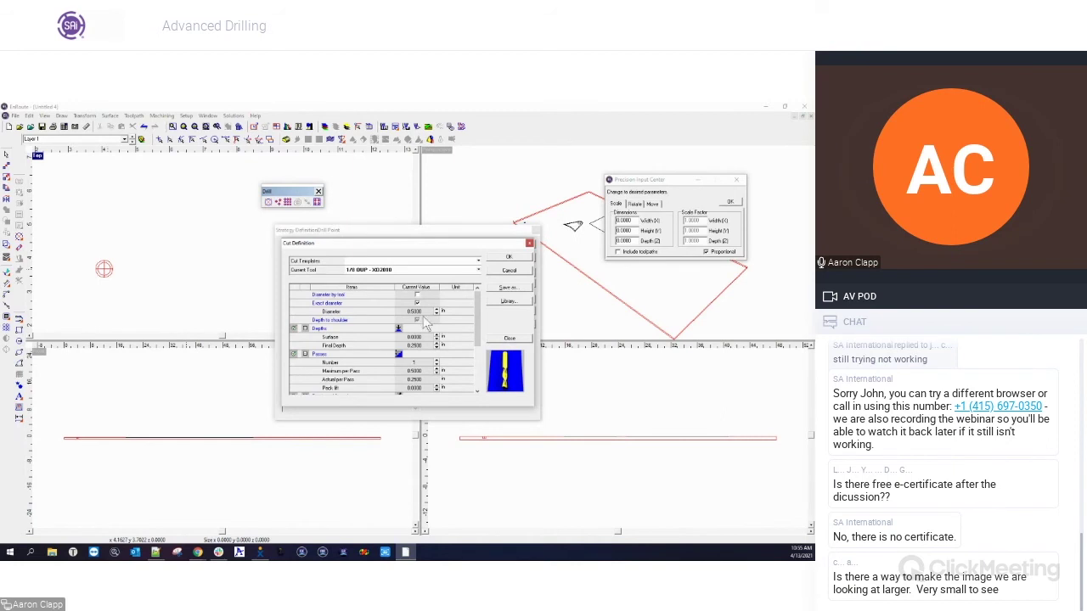
{"action": "left_click", "coordinate": [416, 294]}
{"action": "left_click", "coordinate": [420, 323]}
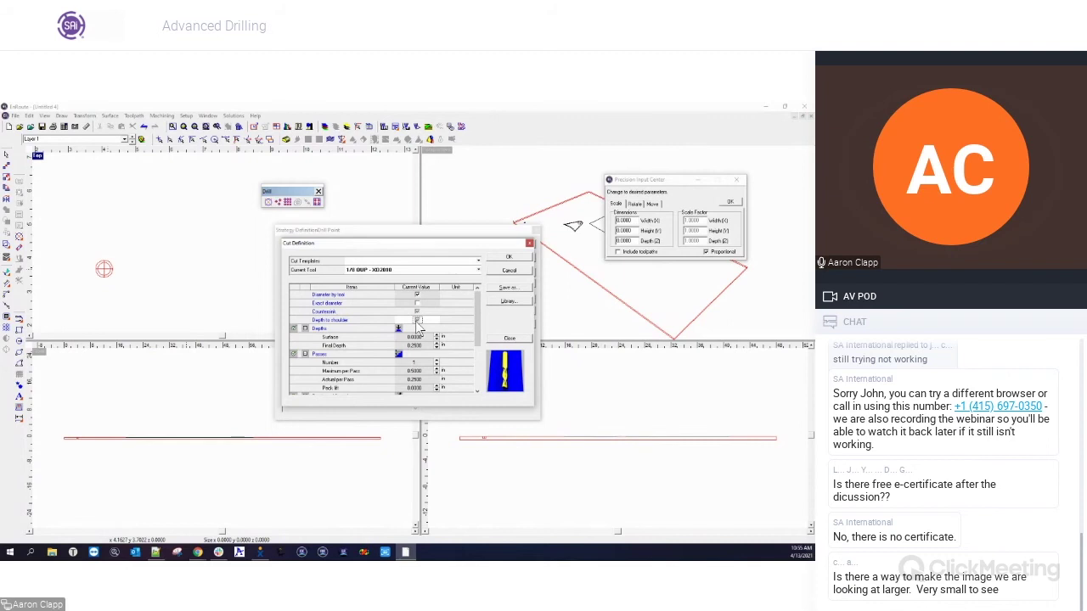
{"action": "left_click", "coordinate": [417, 321]}
{"action": "left_click_drag", "start_coordinate": [476, 304], "coordinate": [476, 348]}
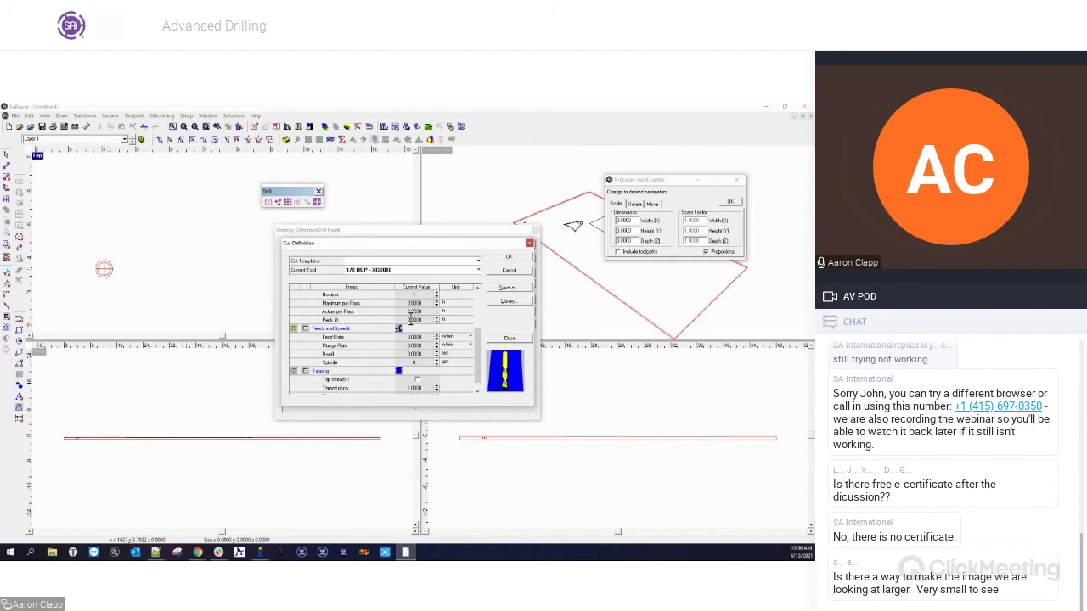
Enable Tap threads for the 1/8 DUP tool and review Thread pitch 1.0000, Spindle and Plunge Rate
{"action": "left_click", "coordinate": [413, 319]}
{"action": "scroll", "coordinate": [480, 344], "scroll_direction": "down", "scroll_amount": 1}
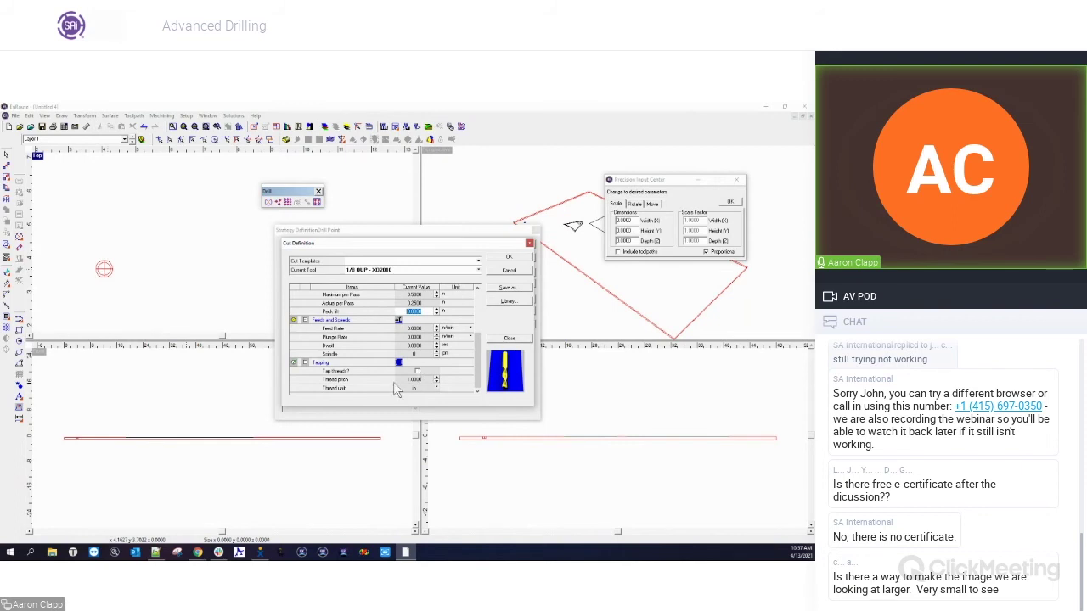
{"action": "left_click", "coordinate": [418, 372]}
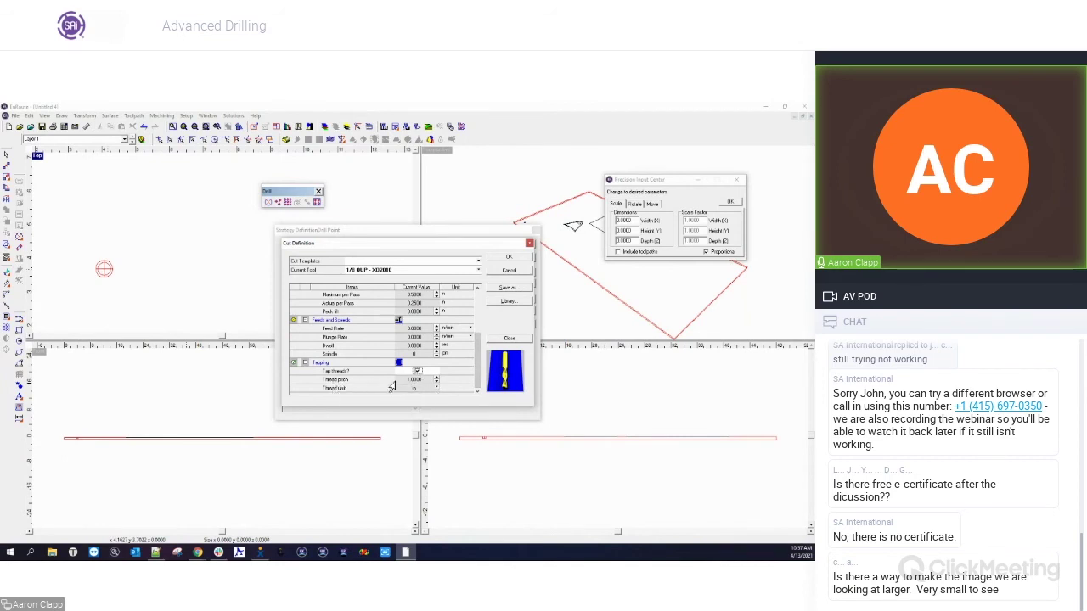
{"action": "left_click", "coordinate": [427, 380]}
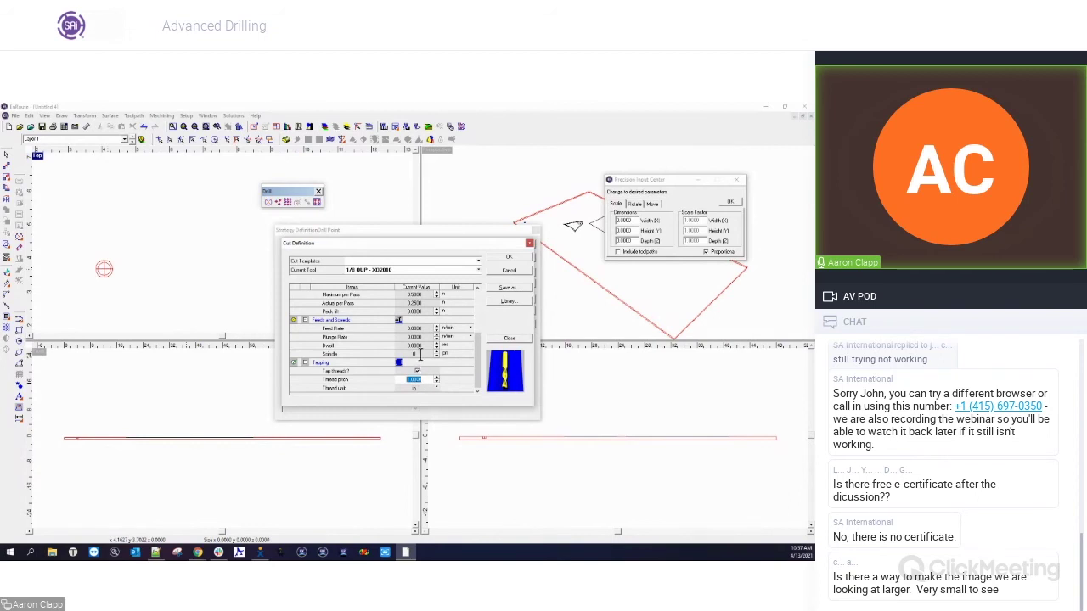
{"action": "left_click", "coordinate": [402, 355]}
{"action": "left_click", "coordinate": [425, 338]}
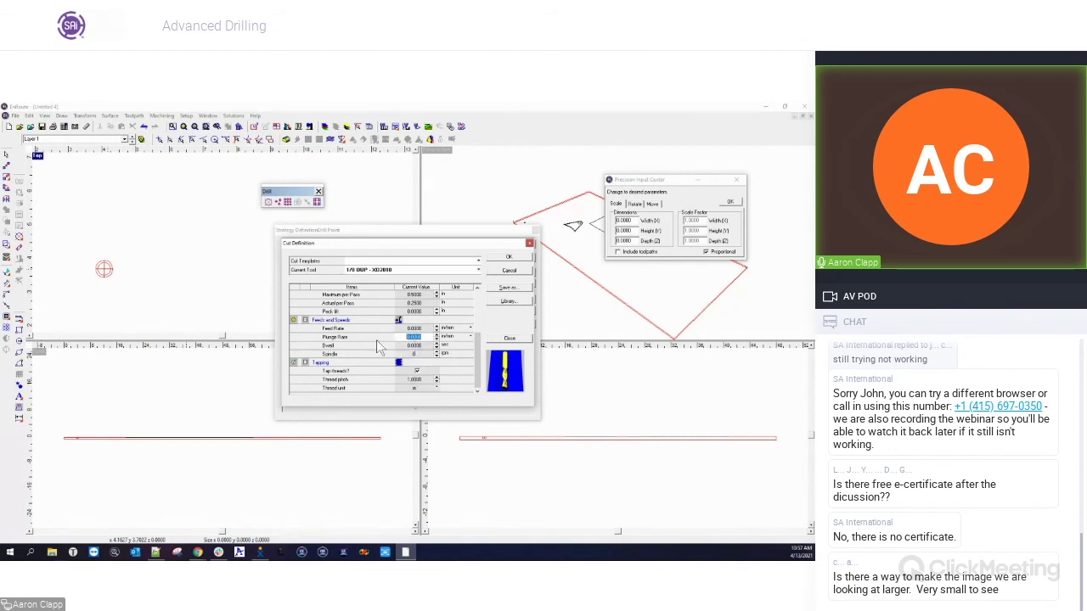
{"action": "left_click", "coordinate": [417, 355]}
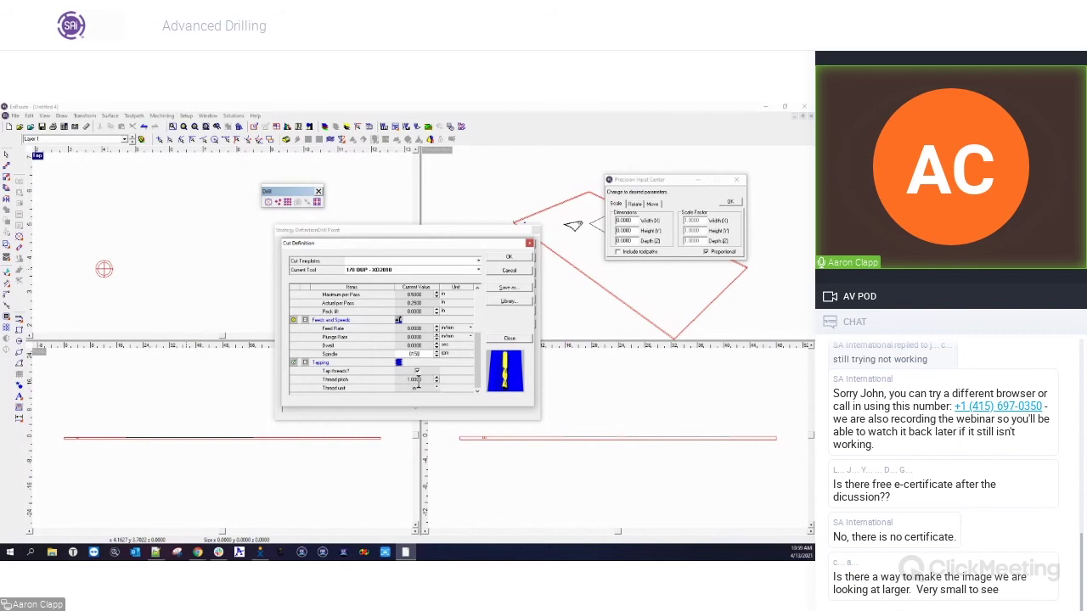
Edit the 1/8 DBP tool's plunge rate and set its spindle speed to 18000, keeping Tap threads unchecked
{"action": "type", "text": "1500"}
{"action": "key", "text": "Return"}
{"action": "left_click", "coordinate": [414, 337]}
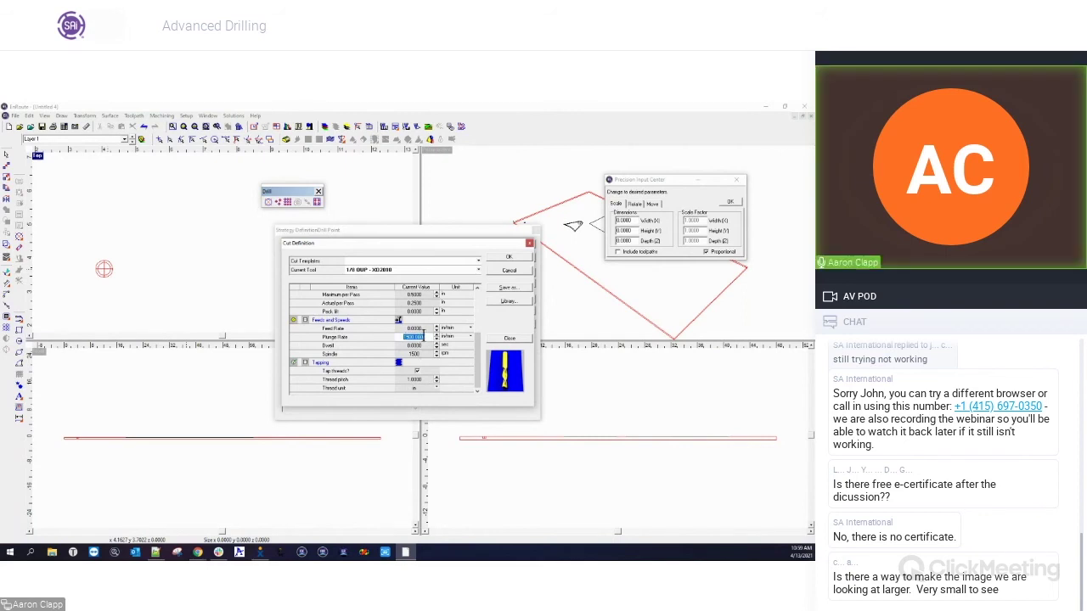
{"action": "left_click", "coordinate": [426, 353]}
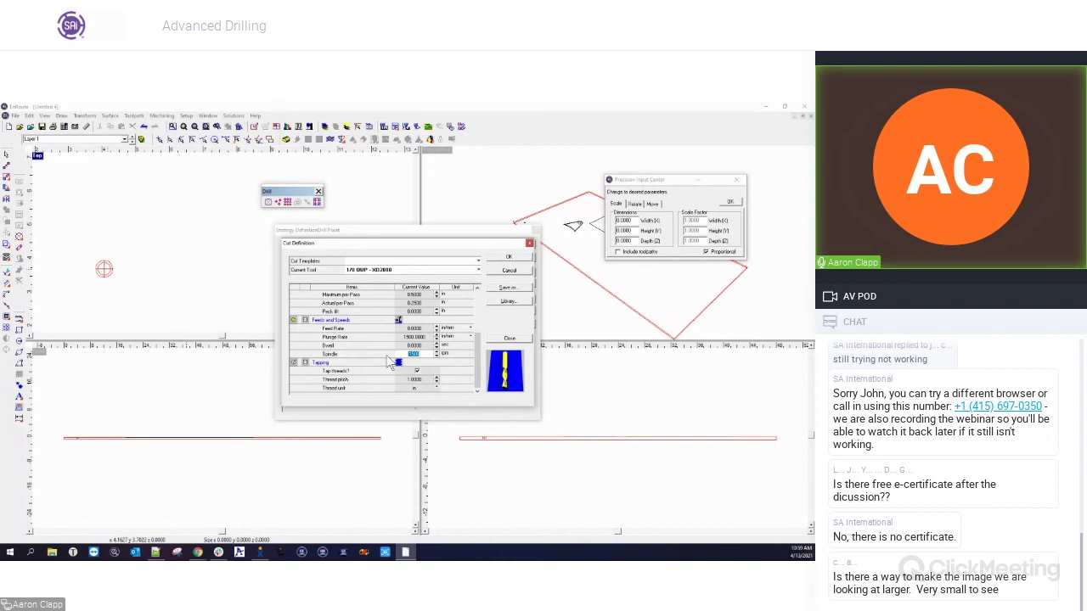
{"action": "left_click", "coordinate": [393, 363]}
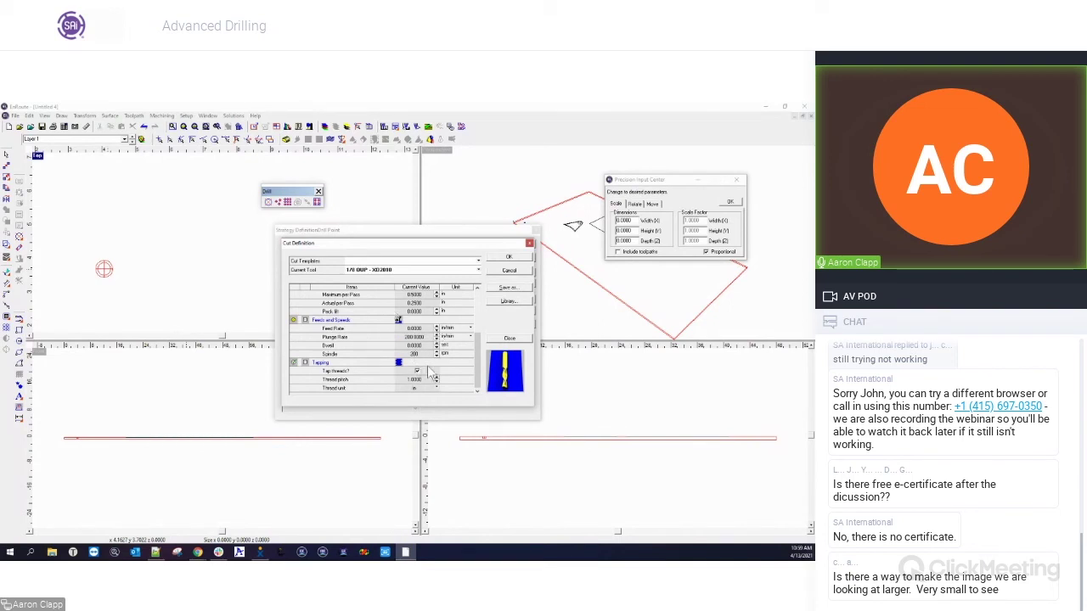
{"action": "left_click", "coordinate": [416, 372]}
{"action": "left_click", "coordinate": [416, 372]}
{"action": "type", "text": "18000"}
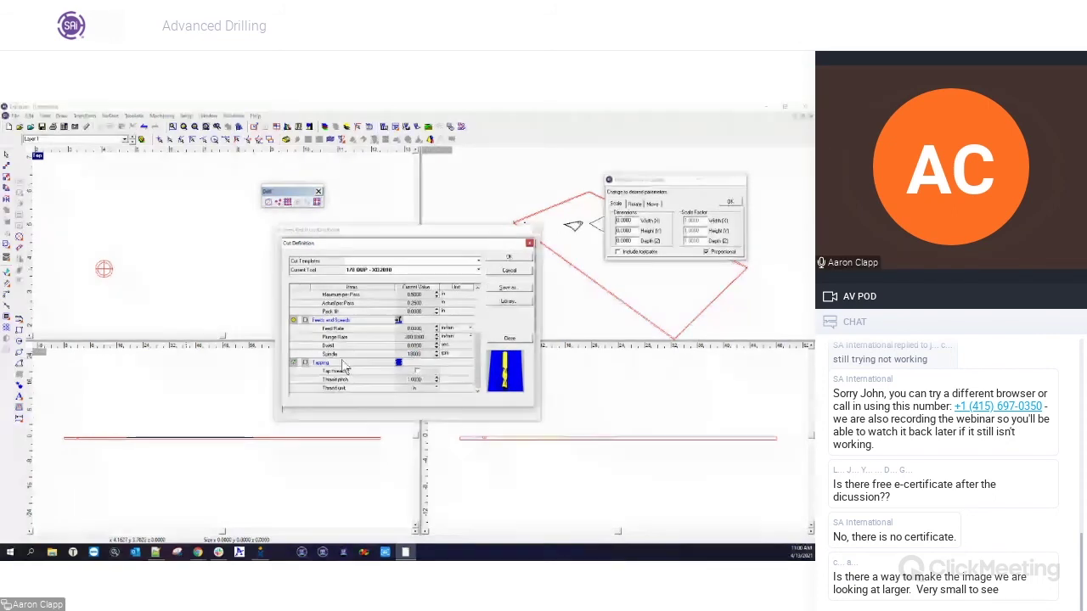
{"action": "left_click", "coordinate": [411, 338]}
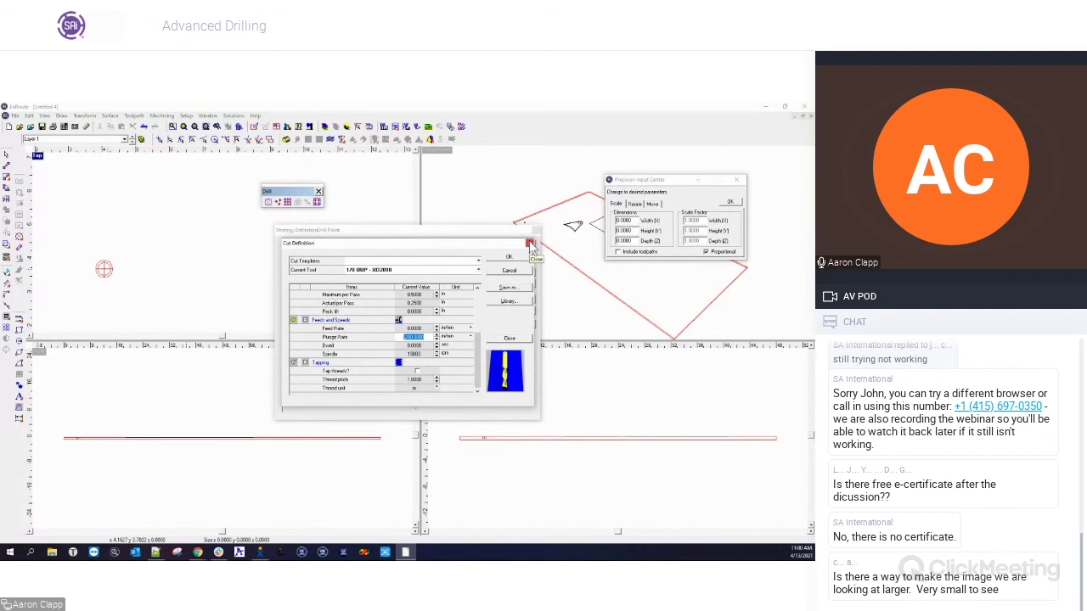
Replace the drilling order with the 5mm Drill followed by the 90 CONIC tool
{"action": "left_click", "coordinate": [530, 245]}
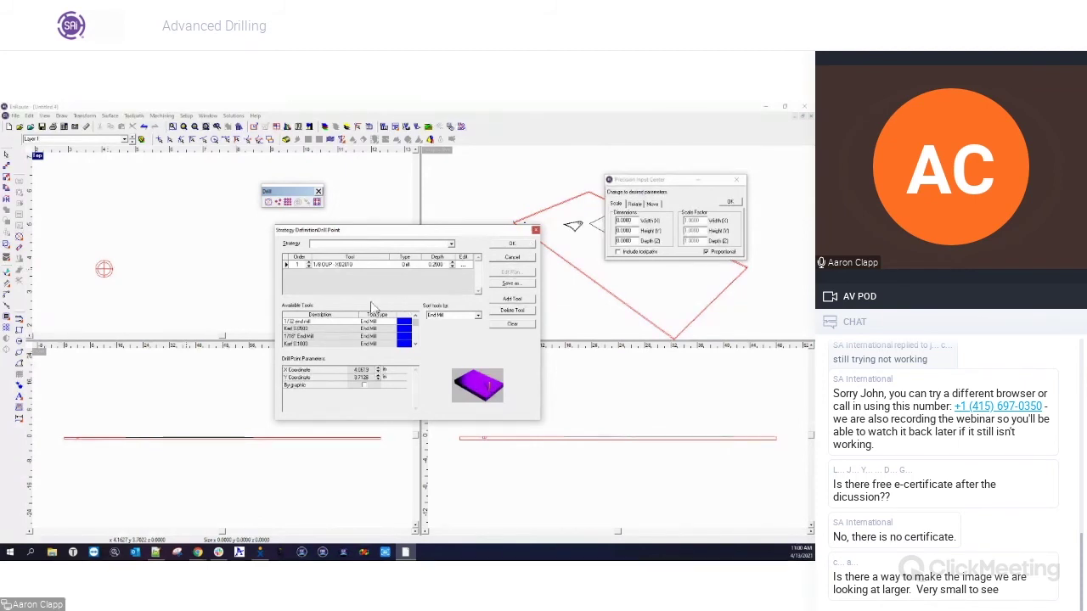
{"action": "left_click", "coordinate": [512, 325]}
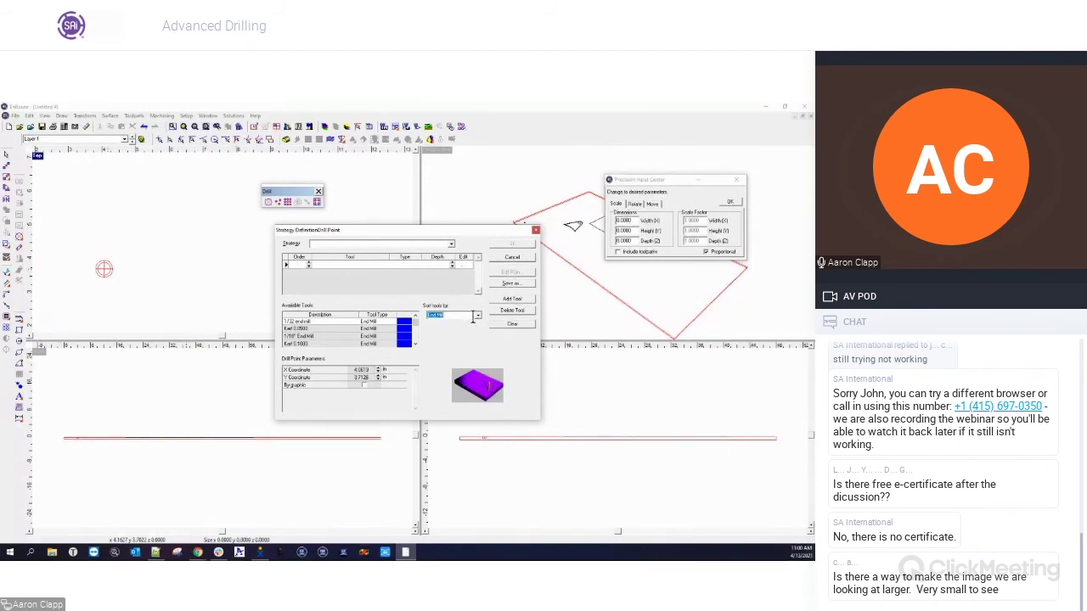
{"action": "left_click", "coordinate": [477, 316]}
{"action": "left_click_drag", "start_coordinate": [479, 348], "coordinate": [479, 340]}
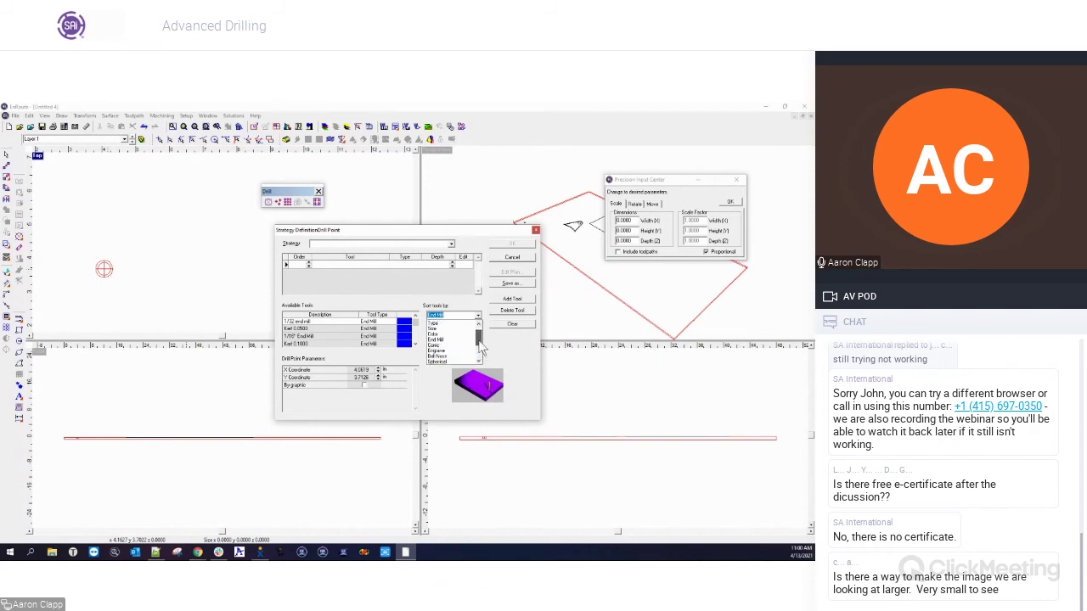
{"action": "left_click", "coordinate": [481, 346]}
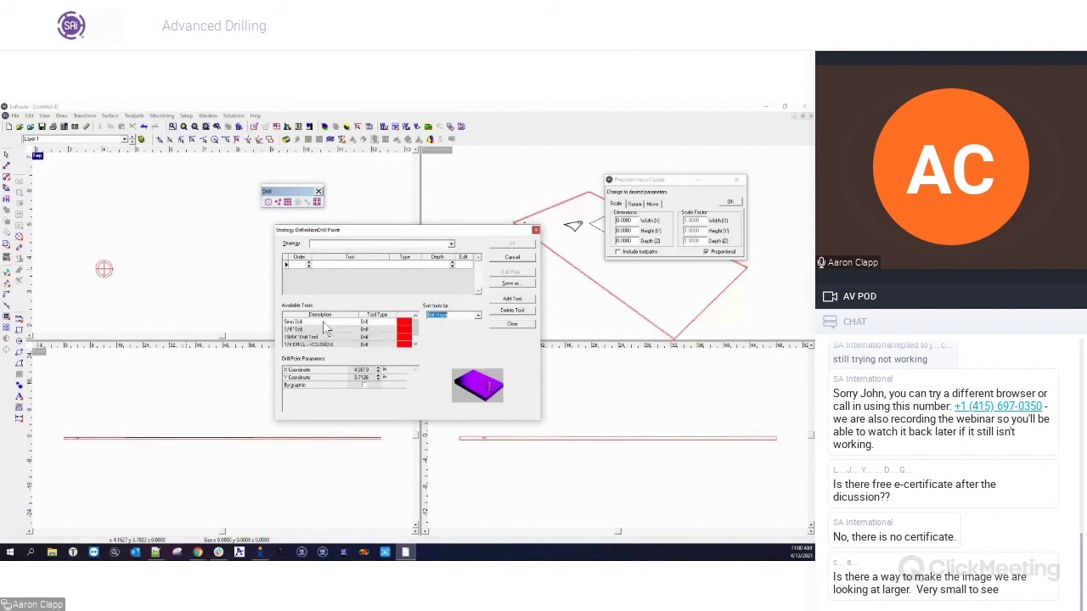
{"action": "left_click", "coordinate": [478, 315]}
{"action": "scroll", "coordinate": [481, 340], "scroll_direction": "up", "scroll_amount": 2}
{"action": "left_click", "coordinate": [458, 339]}
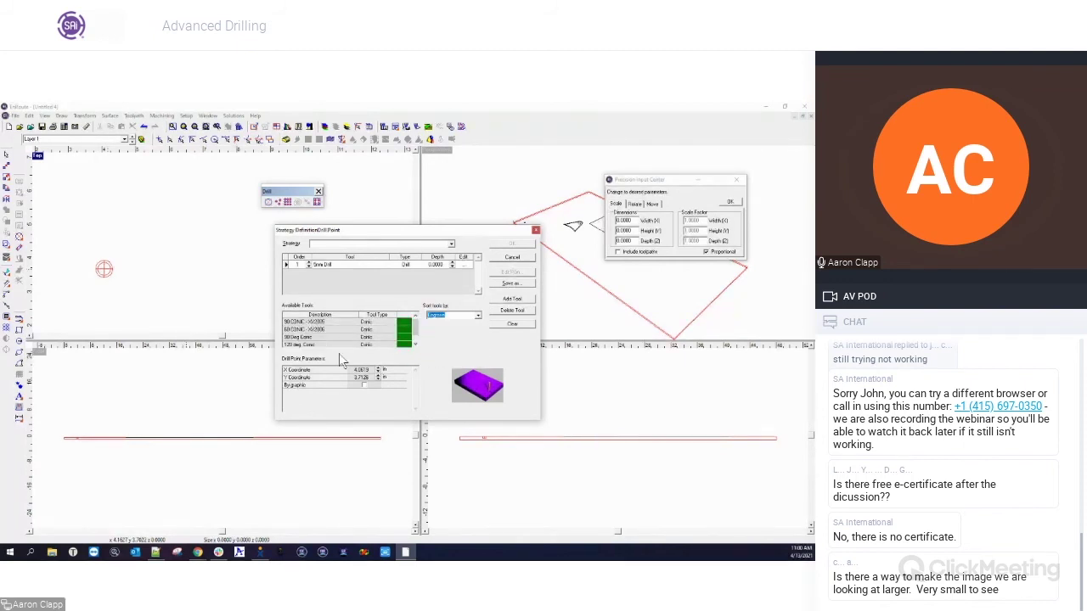
{"action": "double_click", "coordinate": [314, 323]}
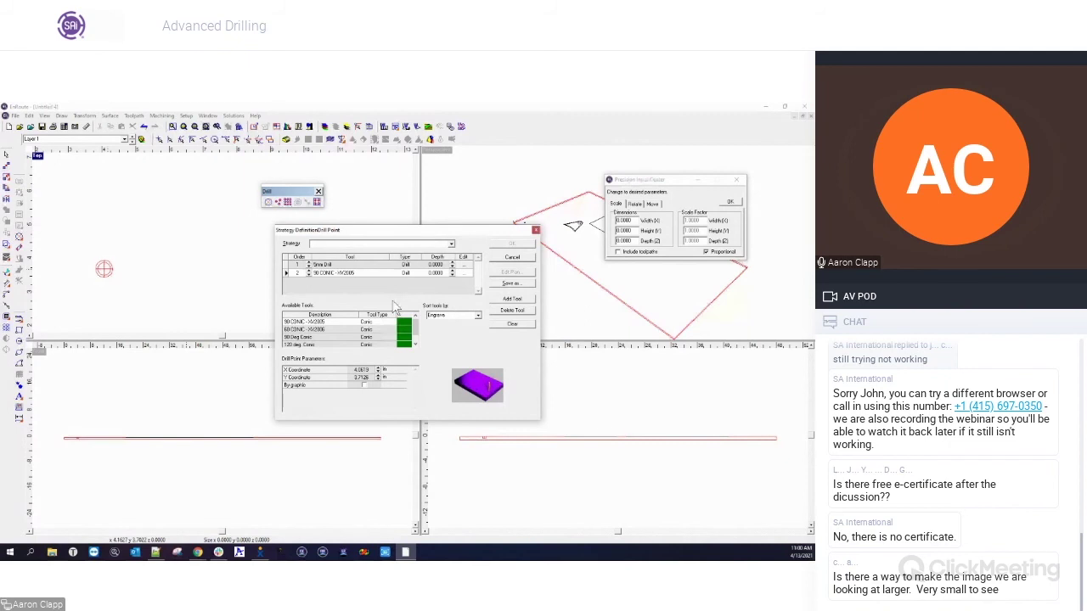
Set the 90 CONIC step's cutting depth to 0.1250
{"action": "left_click", "coordinate": [435, 265]}
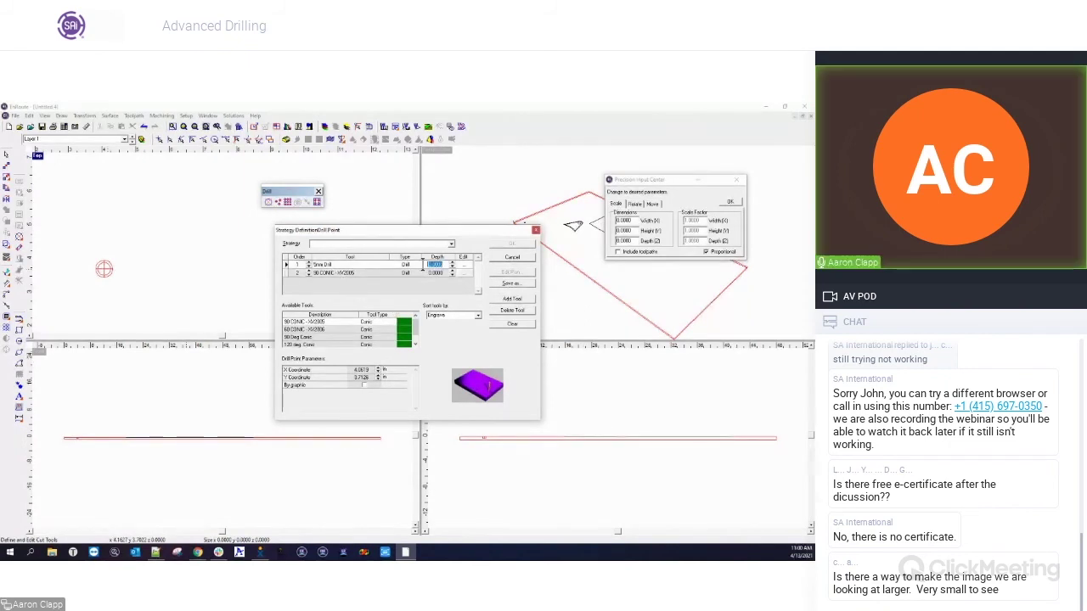
{"action": "left_click", "coordinate": [408, 272]}
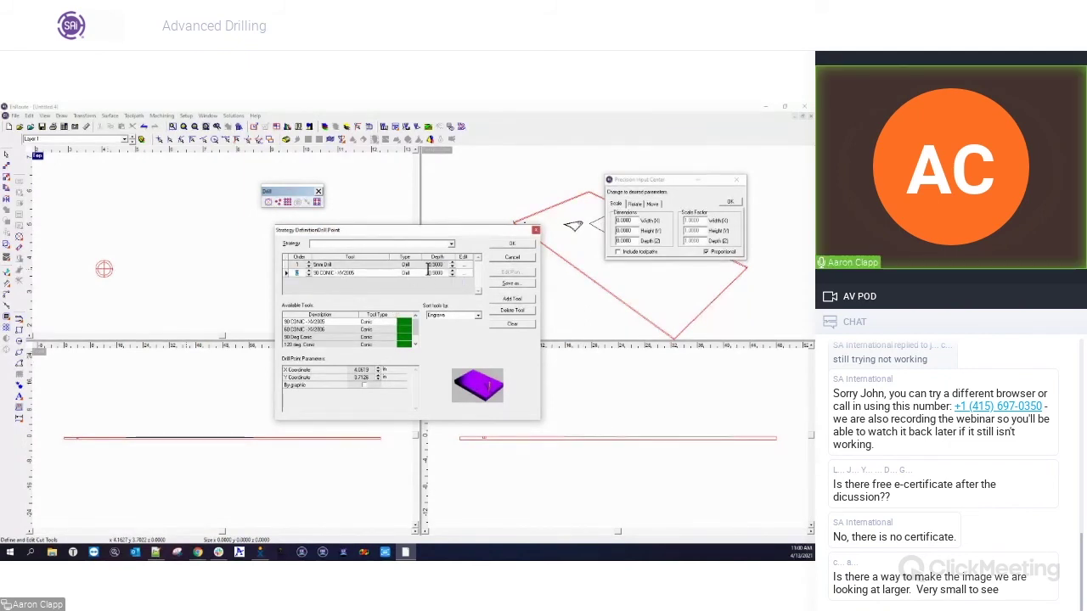
{"action": "left_click", "coordinate": [438, 273]}
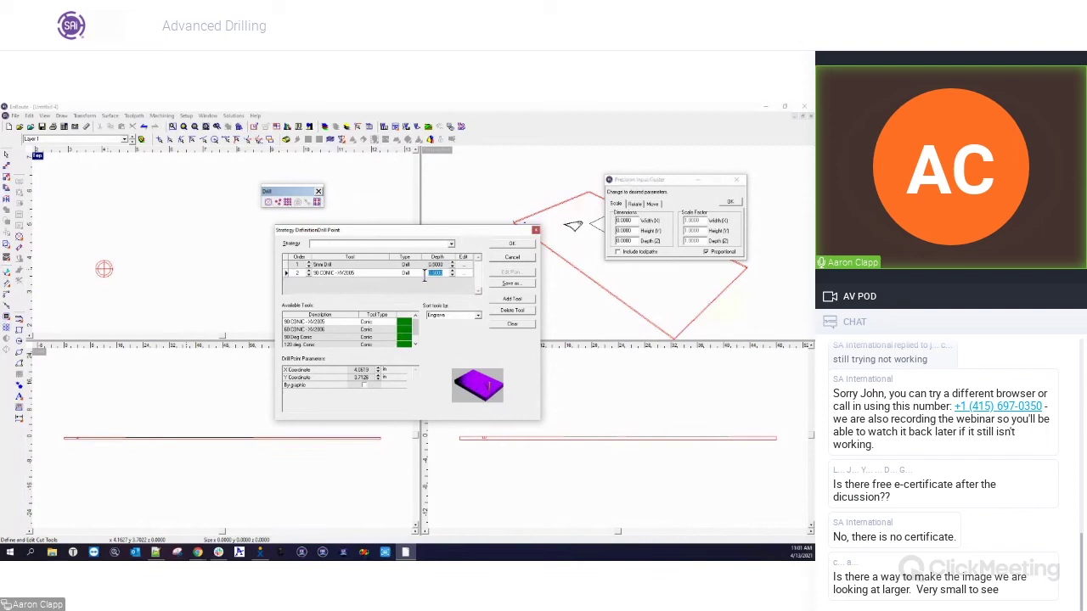
{"action": "type", "text": "125"}
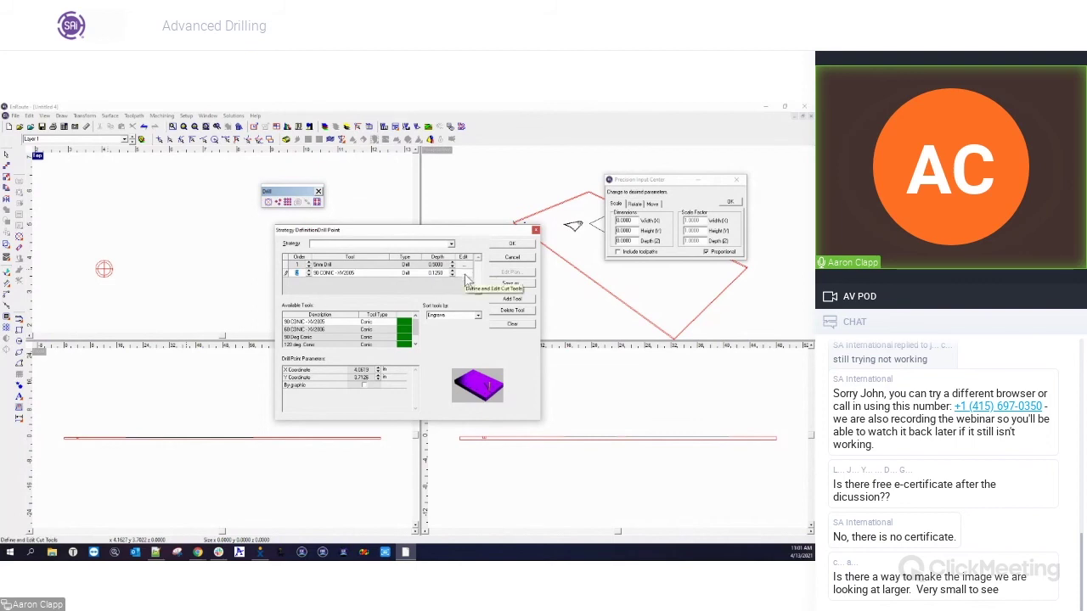
Enable countersinking on the 90 CONIC tool at 0.1250 diameter and apply the drill-point toolpath
{"action": "left_click", "coordinate": [466, 276]}
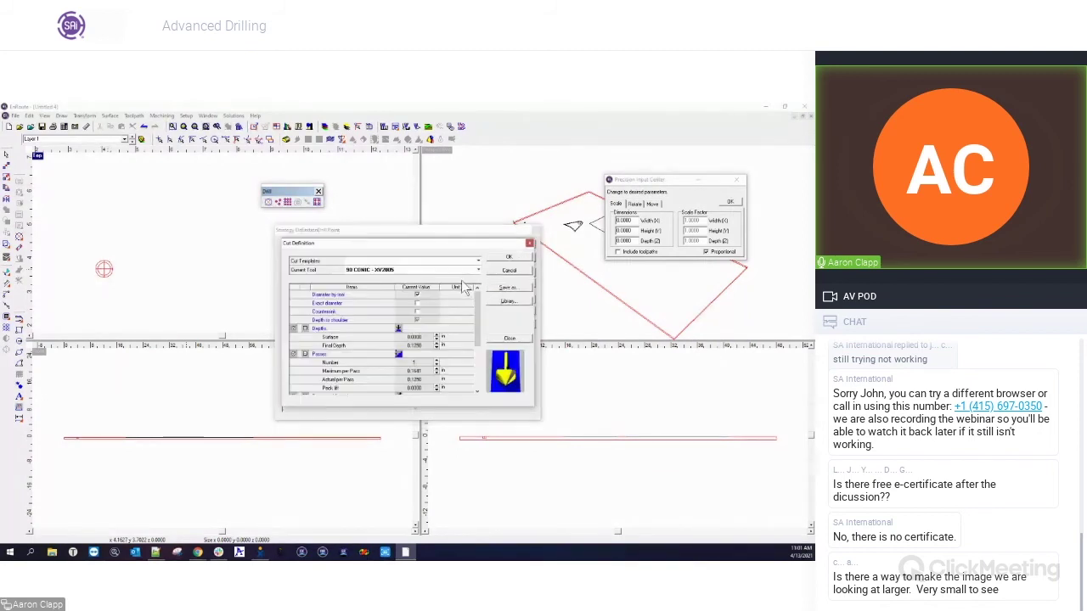
{"action": "left_click", "coordinate": [416, 312]}
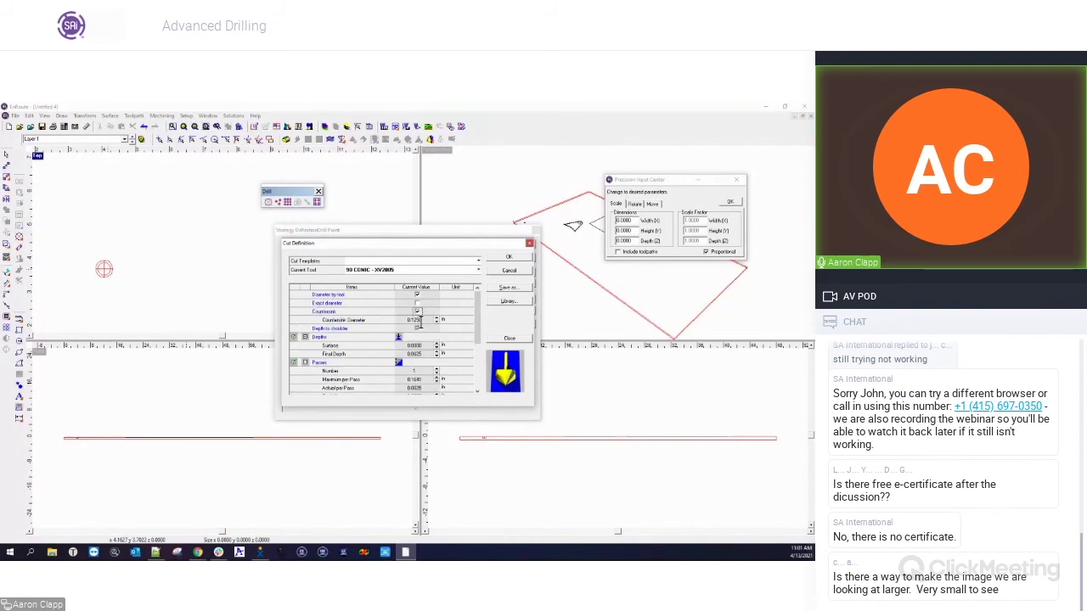
{"action": "left_click_drag", "start_coordinate": [422, 319], "coordinate": [404, 318]}
{"action": "left_click", "coordinate": [516, 260]}
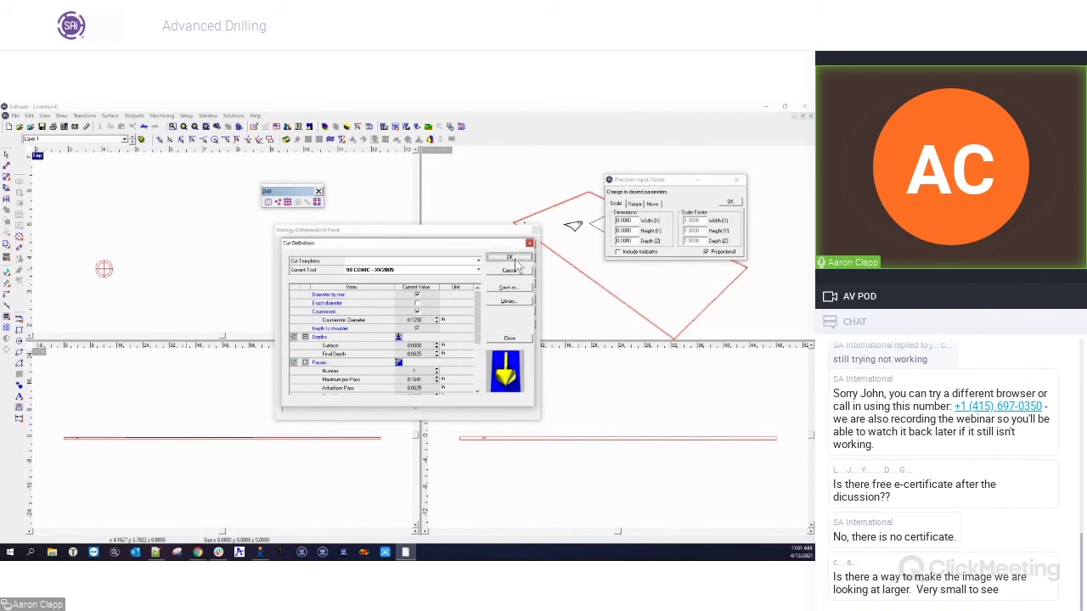
{"action": "left_click", "coordinate": [516, 248]}
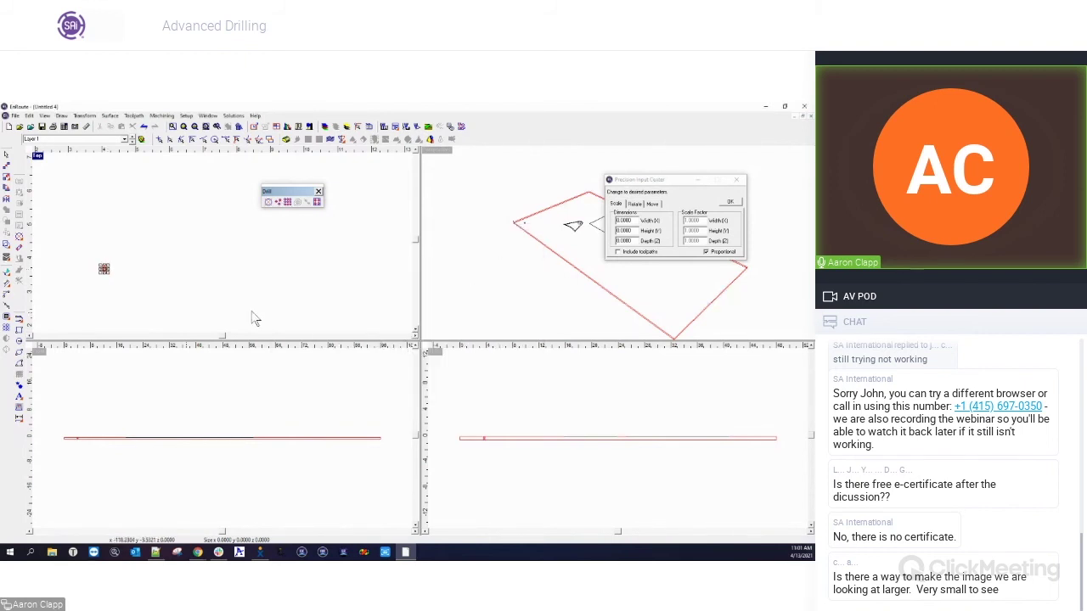
Inspect the toolpath in several views, then maximize the front view zoomed onto the drilled hole
{"action": "left_click", "coordinate": [88, 285]}
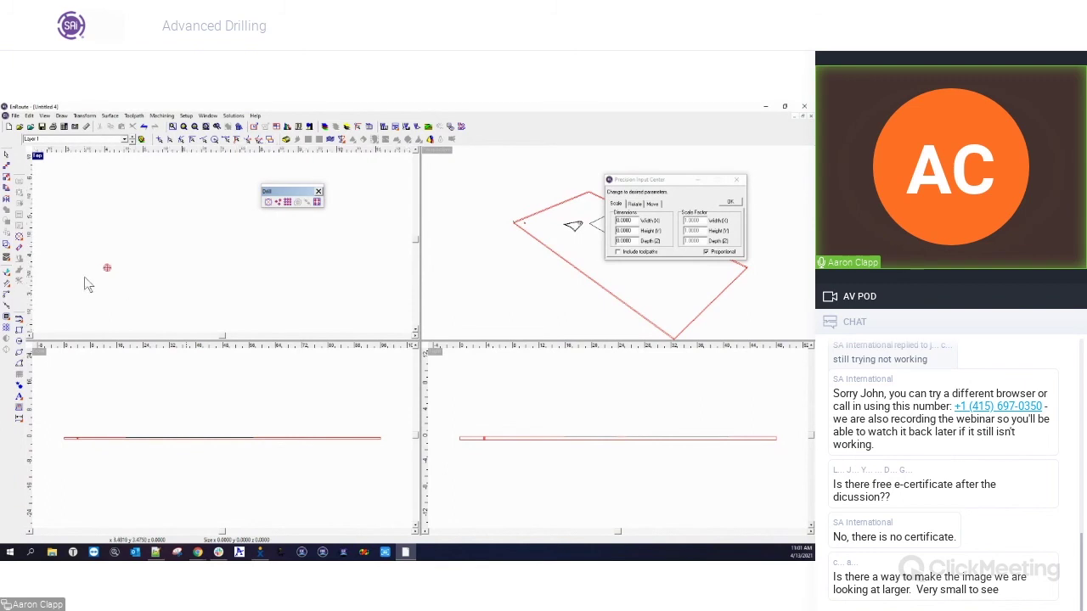
{"action": "left_click", "coordinate": [40, 156]}
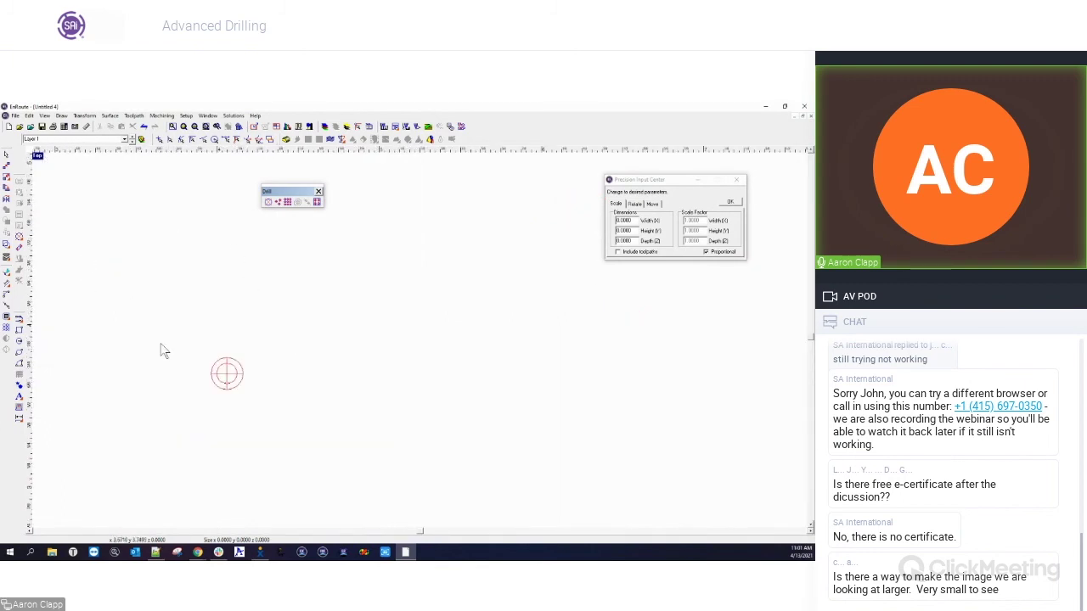
{"action": "left_click", "coordinate": [34, 156]}
{"action": "left_click", "coordinate": [509, 233]}
{"action": "middle_click_drag", "start_coordinate": [510, 232], "coordinate": [519, 257]}
{"action": "left_click", "coordinate": [435, 153]}
{"action": "middle_click_drag", "start_coordinate": [315, 393], "coordinate": [342, 367]}
{"action": "scroll", "coordinate": [411, 397], "scroll_direction": "up", "scroll_amount": 5}
{"action": "scroll", "coordinate": [458, 327], "scroll_direction": "up", "scroll_amount": 4}
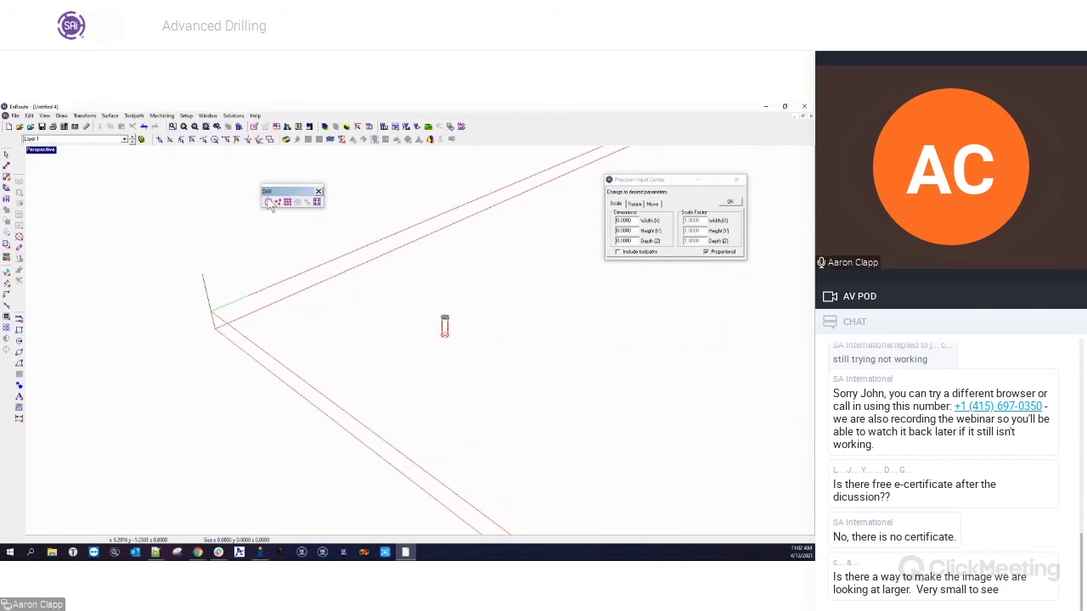
{"action": "double_click", "coordinate": [35, 152]}
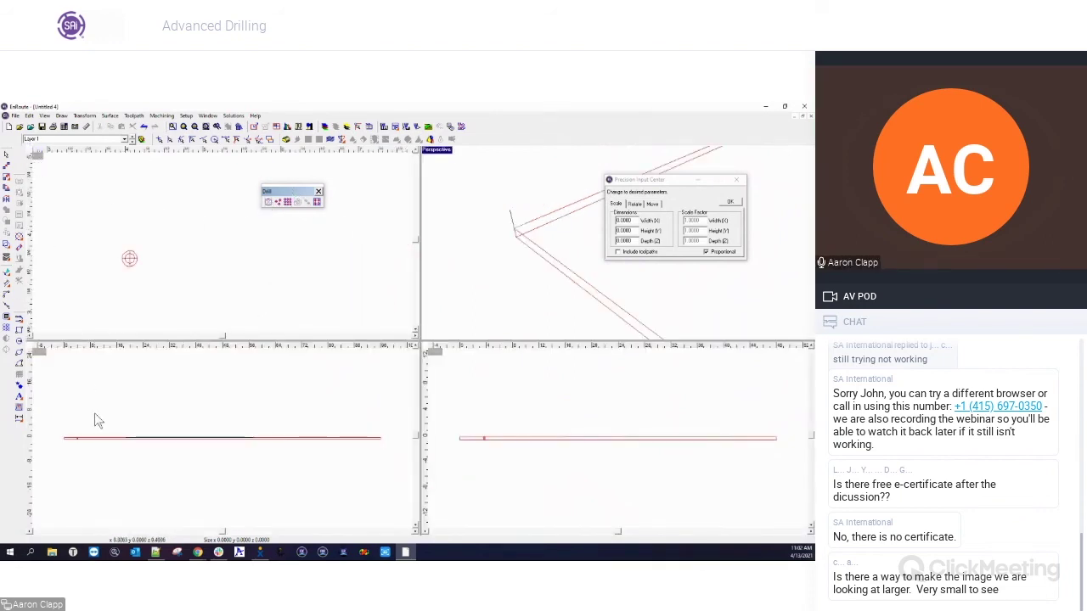
{"action": "double_click", "coordinate": [37, 351]}
{"action": "scroll", "coordinate": [123, 360], "scroll_direction": "up", "scroll_amount": 5}
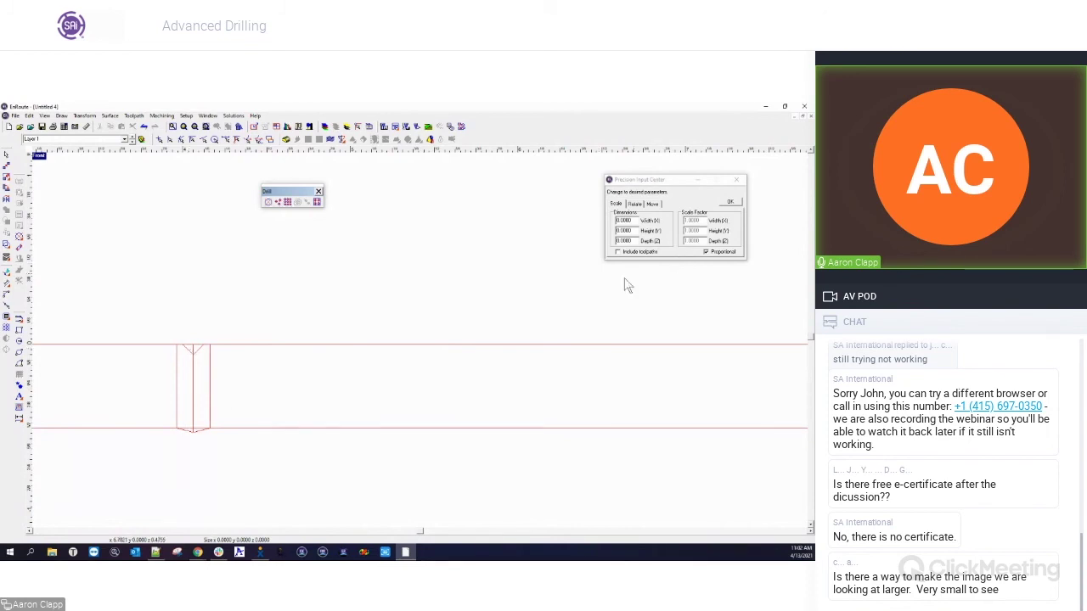
{"action": "left_click", "coordinate": [384, 127]}
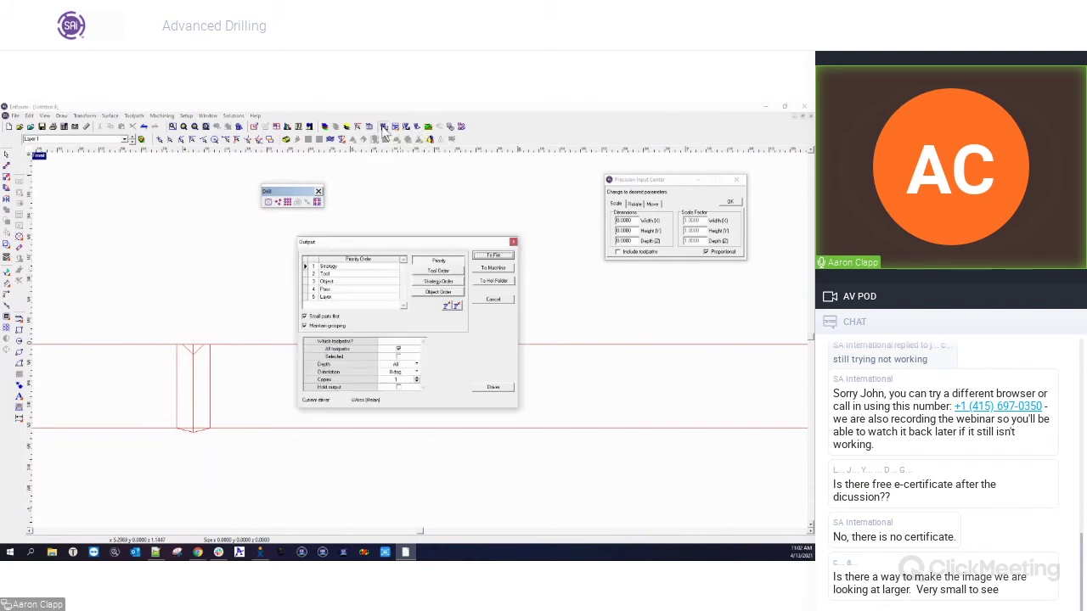
{"action": "left_click", "coordinate": [440, 272]}
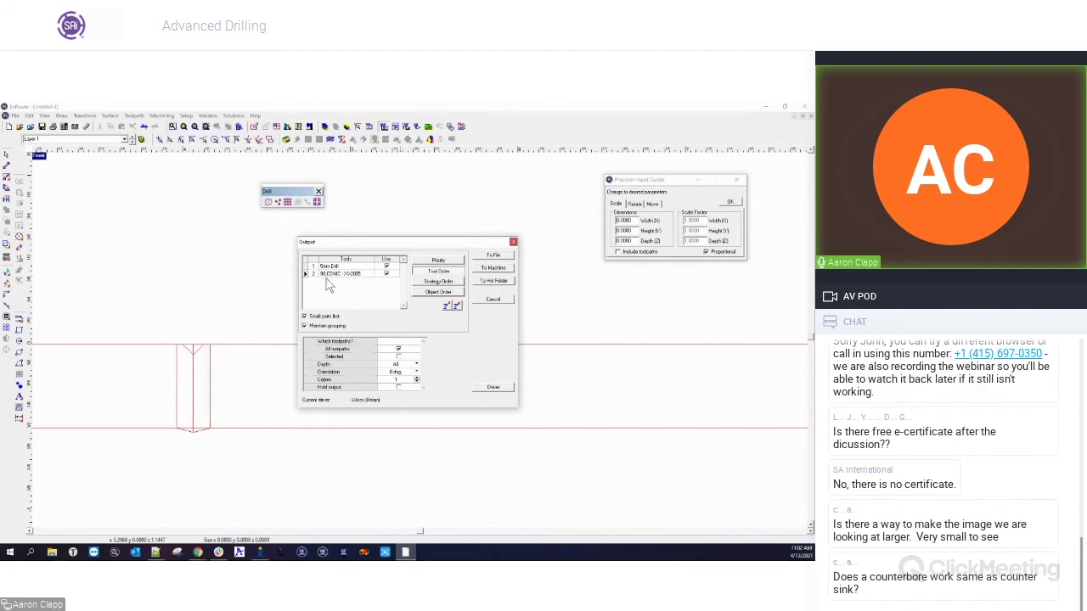
{"action": "left_click", "coordinate": [341, 275]}
{"action": "left_click", "coordinate": [514, 242]}
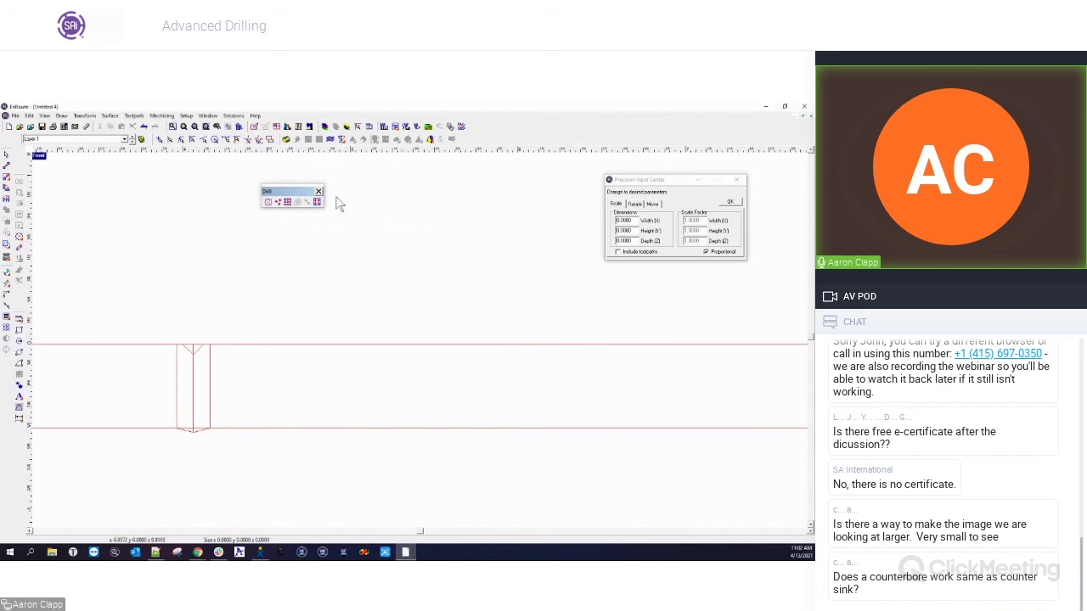
Restore the four-view layout and reopen the drill point toolpath for editing
{"action": "double_click", "coordinate": [42, 165]}
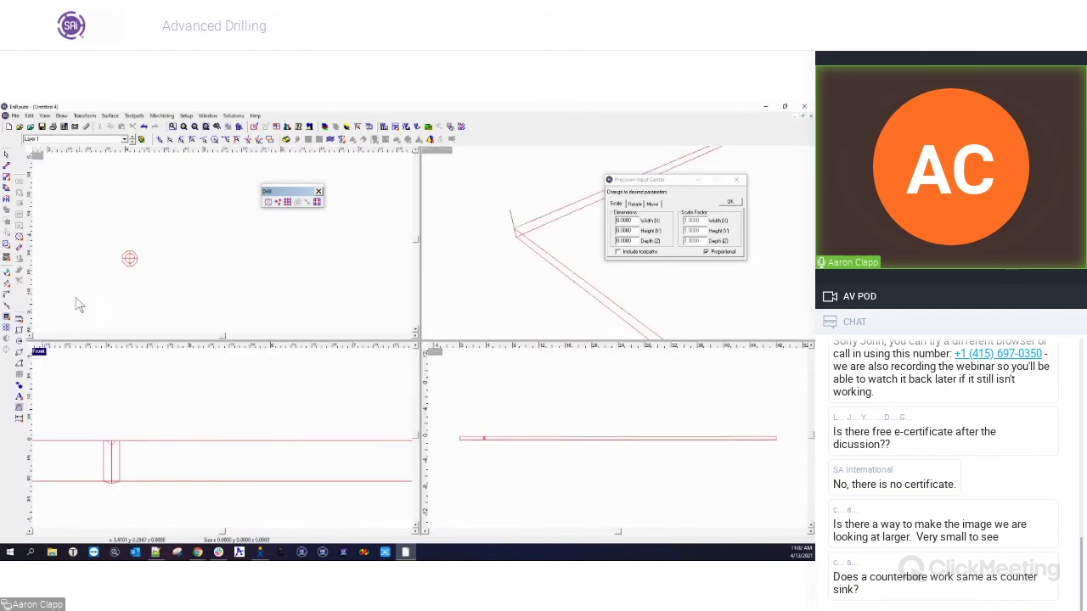
{"action": "right_click", "coordinate": [132, 261]}
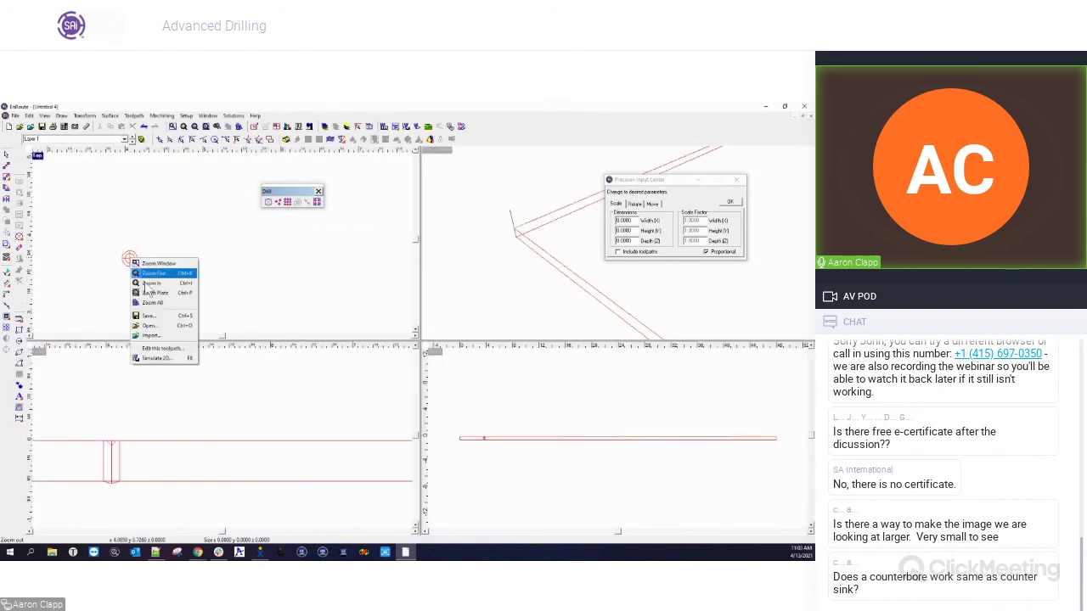
{"action": "left_click", "coordinate": [158, 357]}
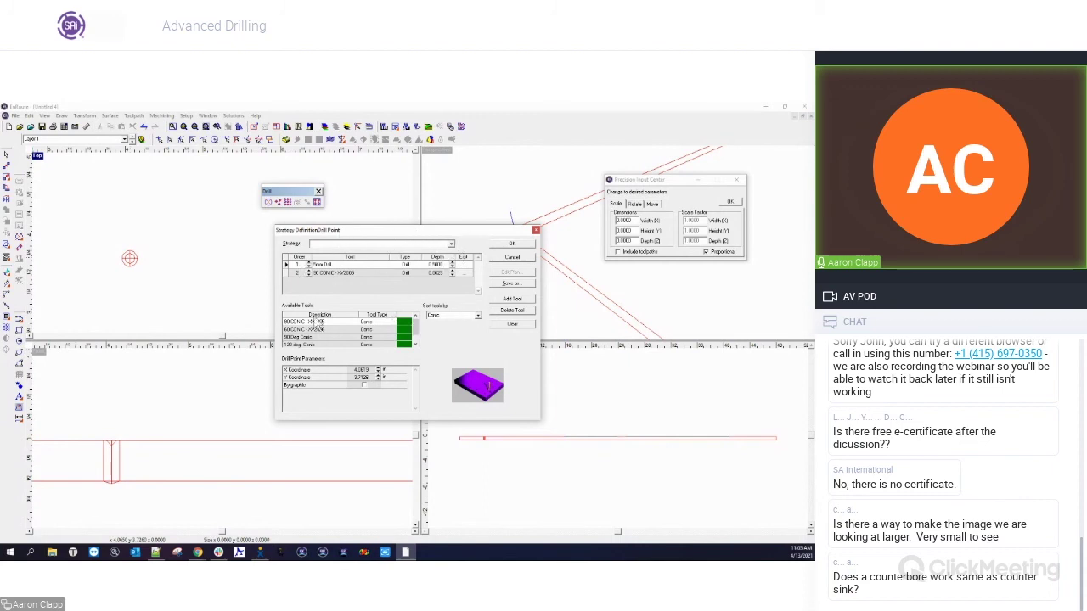
Review the 90 CONIC countersink cut settings, then close both the tool and strategy dialogs
{"action": "left_click", "coordinate": [463, 272]}
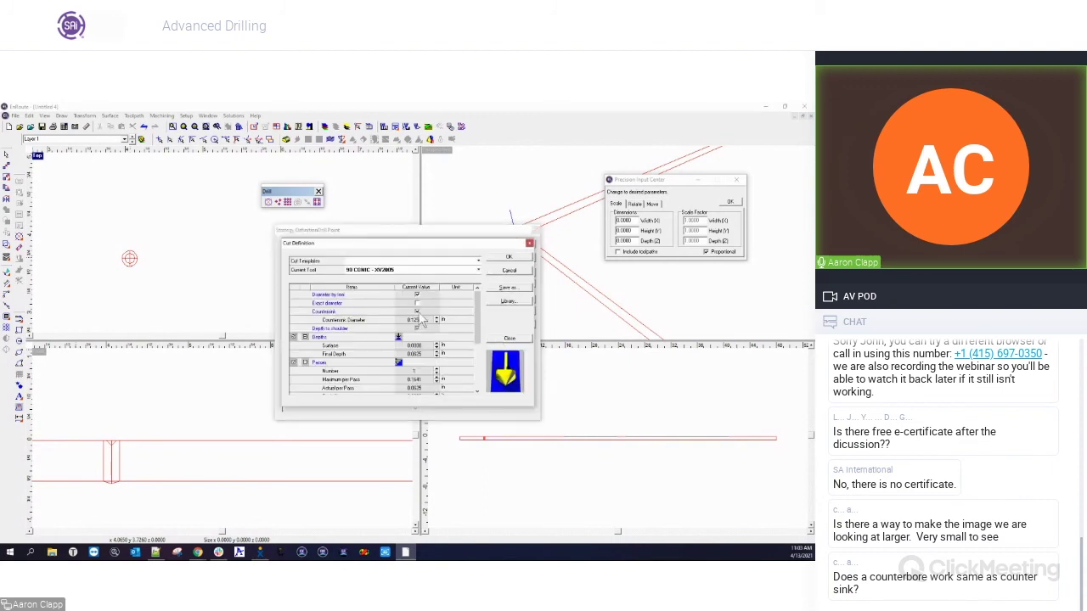
{"action": "scroll", "coordinate": [484, 310], "scroll_direction": "down", "scroll_amount": 3}
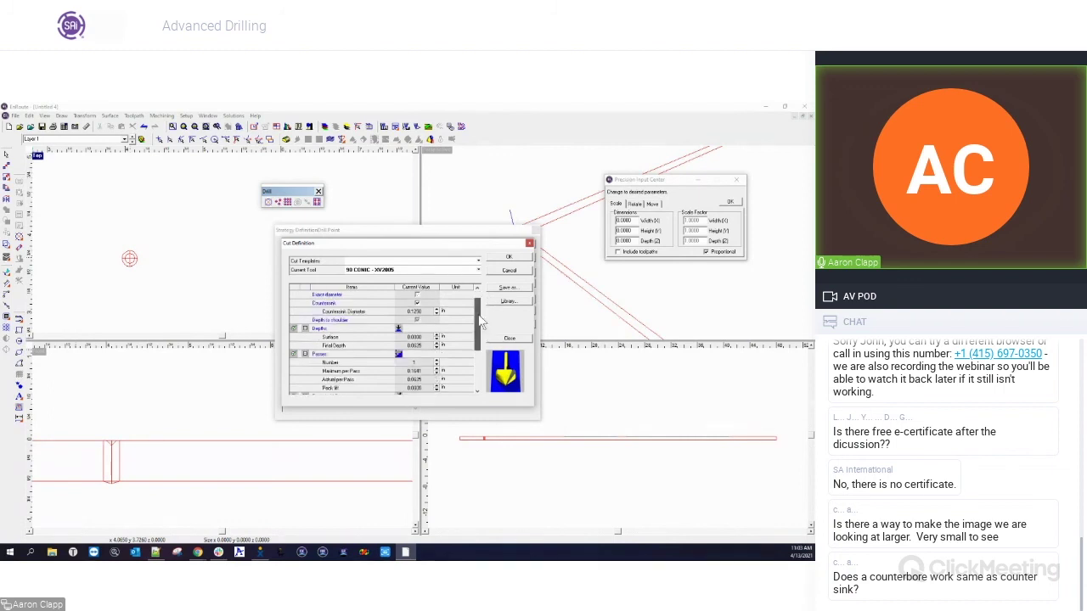
{"action": "scroll", "coordinate": [478, 291], "scroll_direction": "up", "scroll_amount": 3}
{"action": "mouse_move", "coordinate": [391, 245]}
{"action": "left_mouse_down"}
{"action": "mouse_move", "coordinate": [398, 258]}
{"action": "mouse_move", "coordinate": [391, 250]}
{"action": "left_mouse_up"}
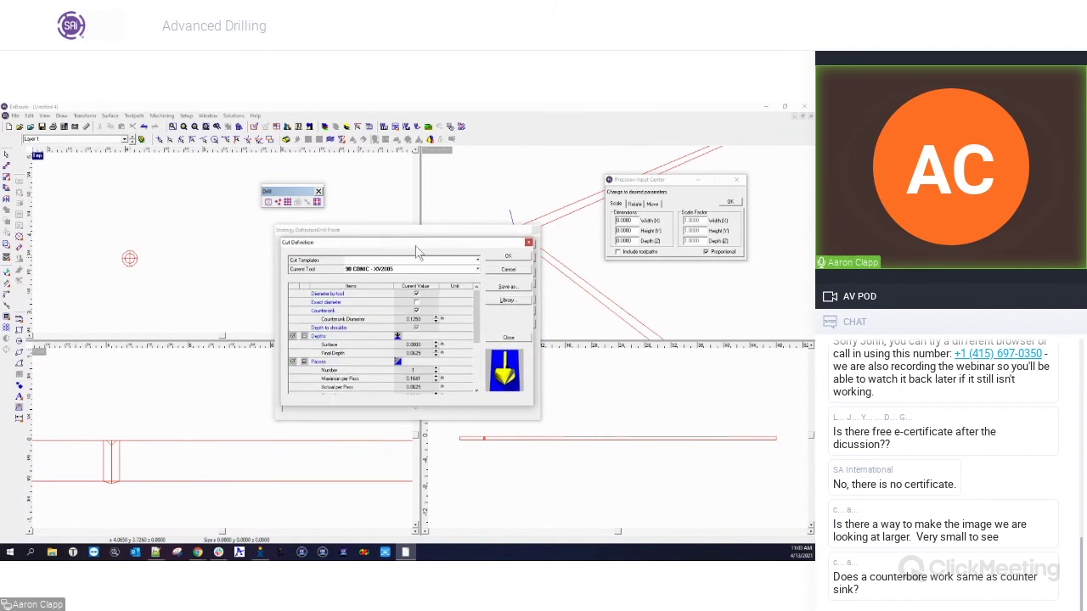
{"action": "left_click", "coordinate": [528, 243]}
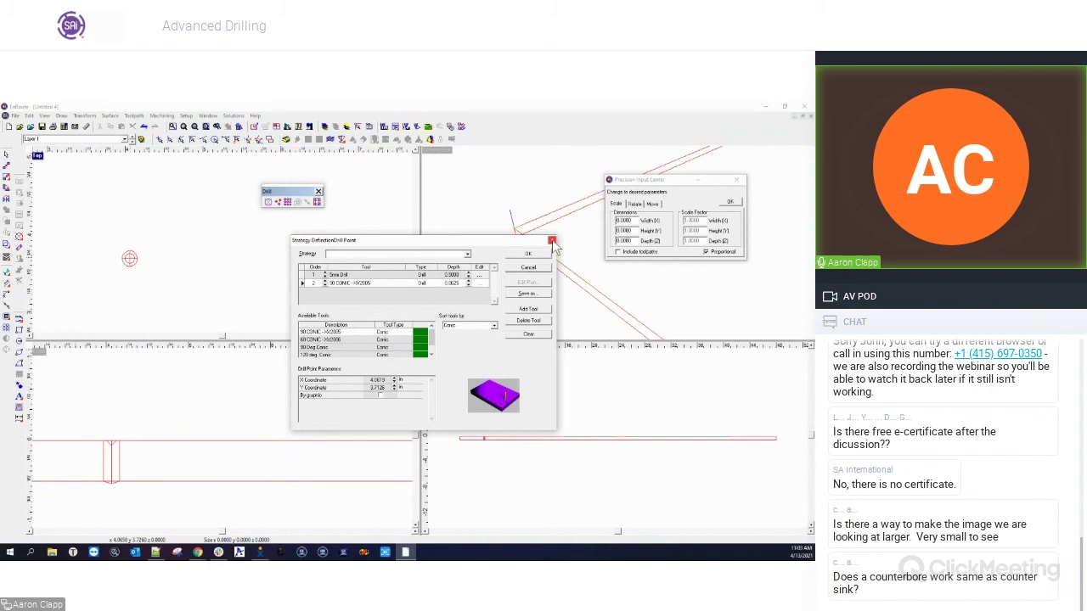
{"action": "left_click", "coordinate": [552, 243]}
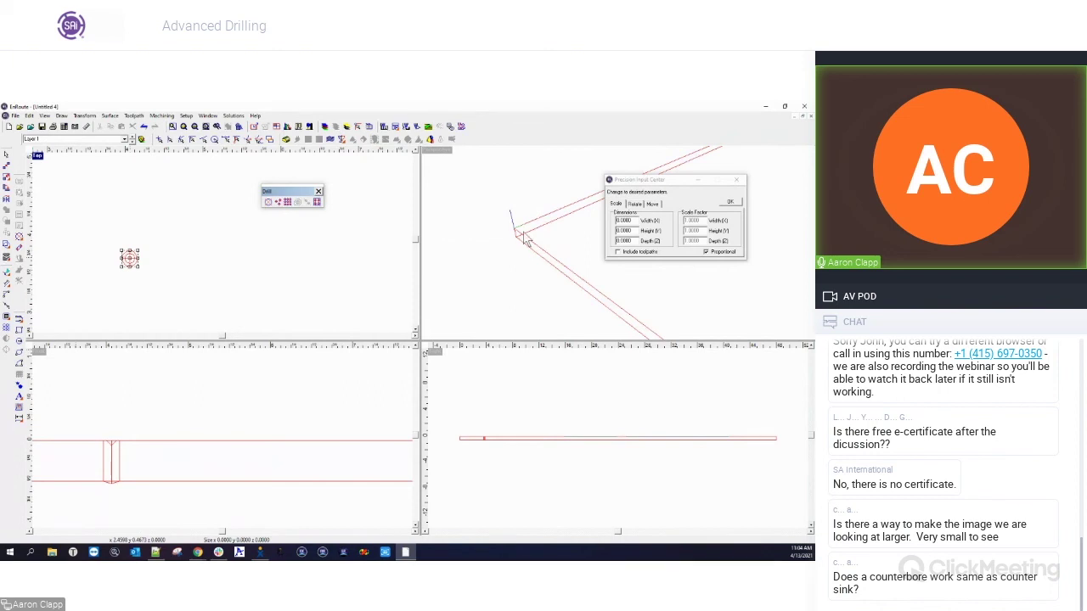
Create a thread-milled hole with the ThreadPitch Wizard and zoom in on the result
{"action": "left_click", "coordinate": [19, 409]}
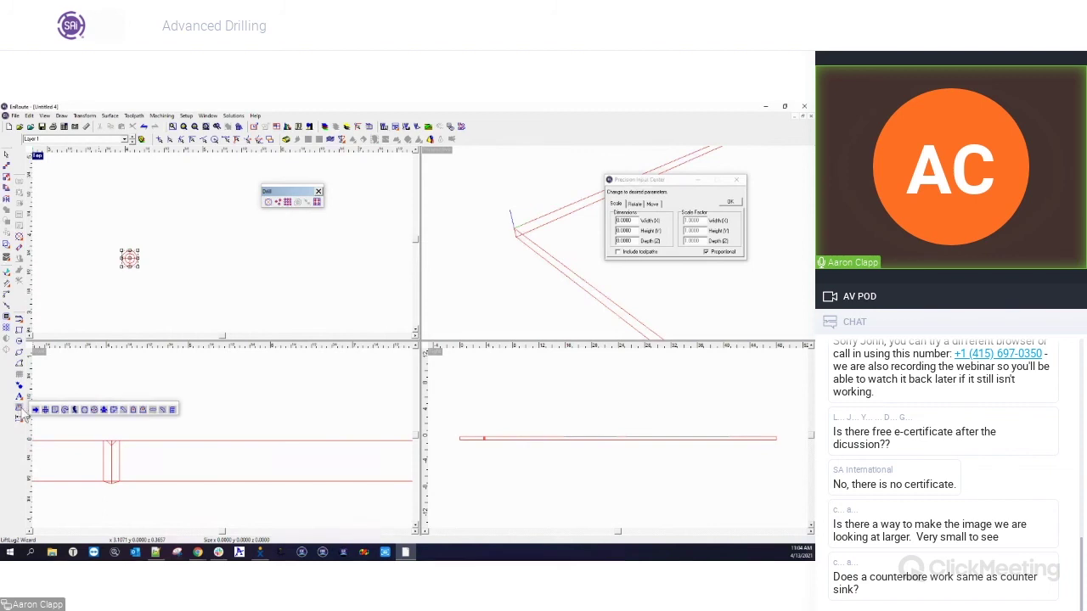
{"action": "left_click", "coordinate": [173, 411]}
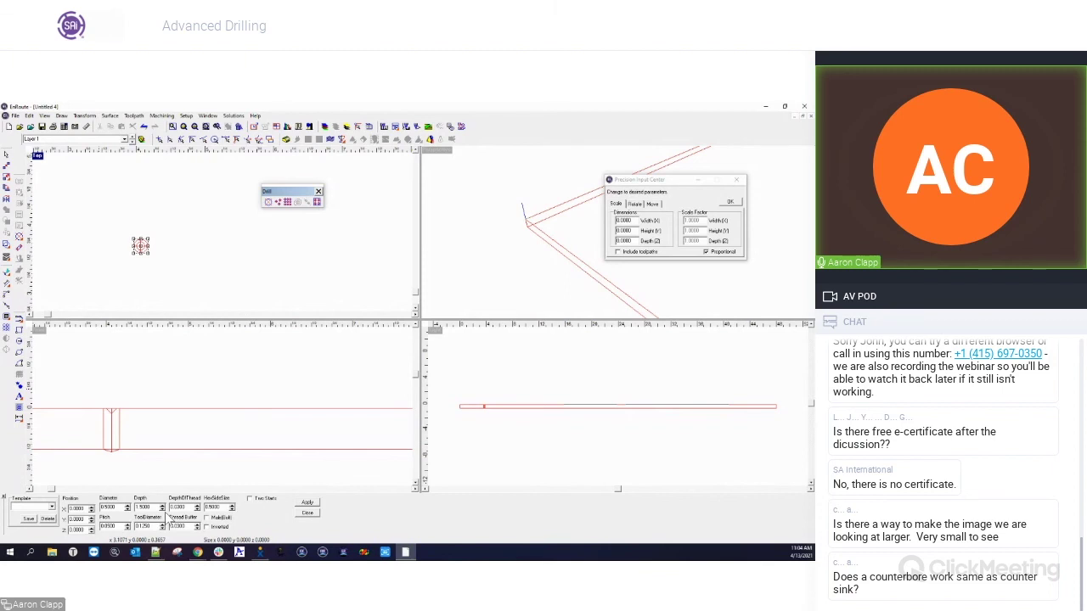
{"action": "left_click", "coordinate": [310, 503]}
{"action": "left_click", "coordinate": [308, 513]}
{"action": "scroll", "coordinate": [34, 432], "scroll_direction": "up", "scroll_amount": 5}
{"action": "scroll", "coordinate": [95, 411], "scroll_direction": "up", "scroll_amount": 1}
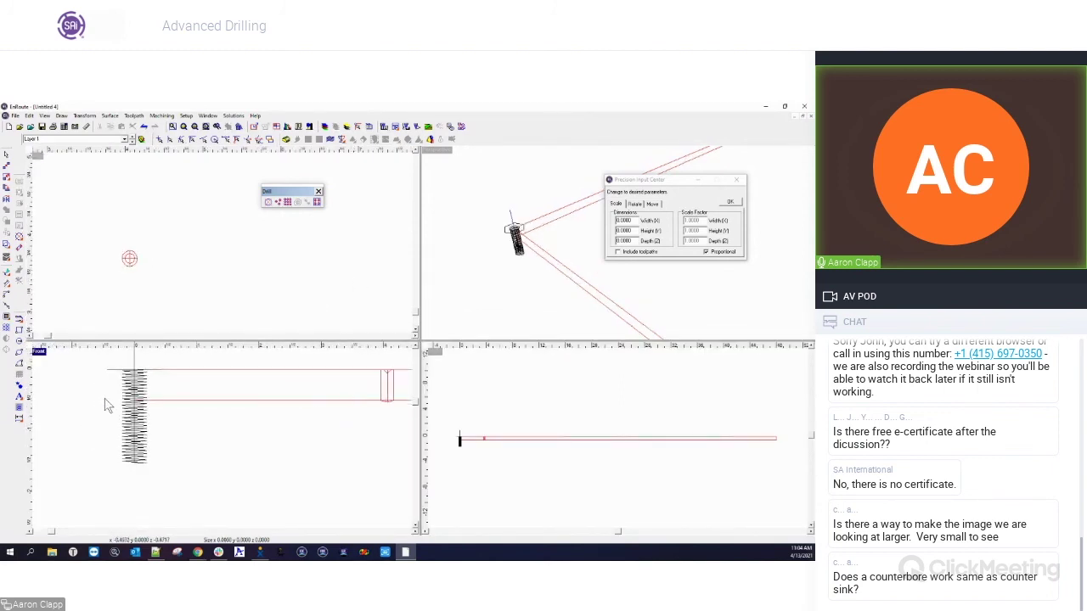
Zoom the top view onto the hex nut and drag the threaded hole onto the nut's hole
{"action": "left_click", "coordinate": [520, 241]}
{"action": "left_click", "coordinate": [252, 265]}
{"action": "scroll", "coordinate": [252, 257], "scroll_direction": "up", "scroll_amount": 2}
{"action": "scroll", "coordinate": [182, 258], "scroll_direction": "down", "scroll_amount": 1}
{"action": "scroll", "coordinate": [136, 327], "scroll_direction": "up", "scroll_amount": 5}
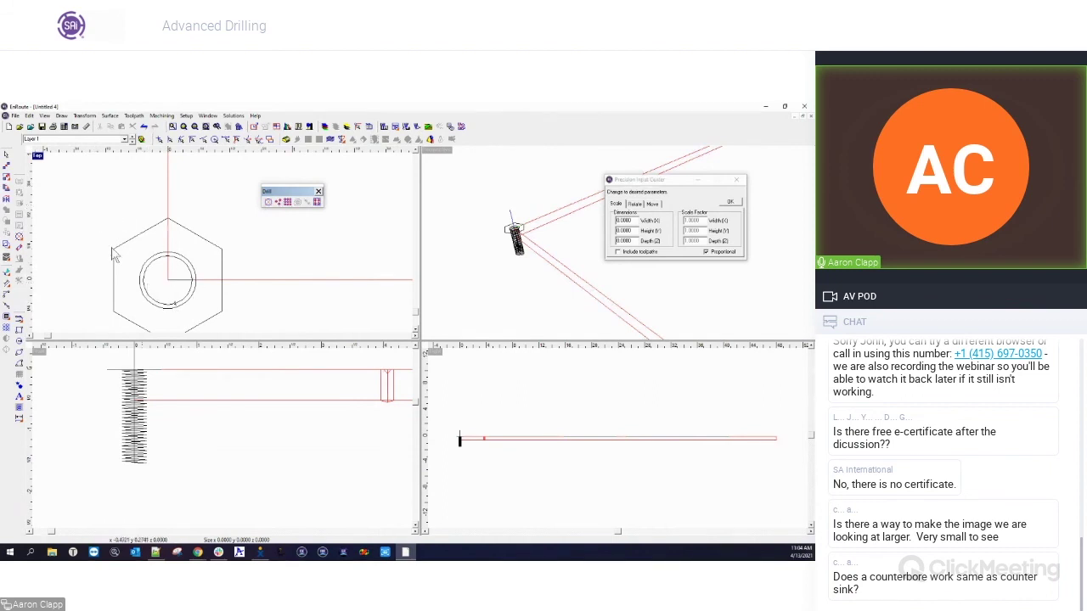
{"action": "scroll", "coordinate": [115, 252], "scroll_direction": "down", "scroll_amount": 1}
{"action": "left_click_drag", "start_coordinate": [97, 216], "coordinate": [204, 311]}
{"action": "left_click_drag", "start_coordinate": [148, 270], "coordinate": [128, 265]}
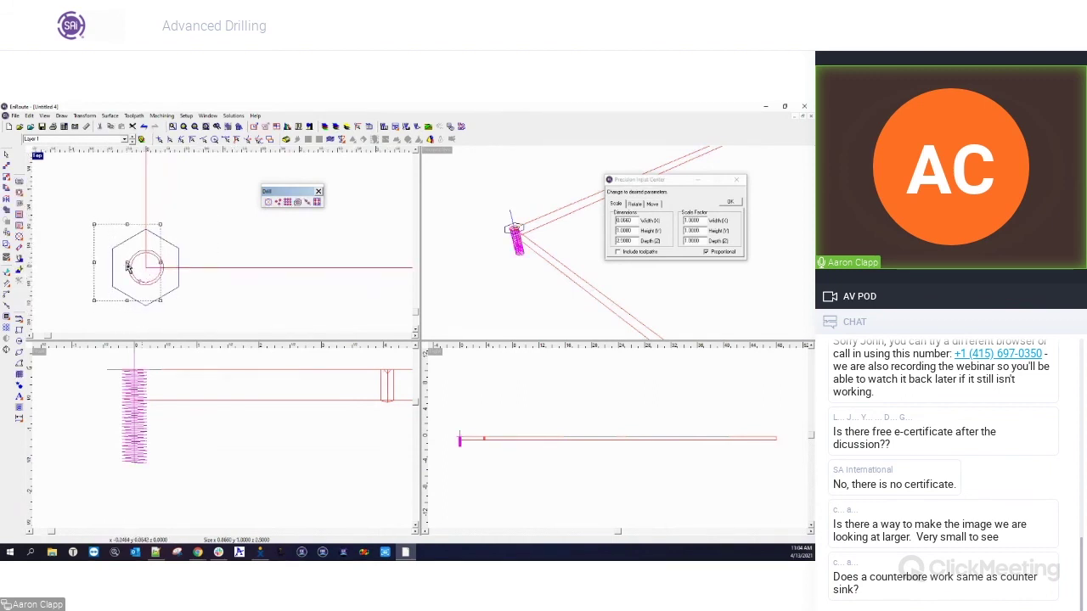
{"action": "left_click", "coordinate": [180, 273]}
{"action": "scroll", "coordinate": [99, 307], "scroll_direction": "up", "scroll_amount": 1}
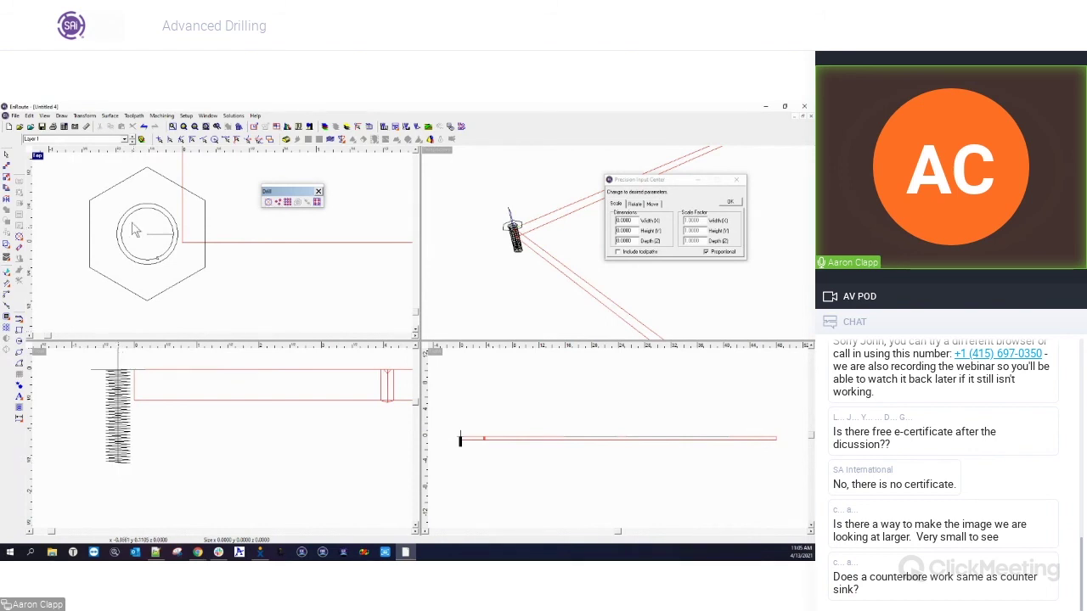
{"action": "left_click", "coordinate": [38, 158]}
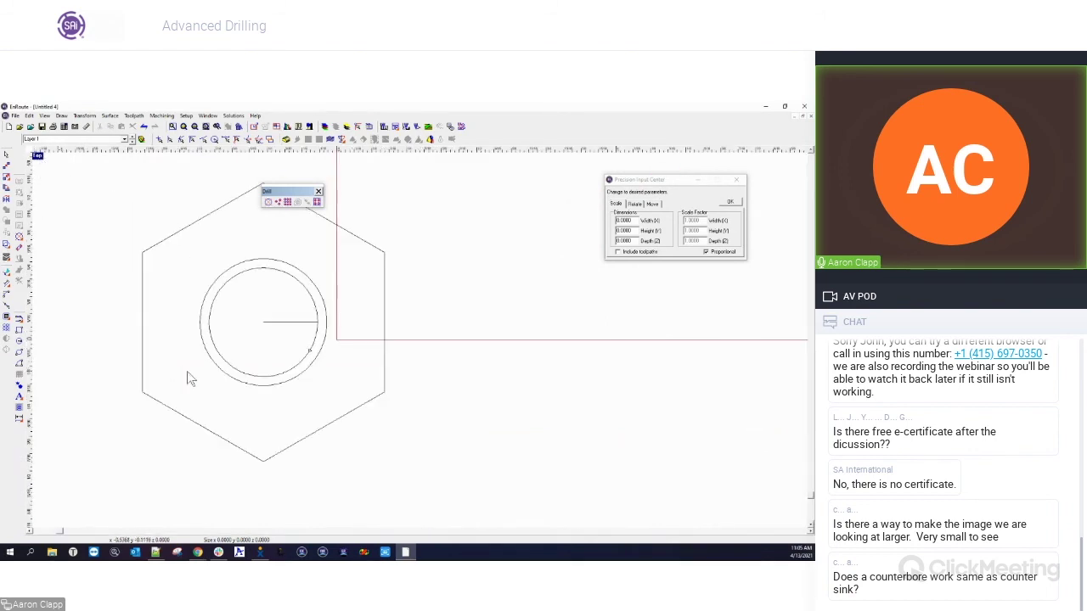
{"action": "left_click", "coordinate": [277, 322]}
{"action": "left_click", "coordinate": [410, 311]}
{"action": "left_click", "coordinate": [285, 330]}
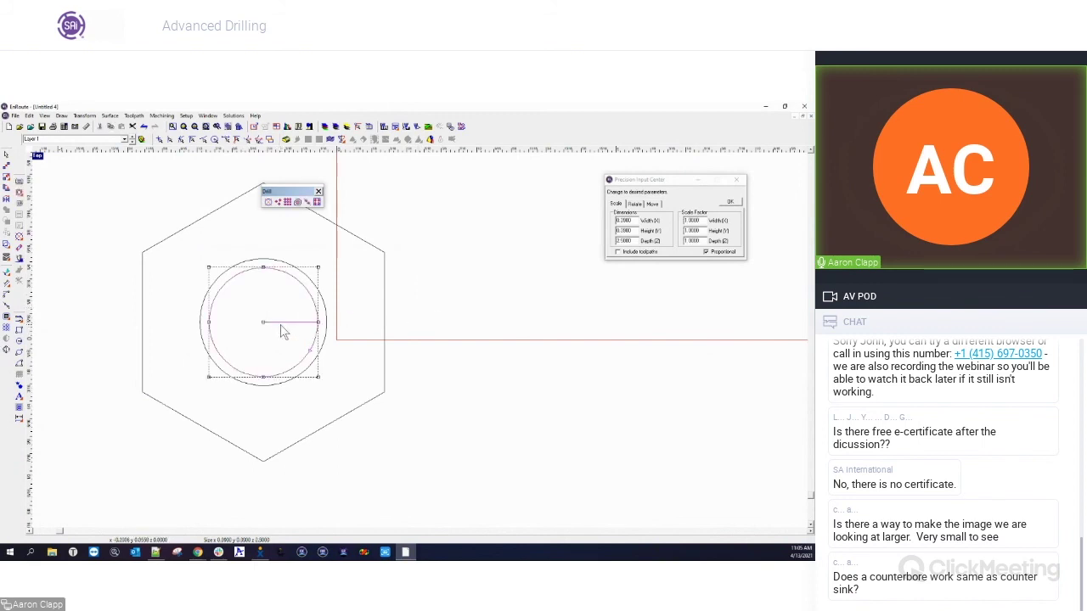
{"action": "left_click", "coordinate": [38, 158]}
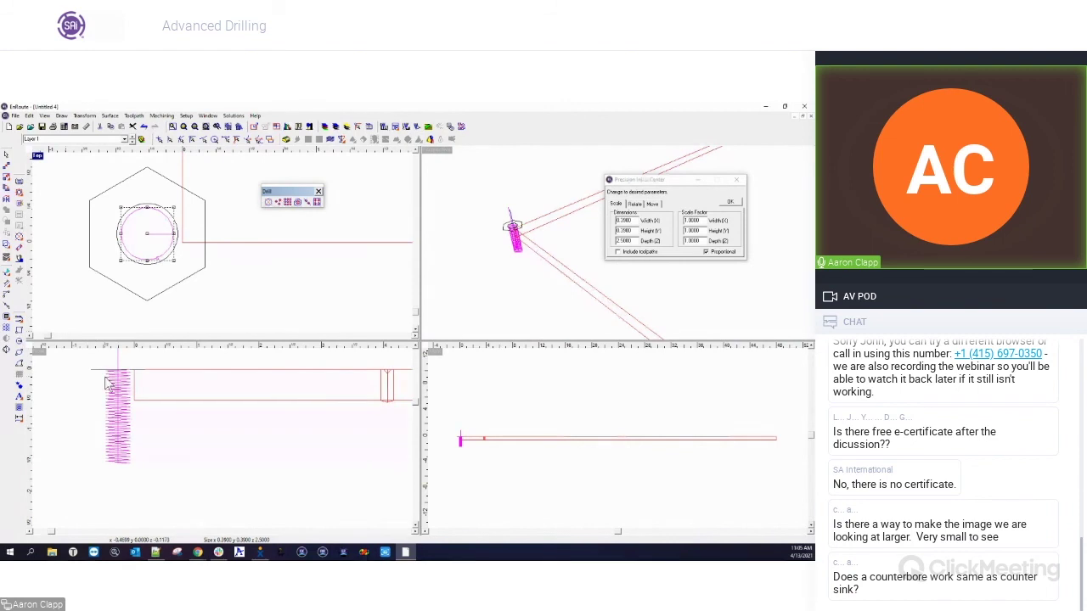
Create an engrave toolpath using the 1/8" End Mill with Follow contour enabled
{"action": "left_click", "coordinate": [19, 259]}
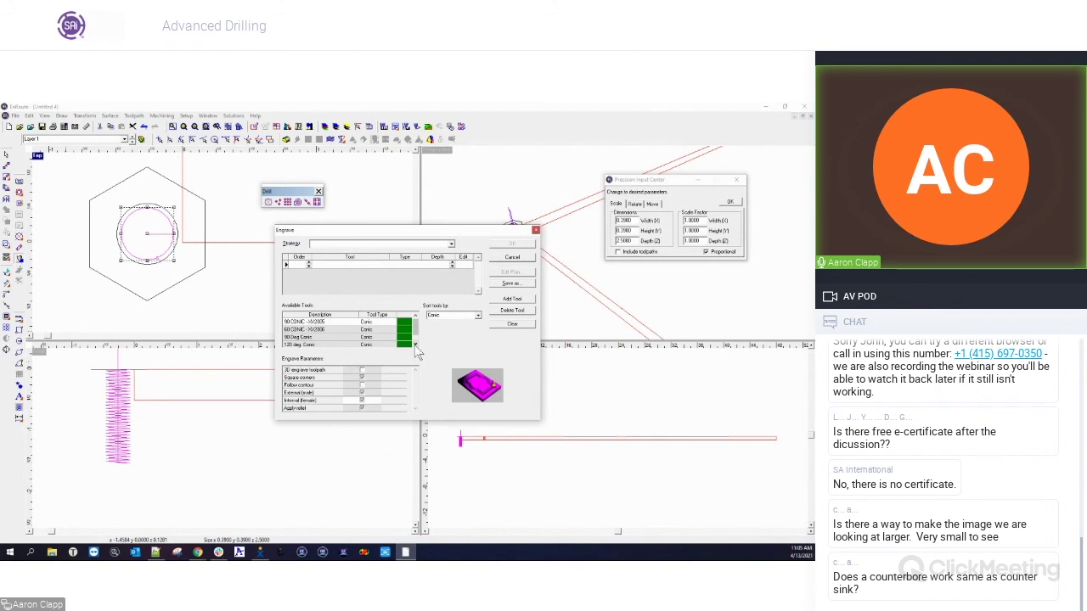
{"action": "left_click", "coordinate": [479, 317]}
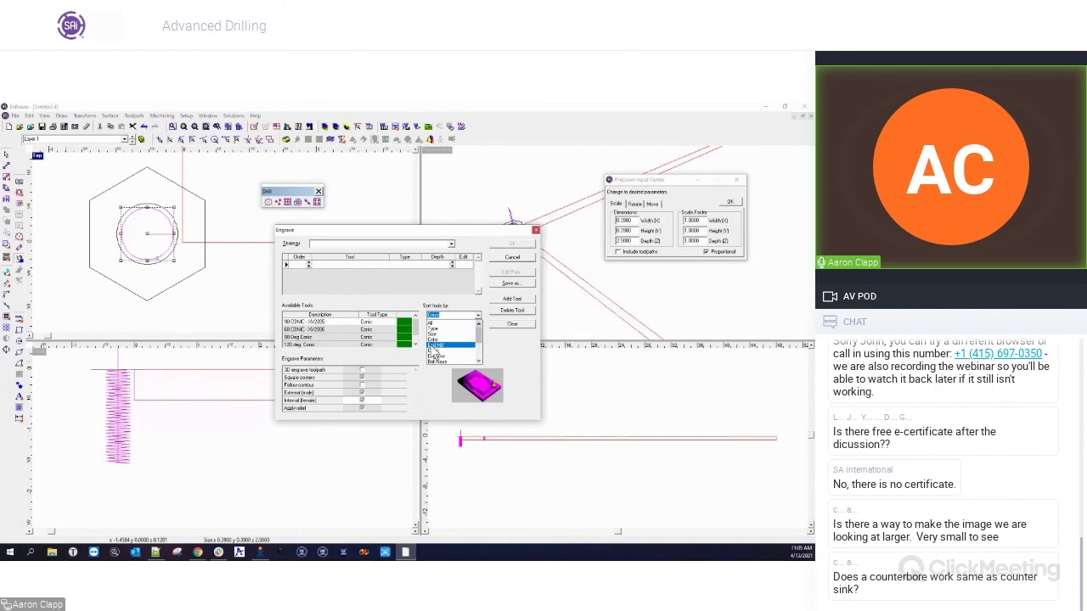
{"action": "left_click", "coordinate": [433, 346]}
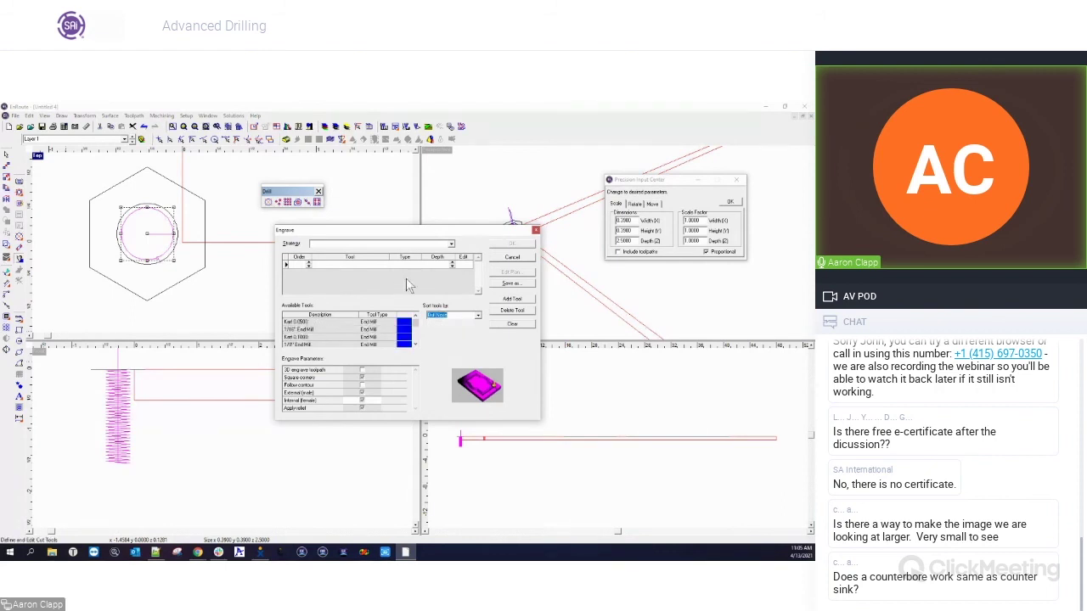
{"action": "double_click", "coordinate": [297, 345]}
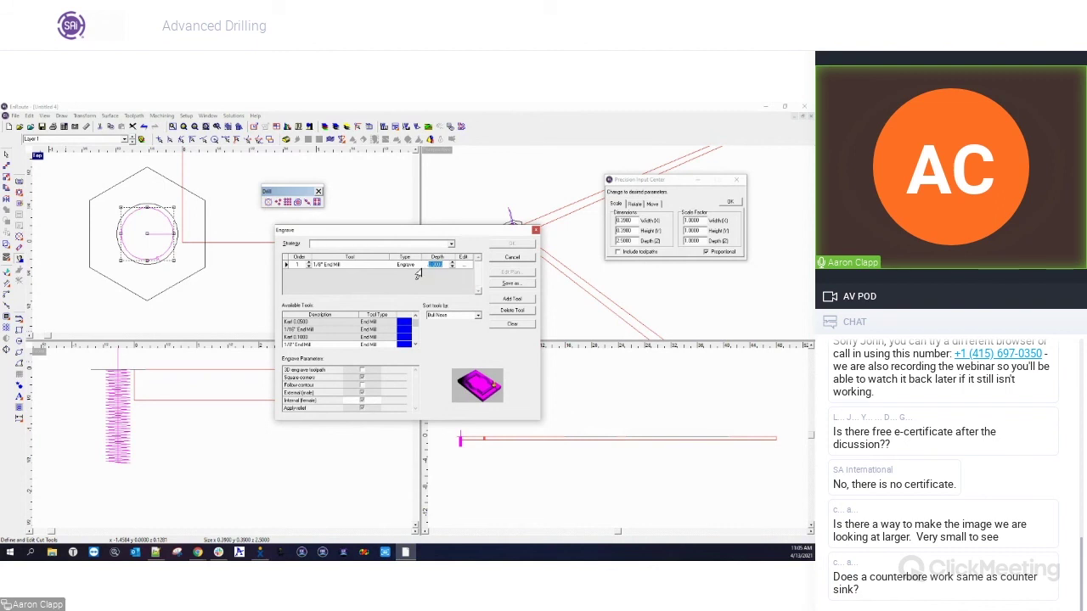
{"action": "left_click", "coordinate": [362, 386]}
Confirm the engrave toolpath around the nut's hole circle, then activate the front view
{"action": "left_click", "coordinate": [526, 245]}
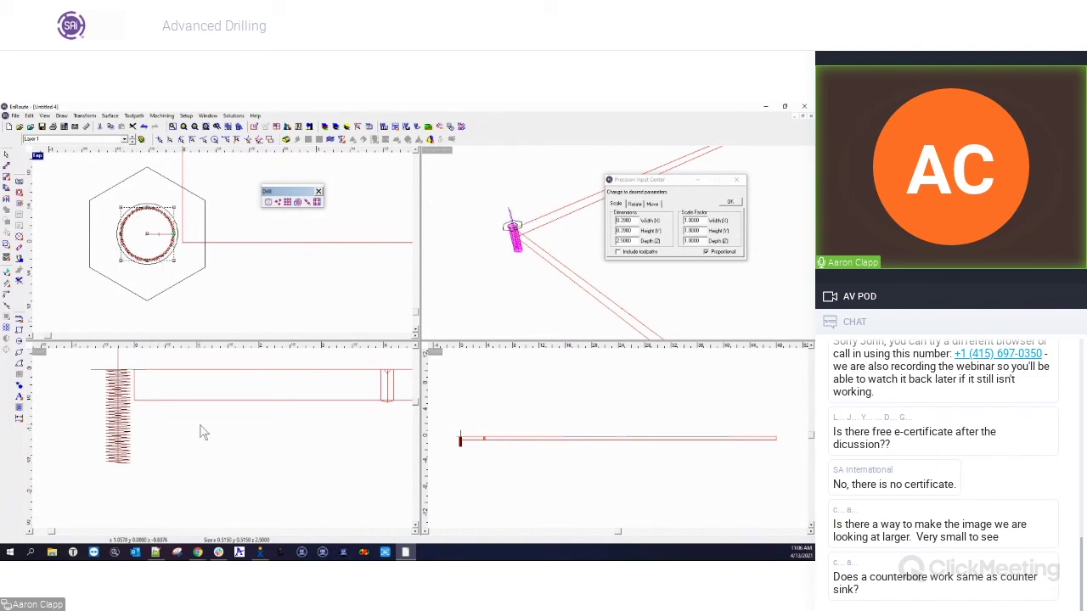
{"action": "left_click", "coordinate": [19, 409]}
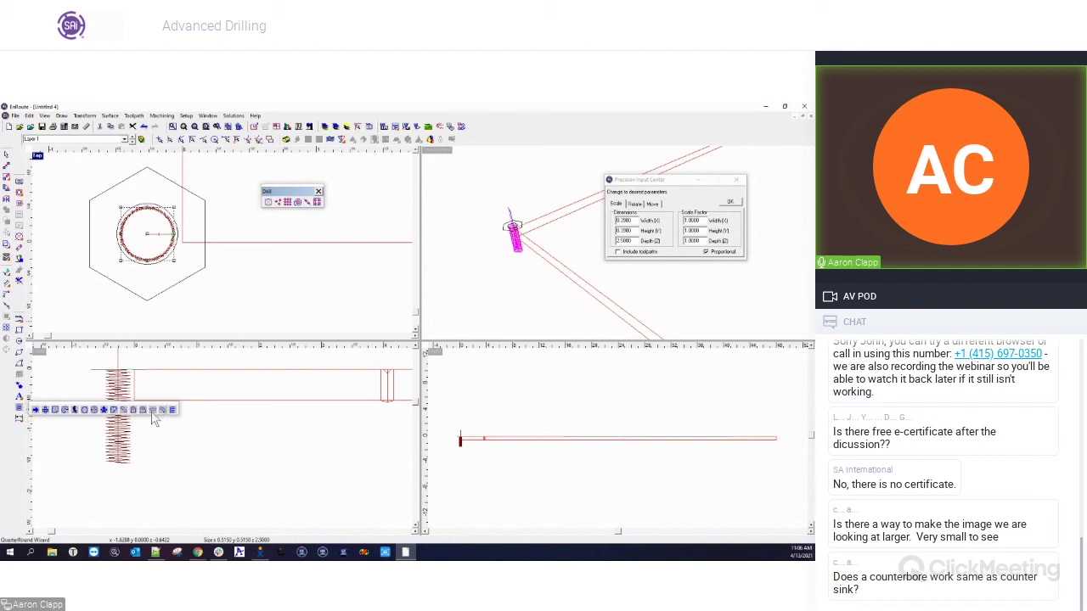
{"action": "left_click", "coordinate": [25, 422]}
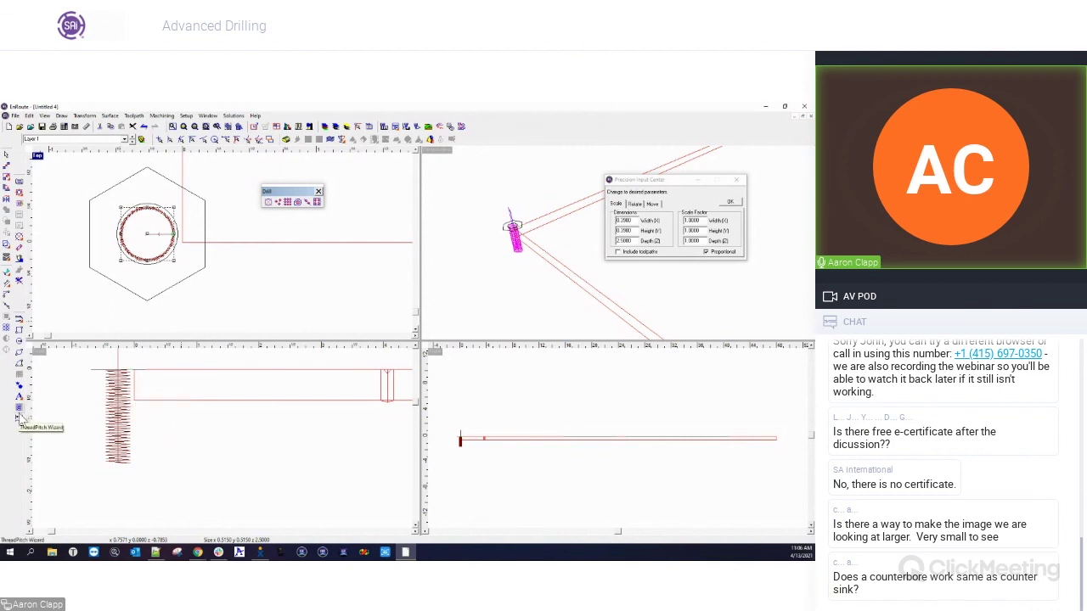
{"action": "left_click", "coordinate": [18, 410]}
{"action": "left_click", "coordinate": [112, 418]}
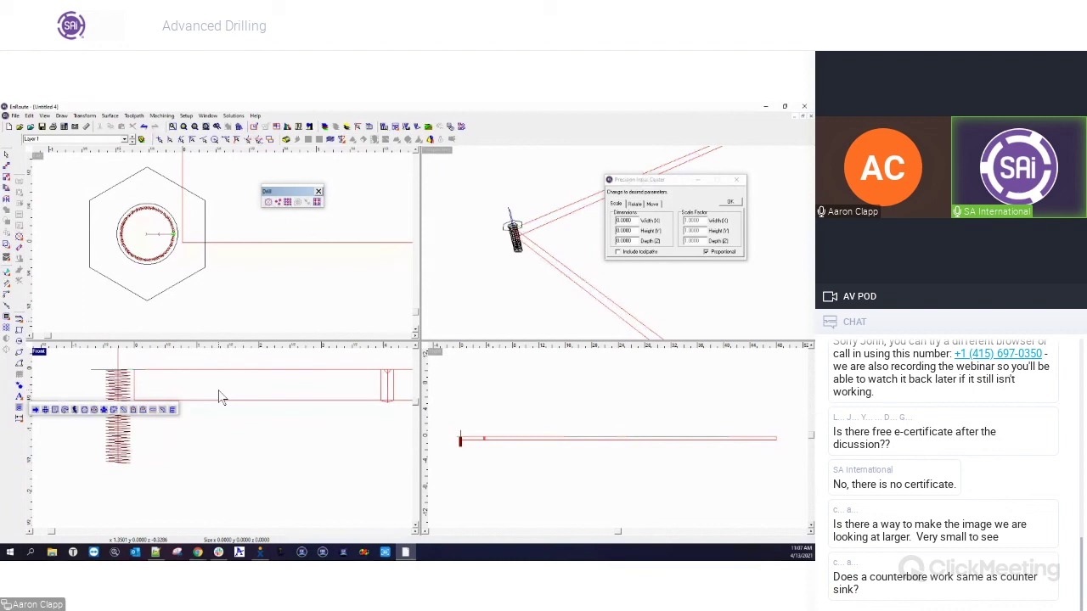
Float the Geometry creation wizards flyout as its own panel, then close it
{"action": "left_click_drag", "start_coordinate": [143, 394], "coordinate": [200, 405]}
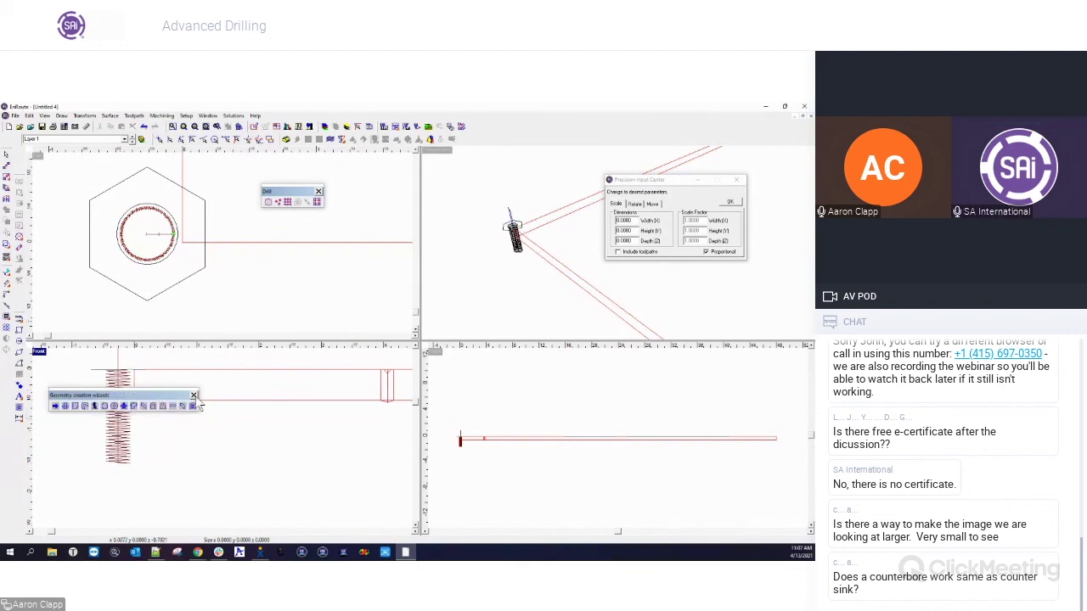
{"action": "left_click", "coordinate": [194, 396]}
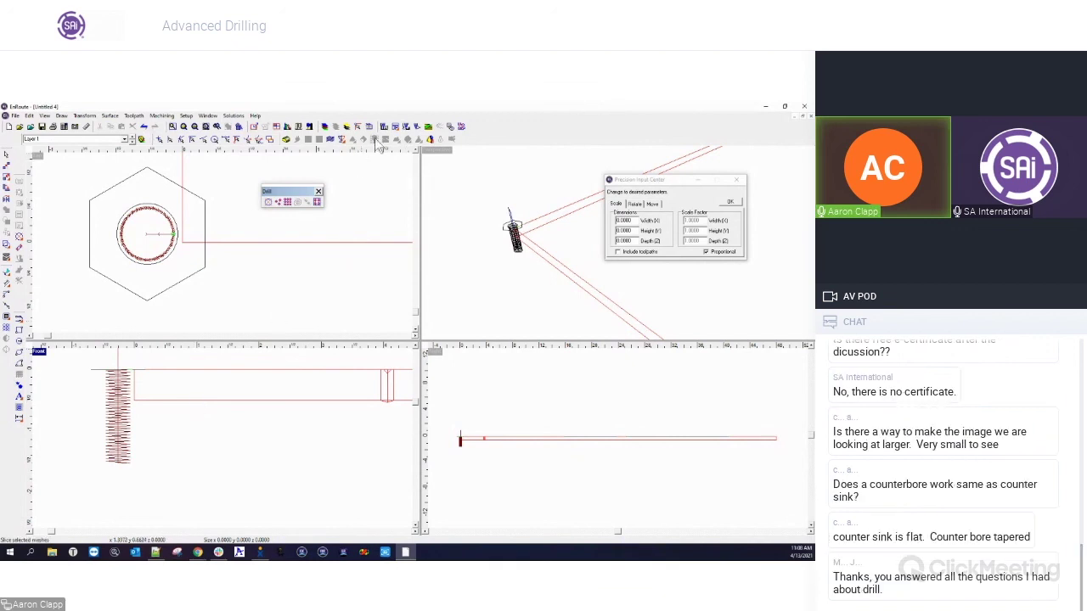
Open the Tool Library from Setup and select the 1/16" End Mill to show D1 0.0625 and H1 0.2500
{"action": "left_click", "coordinate": [187, 115]}
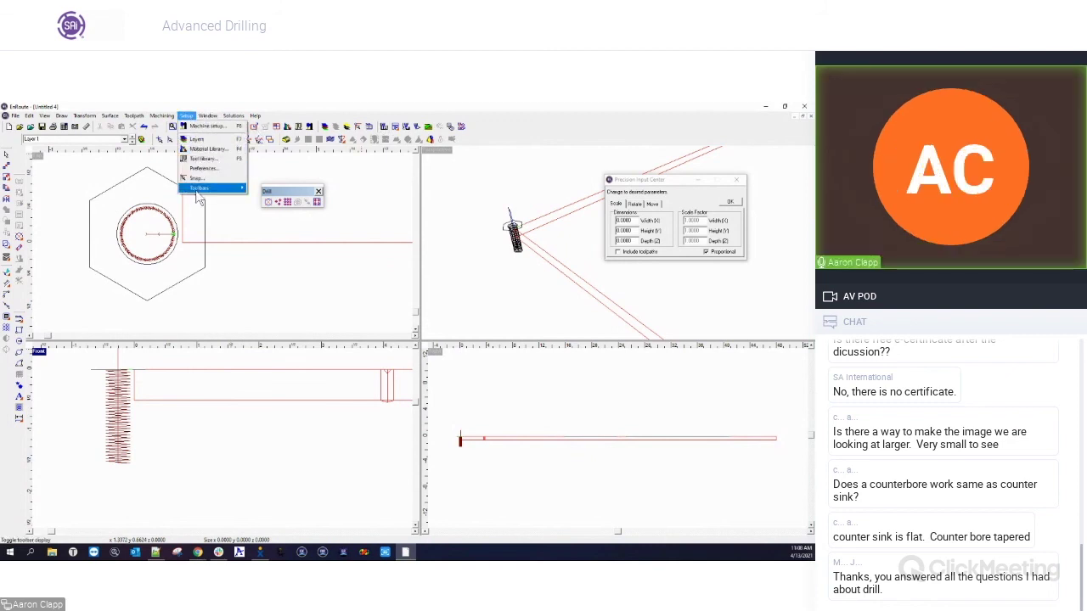
{"action": "mouse_move", "coordinate": [170, 118]}
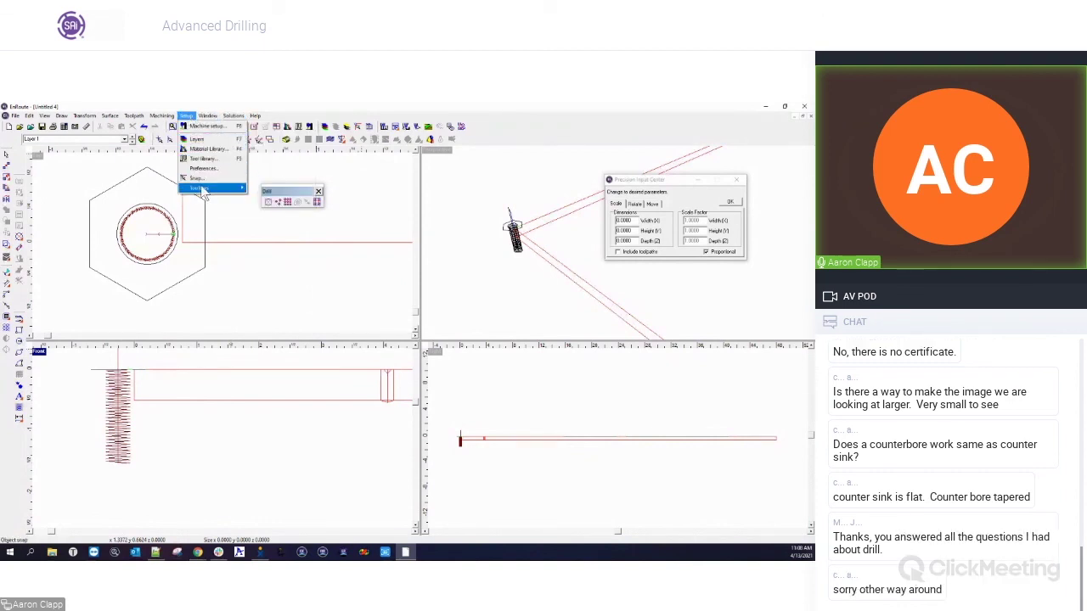
{"action": "left_click", "coordinate": [204, 162]}
{"action": "left_click_drag", "start_coordinate": [428, 266], "coordinate": [430, 219]}
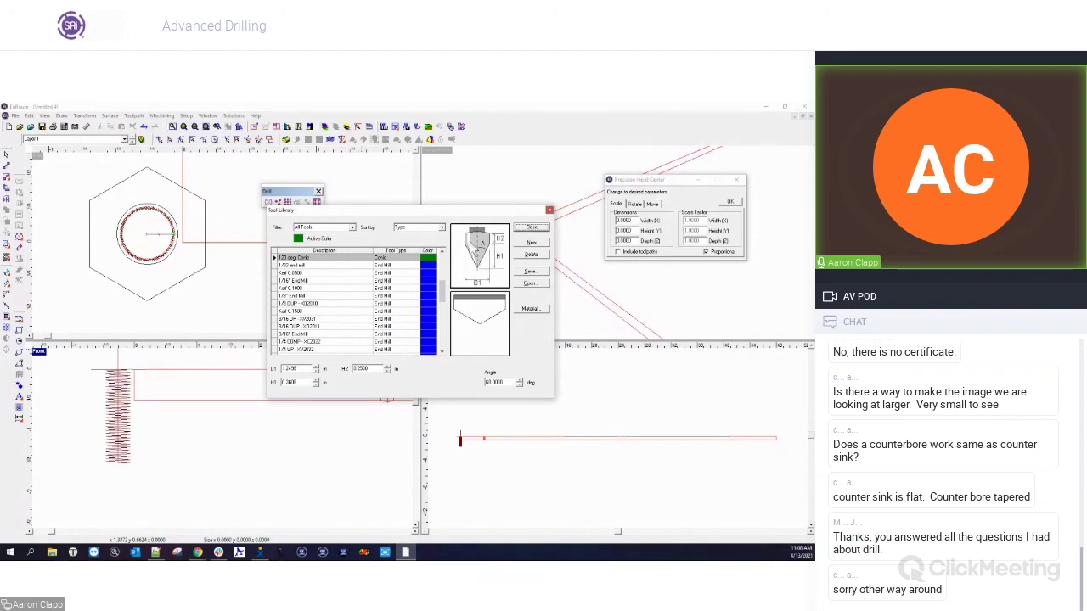
{"action": "left_click", "coordinate": [318, 281]}
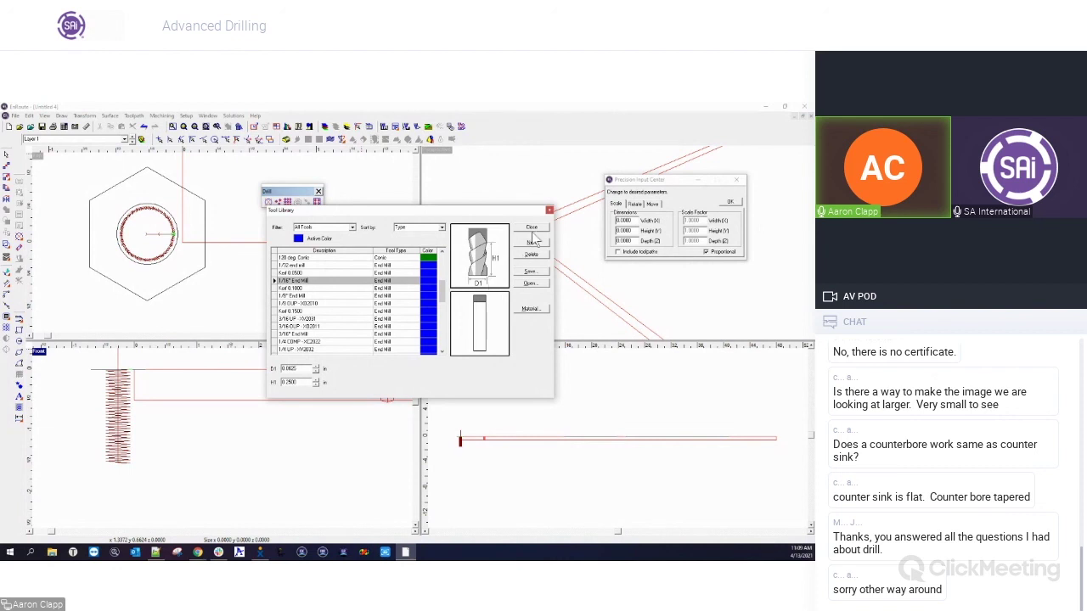
Close the Tool Library dialog
{"action": "left_click", "coordinate": [549, 211]}
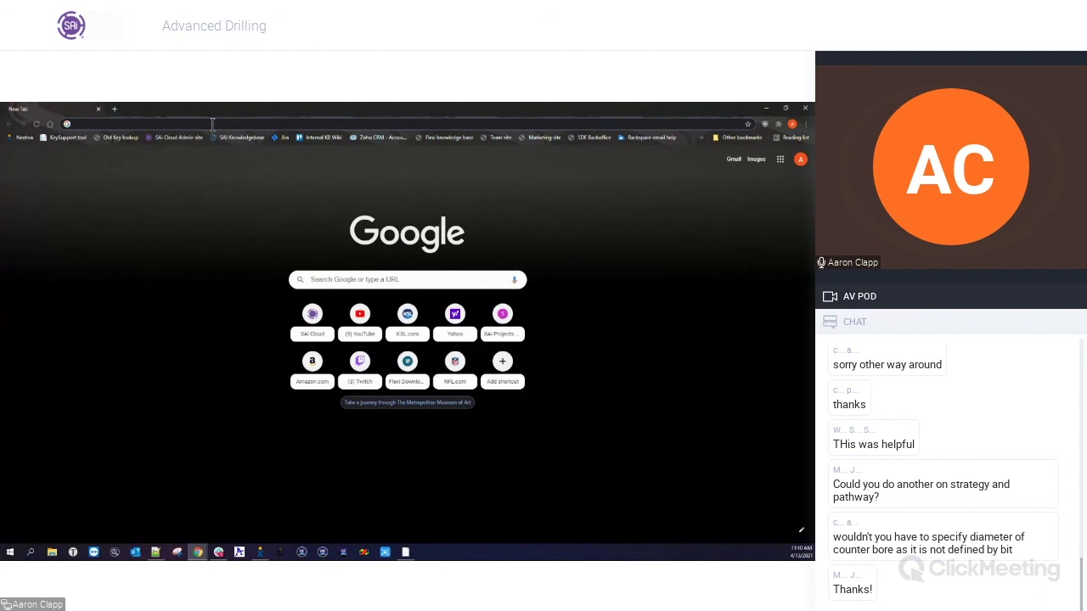
{"action": "type", "text": "www.adend"}
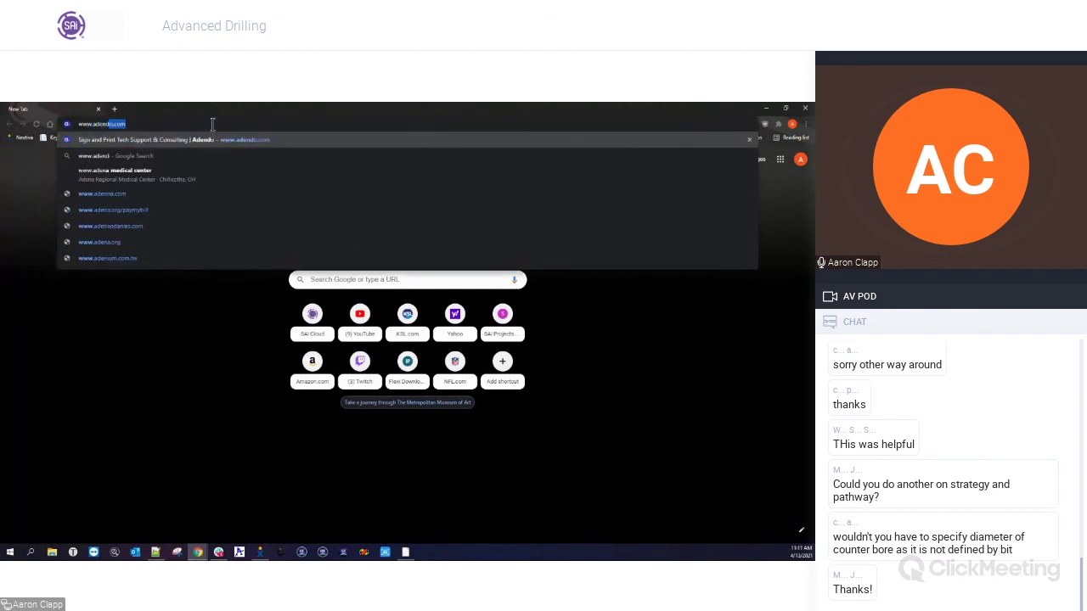
{"action": "key", "text": "Return"}
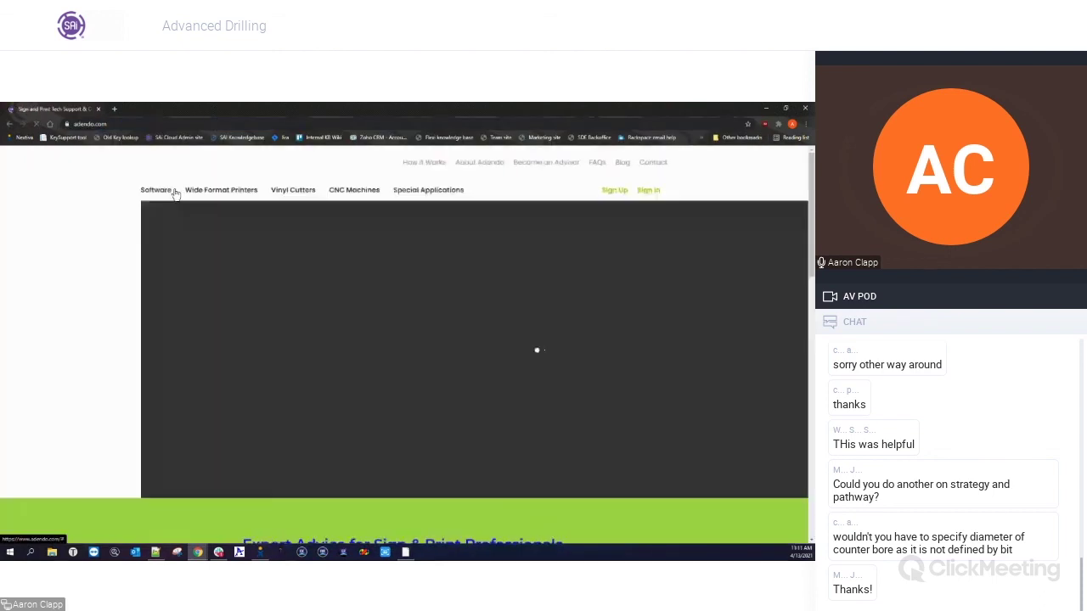
{"action": "mouse_move", "coordinate": [175, 191]}
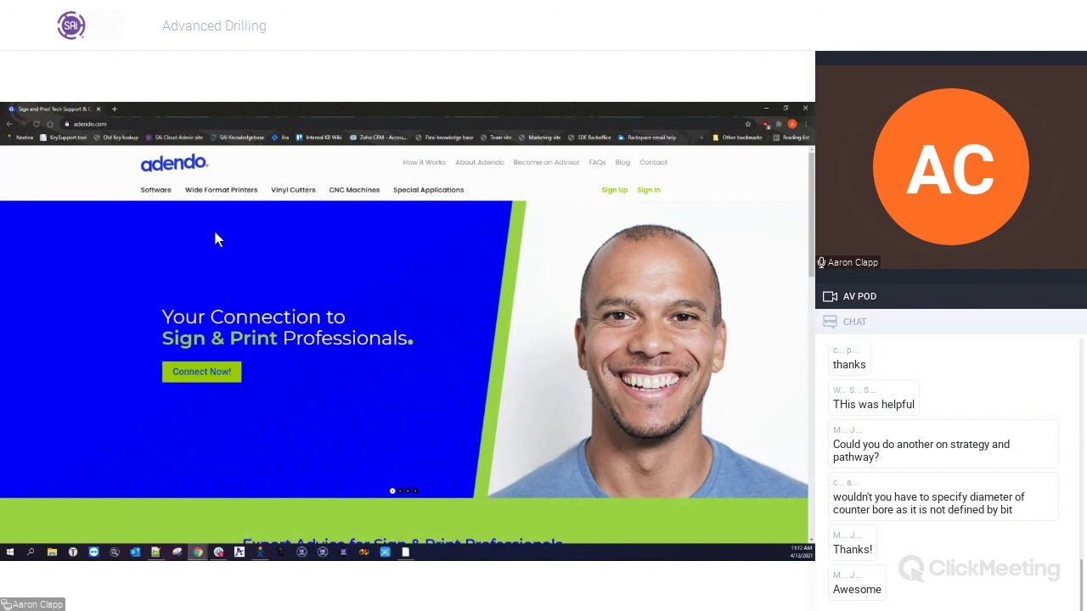
{"action": "left_click", "coordinate": [767, 109]}
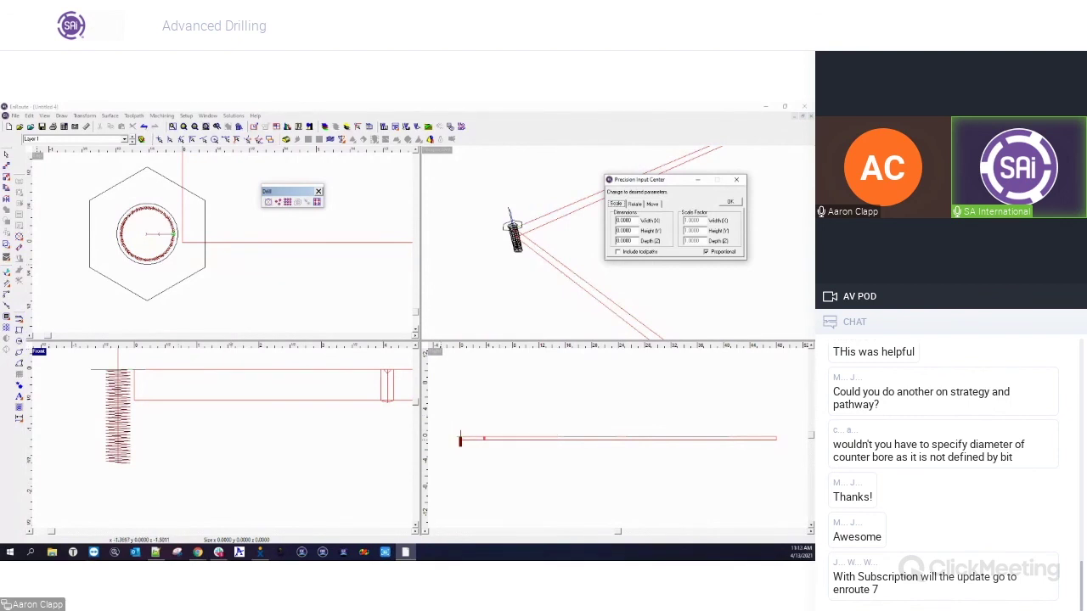
{"action": "key", "text": "alt+Tab"}
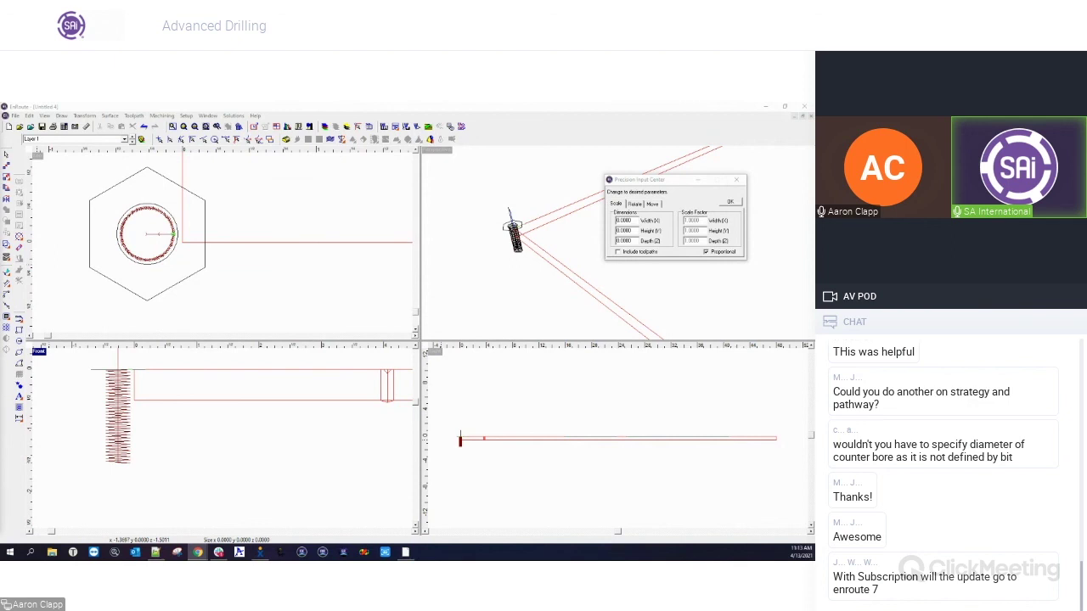